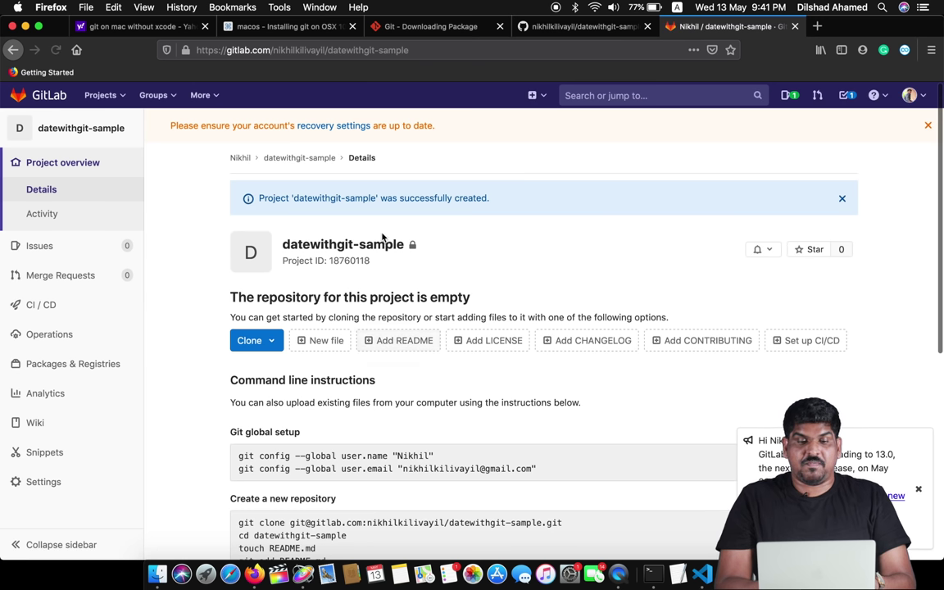
- Look over the new datewithgit-sample GitLab page, then hide Firefox to show Terminal's push output
scroll(510, 202, down, 4)
scroll(509, 203, up, 3)
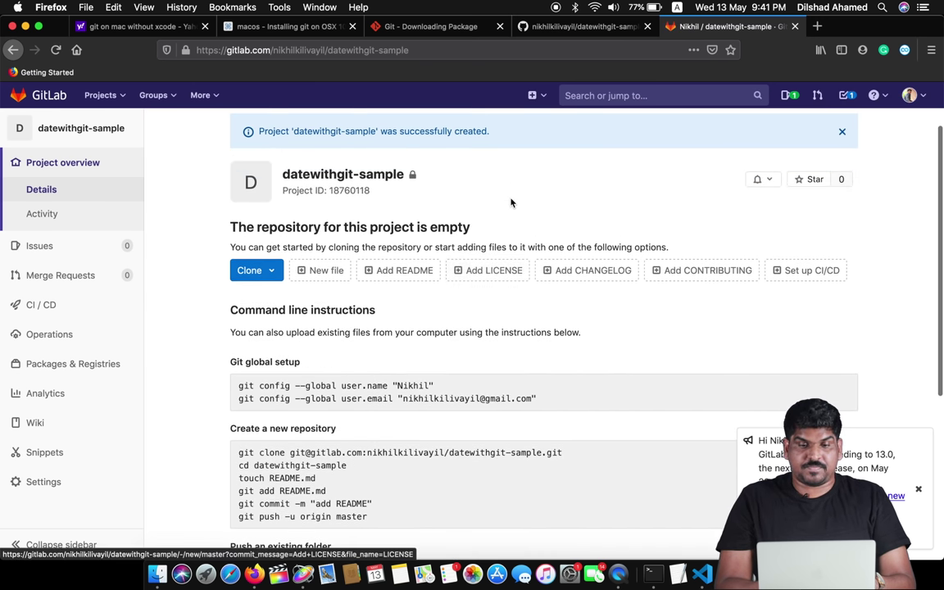
scroll(414, 276, down, 9)
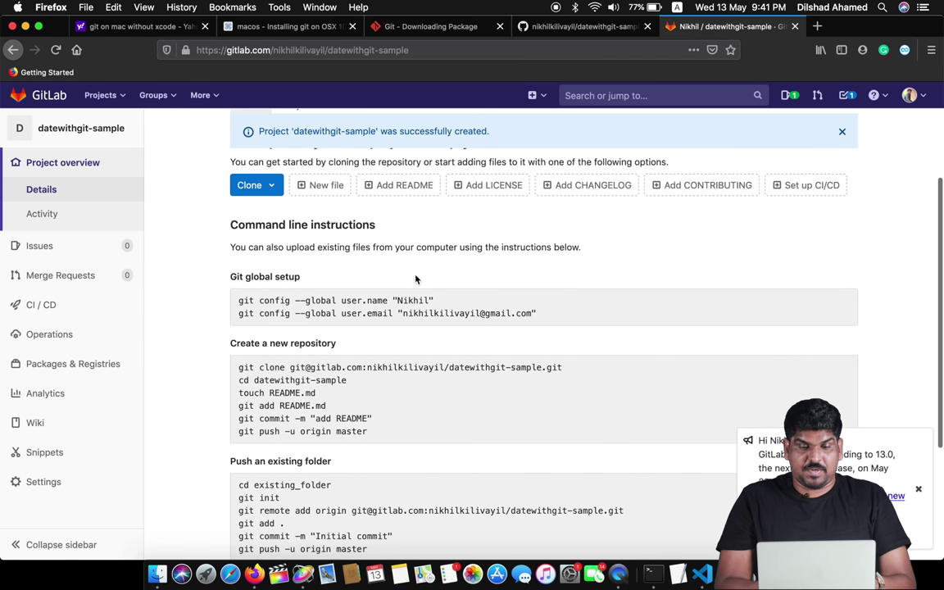
scroll(414, 275, up, 6)
scroll(414, 276, up, 3)
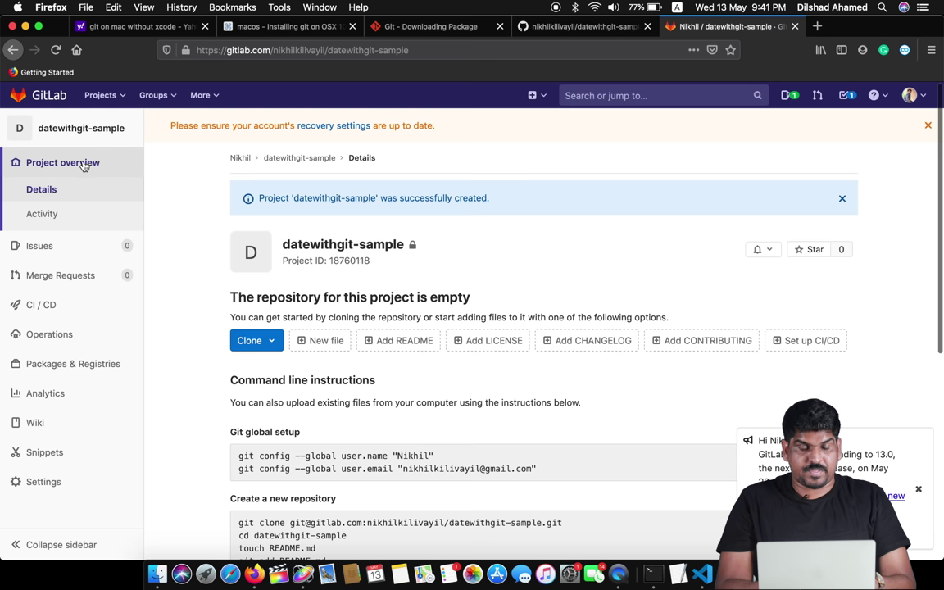
key(super+h)
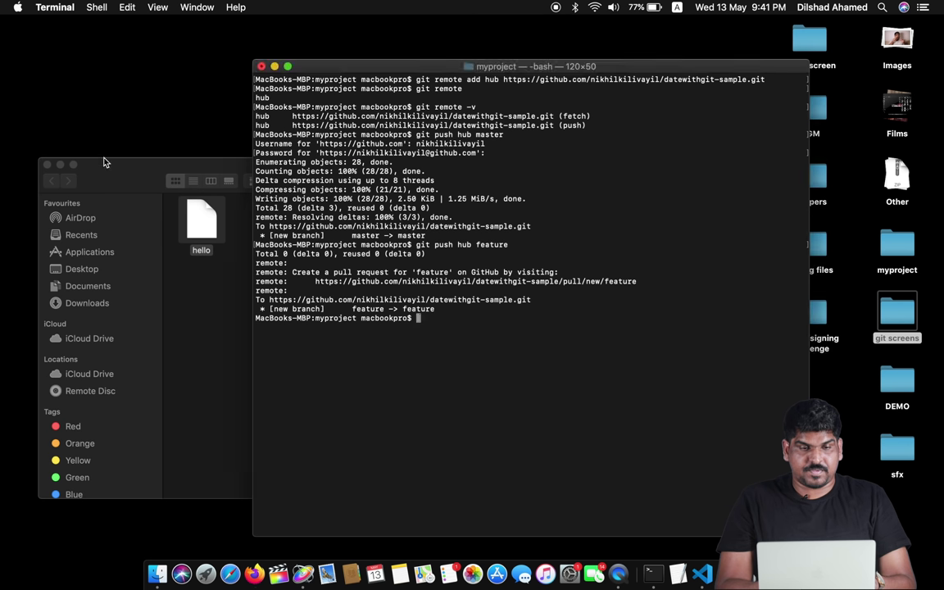
- Bring Firefox back and reload the datewithgit-sample GitLab project page
click(255, 577)
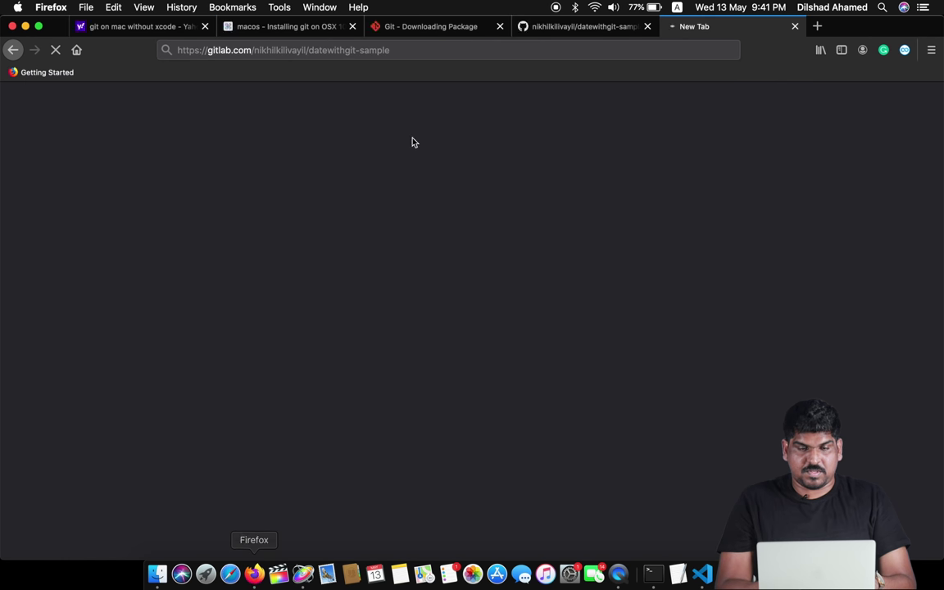
key(Return)
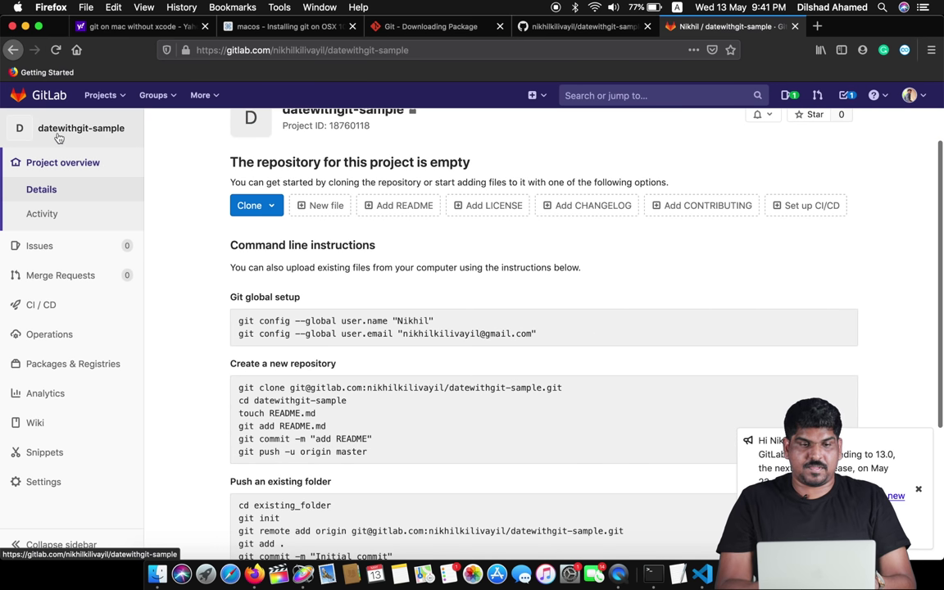
click(58, 136)
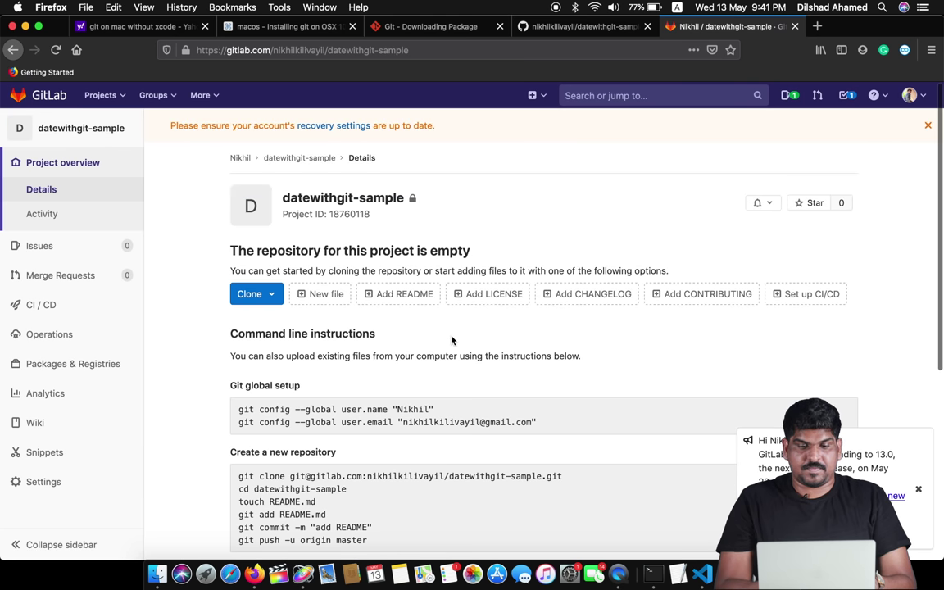
scroll(452, 339, down, 3)
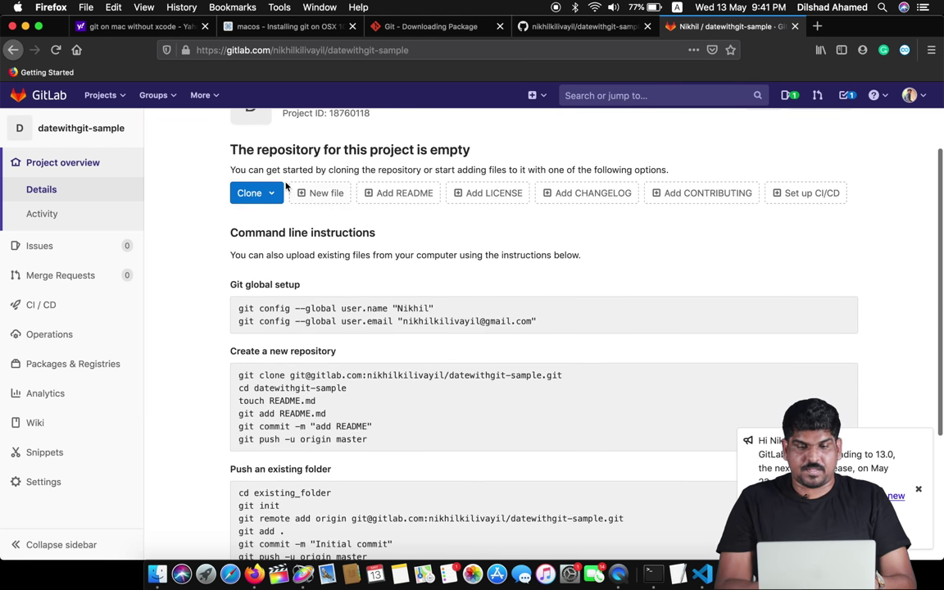
- Copy the project's HTTPS clone address and return to Terminal
click(253, 192)
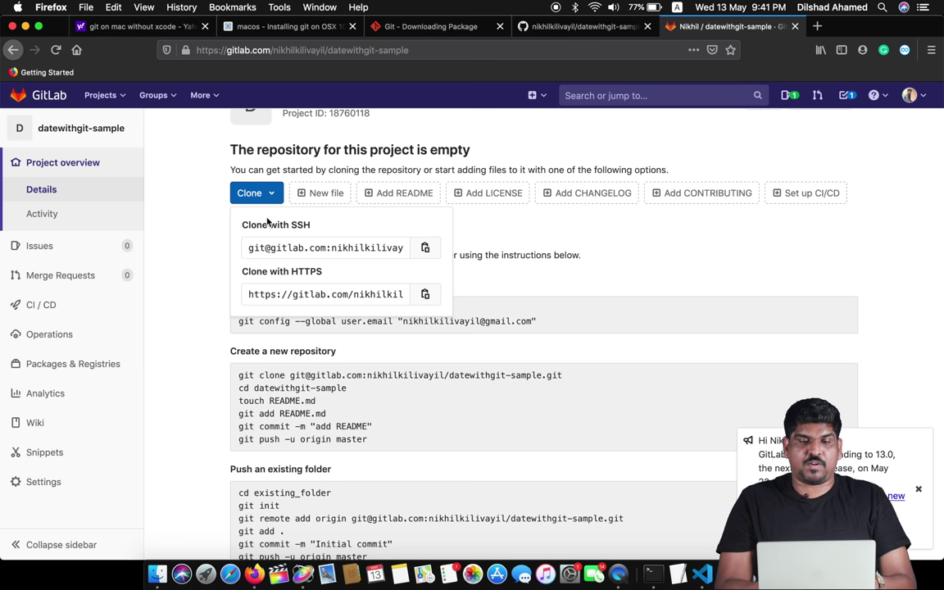
click(369, 286)
key(super+c)
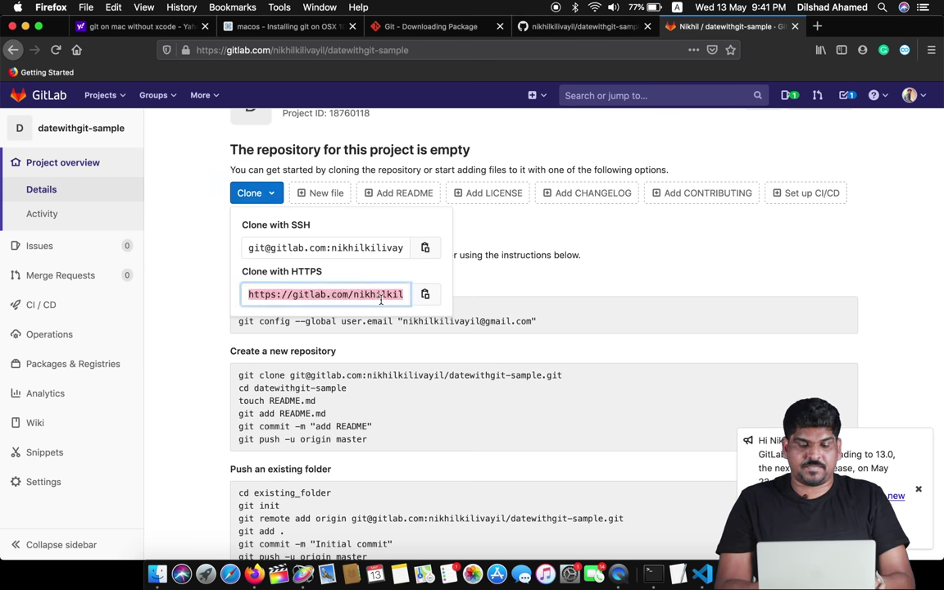
key(super+Tab)
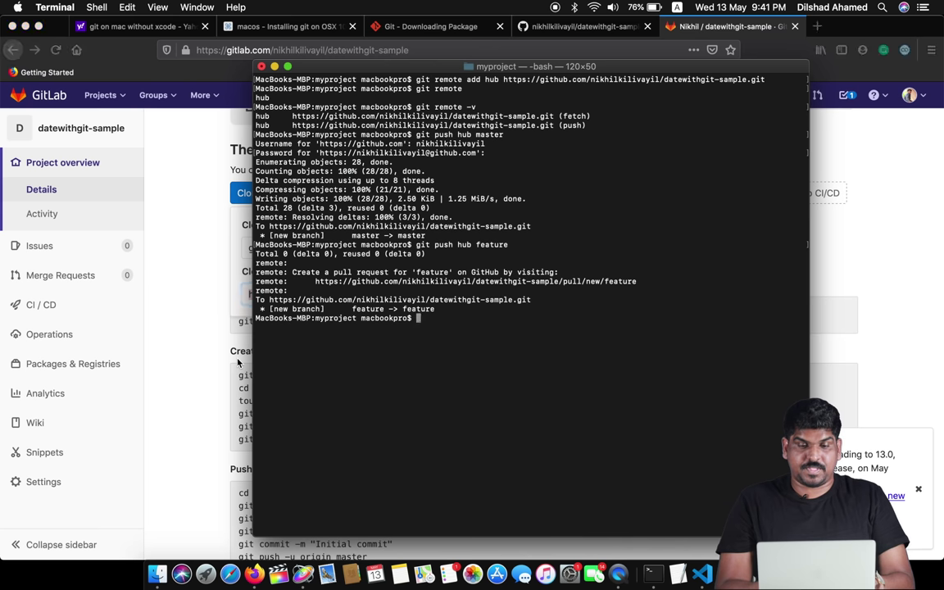
- Add a remote named lab using the pasted GitLab HTTPS address
text(git remote)
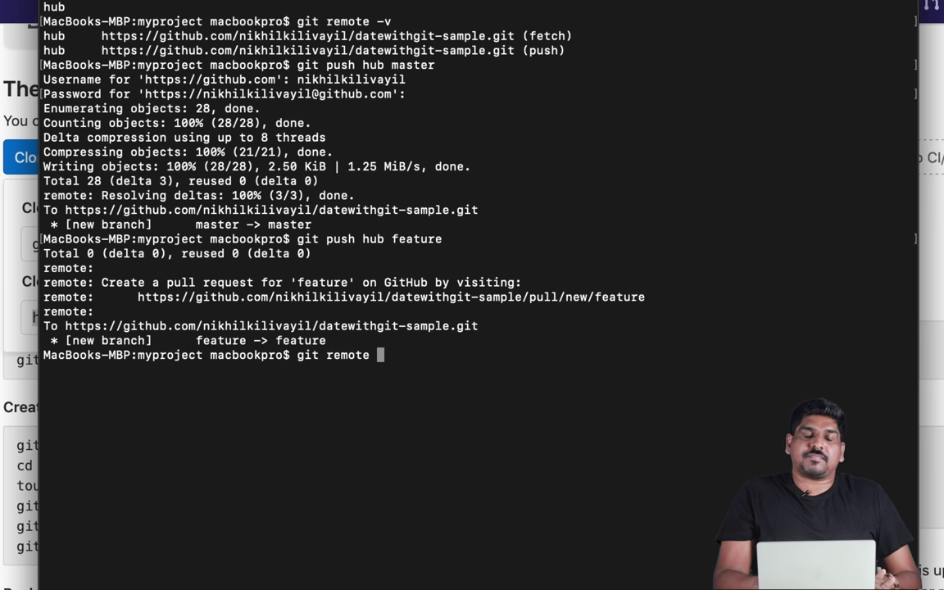
text(add )
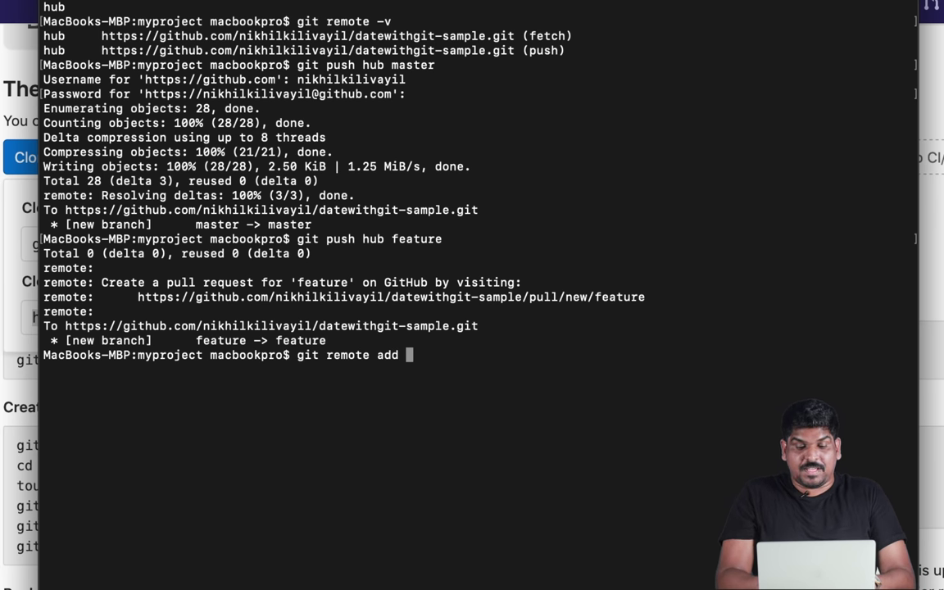
text(lab)
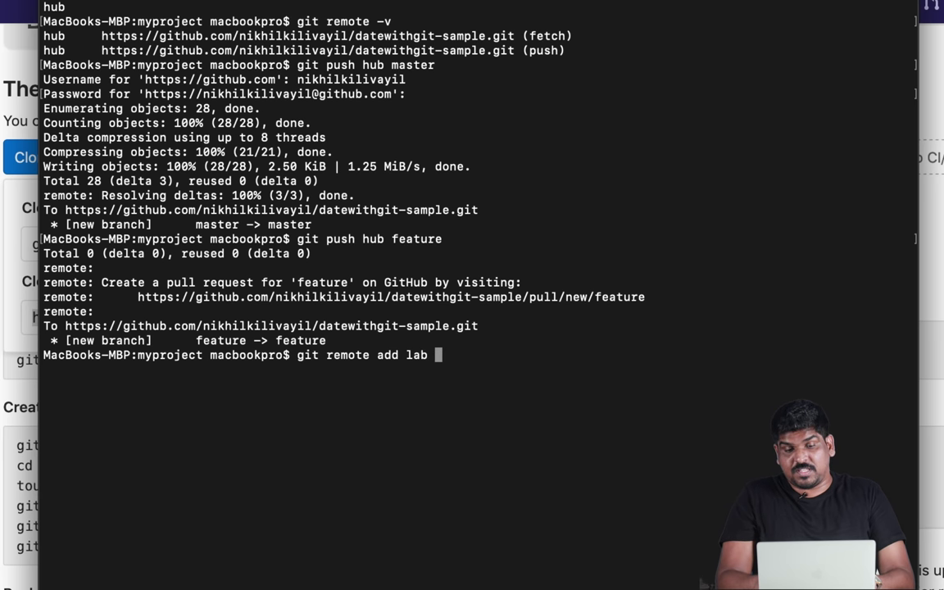
key(super+v)
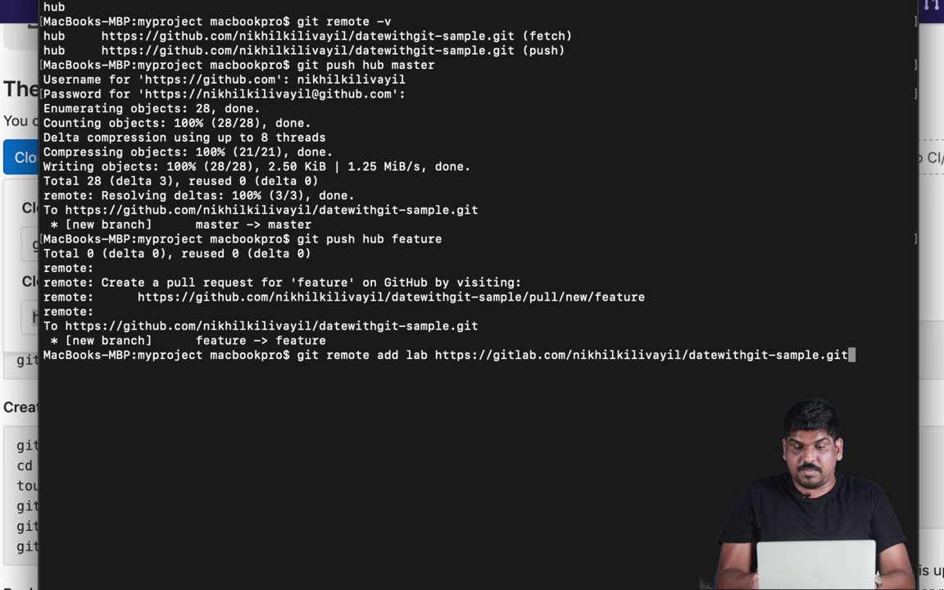
key(Return)
- Push master to lab with git push lab master, entering the GitLab username and password
text(git push or)
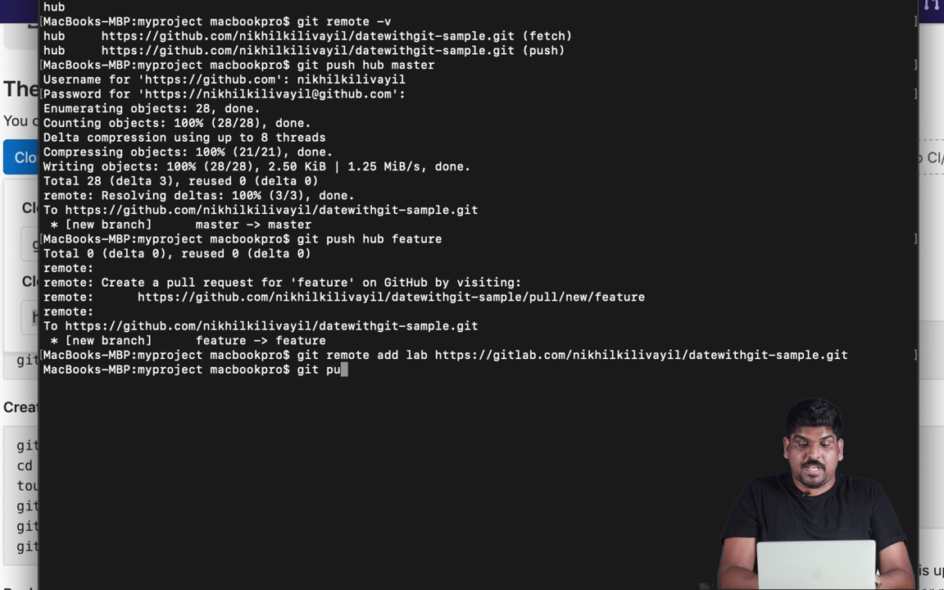
key(BackSpace)
key(BackSpace)
text(l)
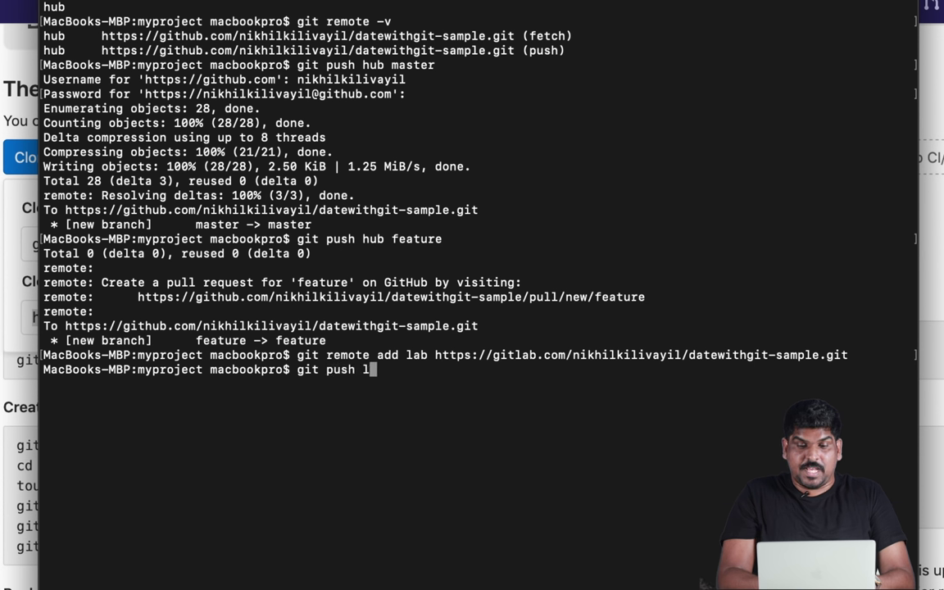
text(ab master)
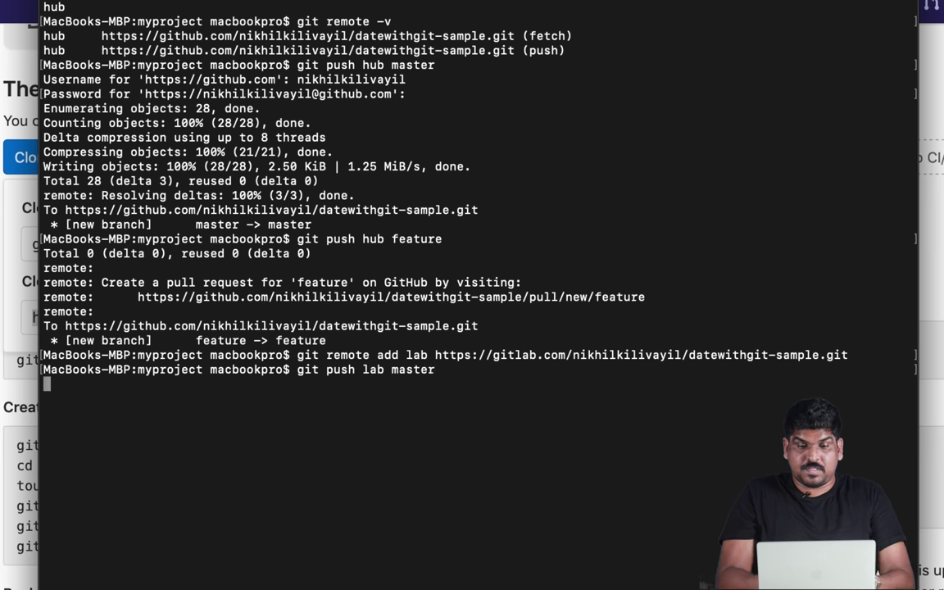
key(Return)
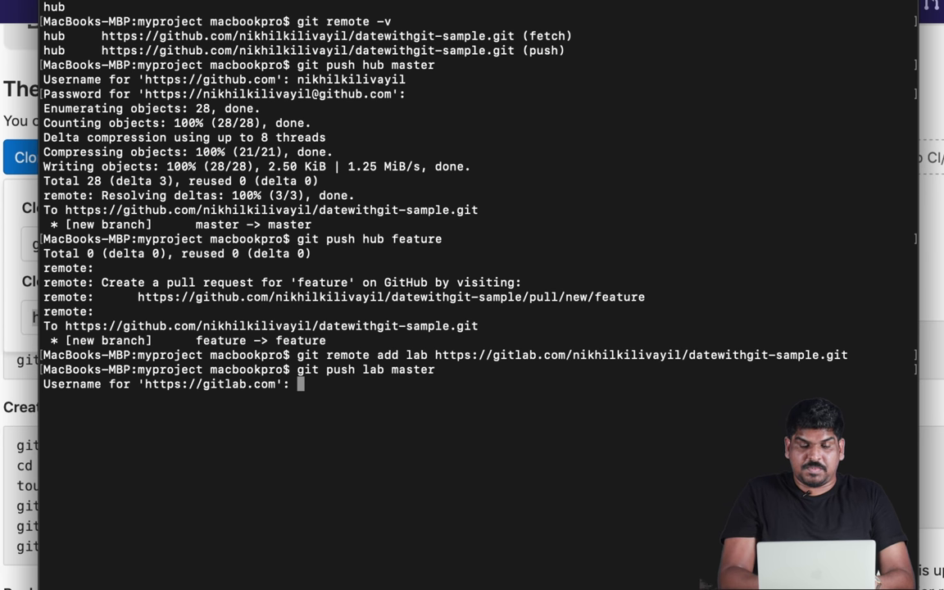
text(nikhilkilivayil)
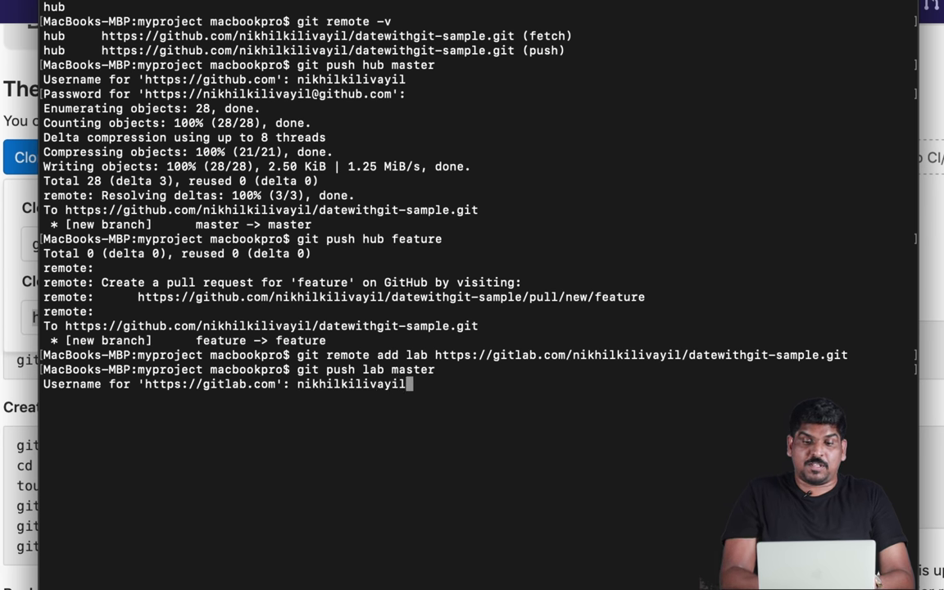
key(Return)
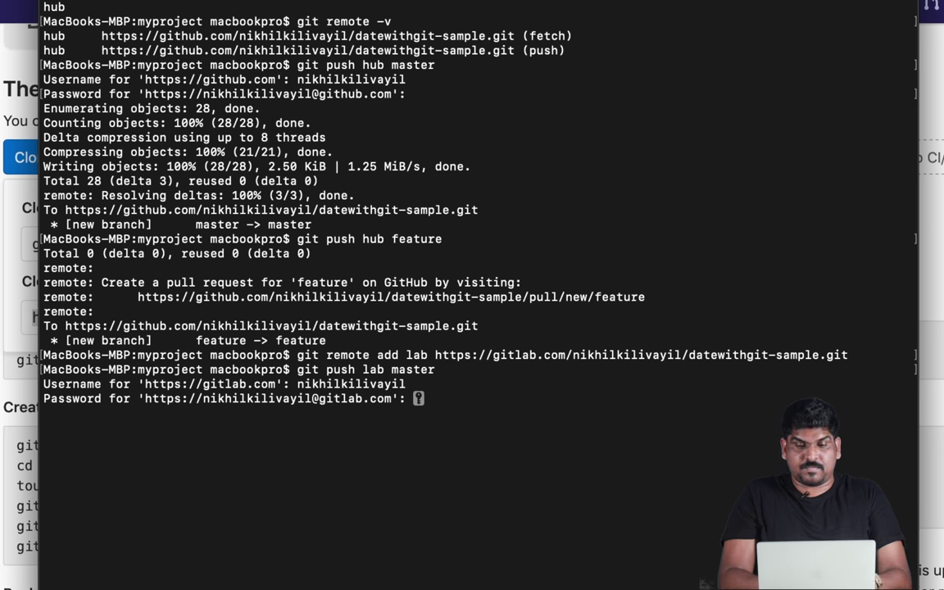
key(Return)
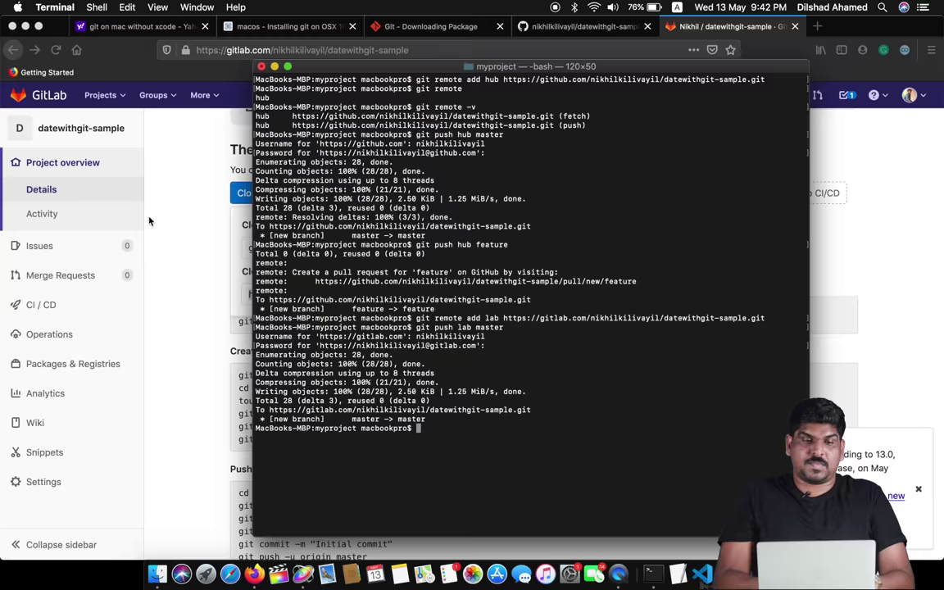
- Reload the GitLab project page to confirm the pushed files hello and hey appear
click(74, 156)
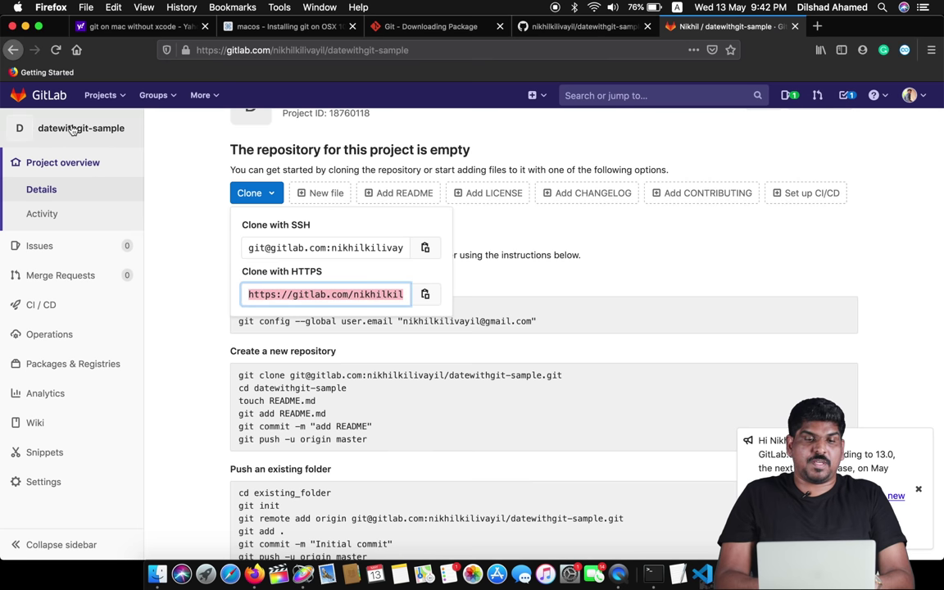
click(72, 129)
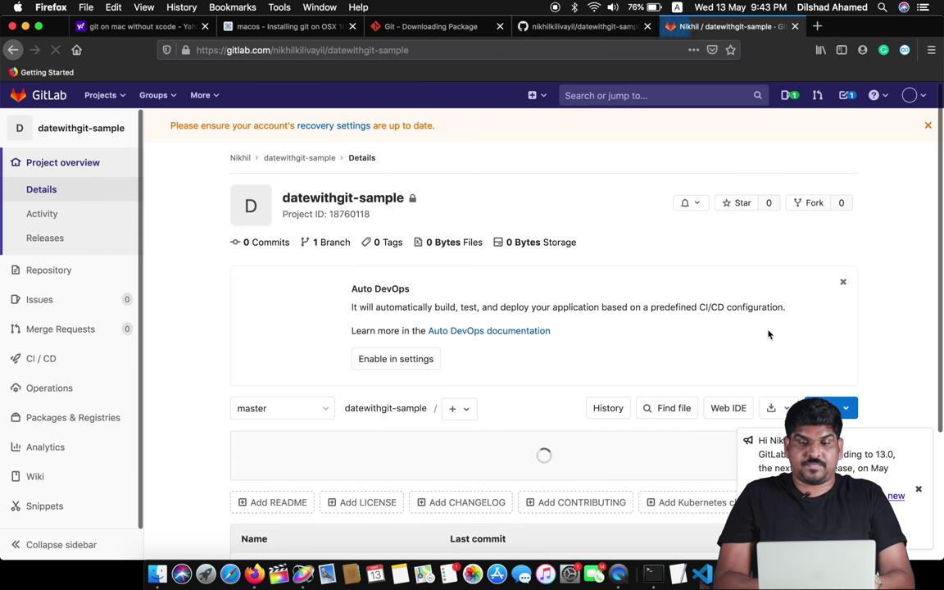
scroll(426, 311, down, 3)
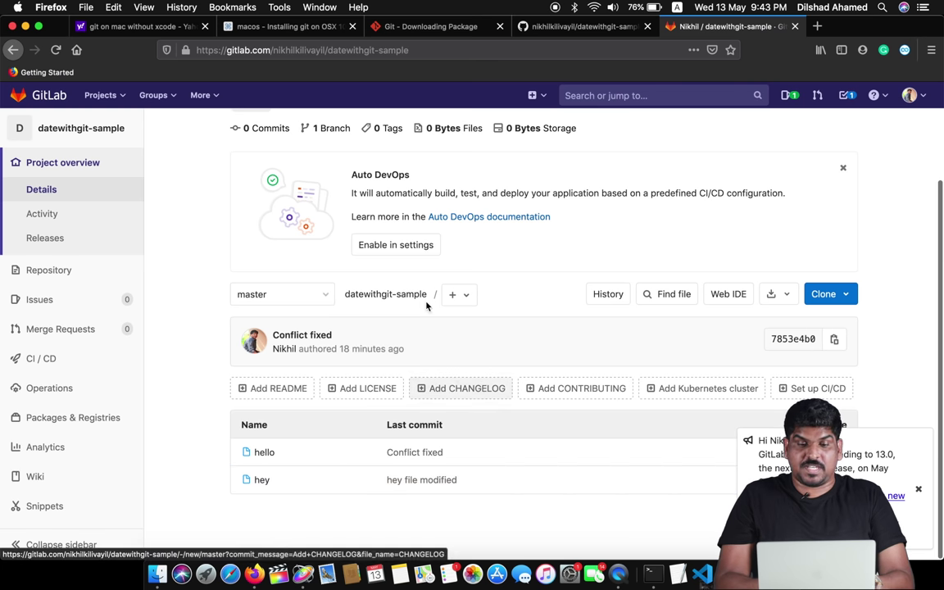
key(super+Tab)
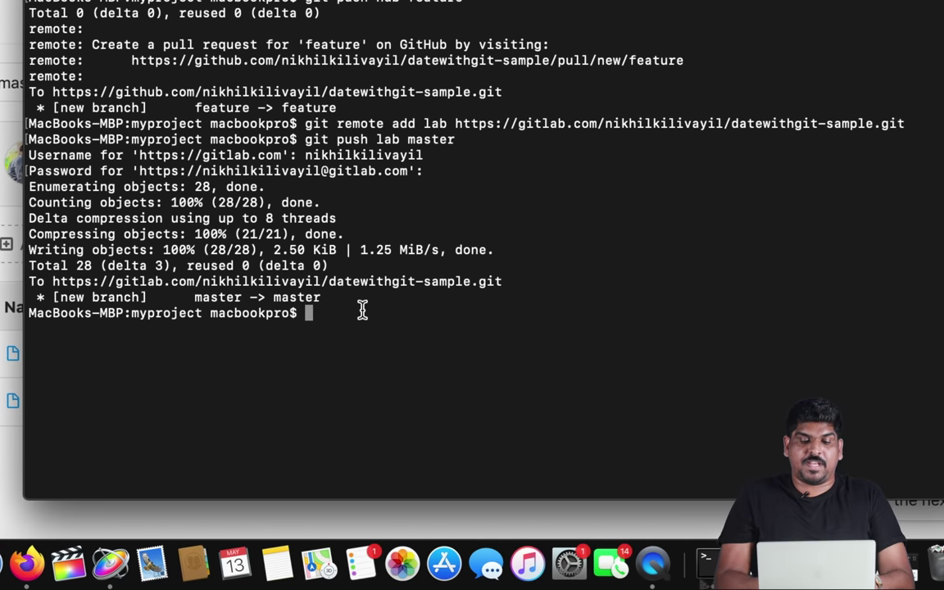
- Run git remote -v to list the hub and lab remotes with their URLs
text(git remote)
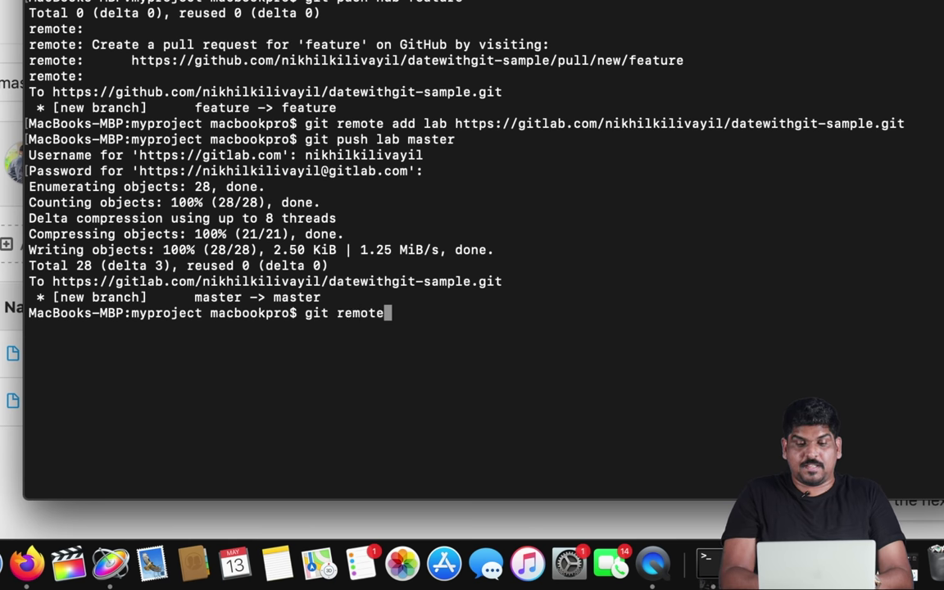
text( -v)
key(Return)
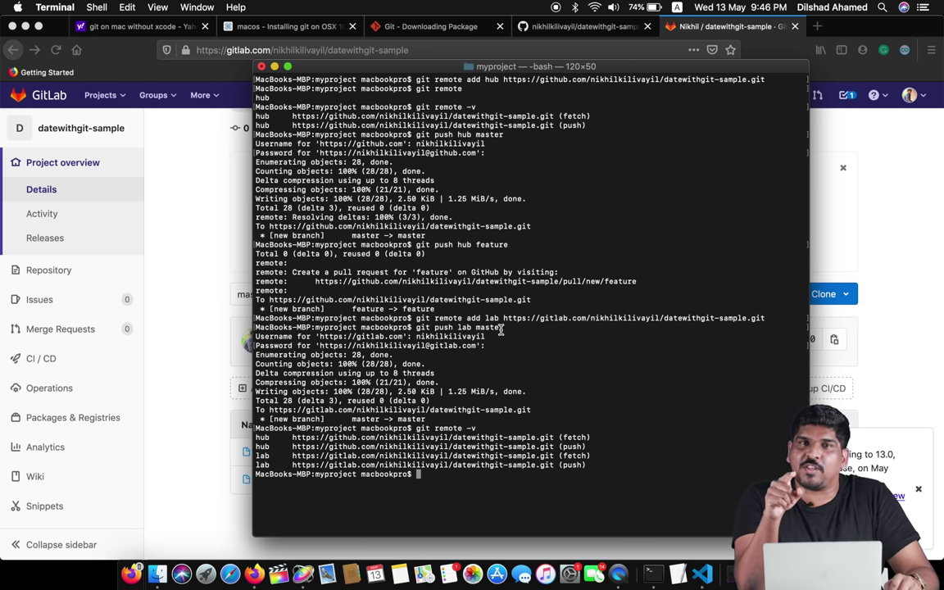
- Open and close the clone options on the GitHub datewithgit-sample page, then return to Terminal
click(868, 184)
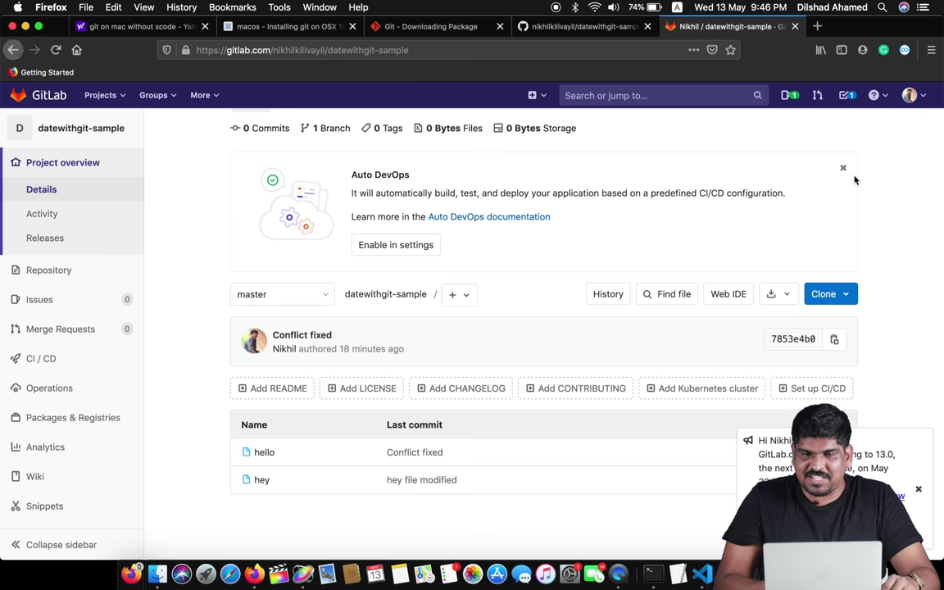
click(559, 25)
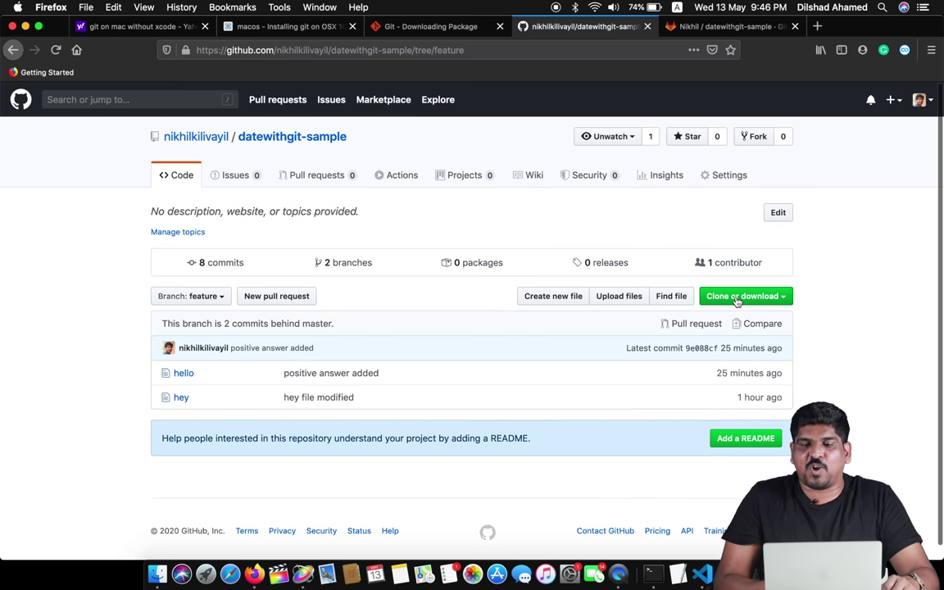
click(767, 300)
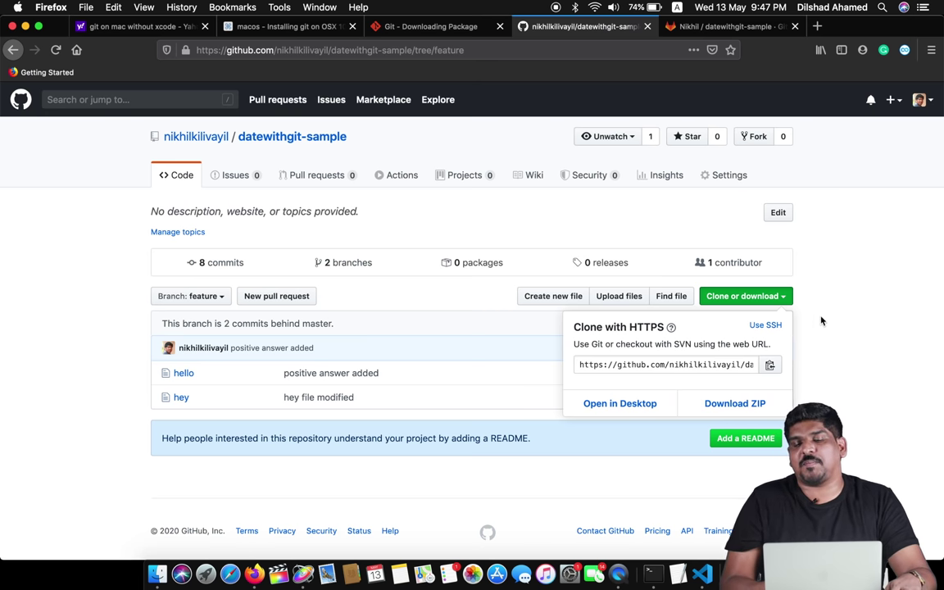
click(742, 296)
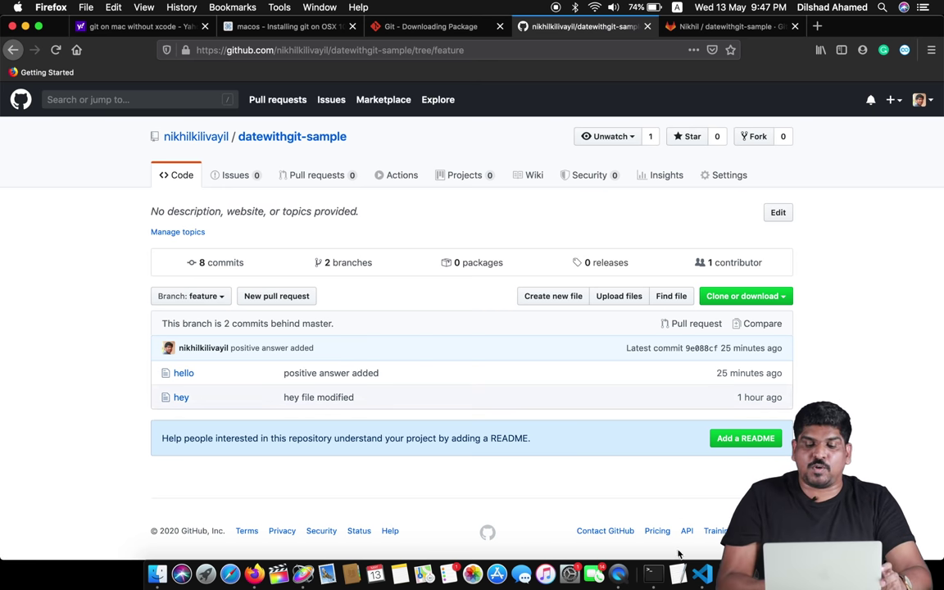
click(653, 574)
- Open the hey file from the myproject Finder window in TextEdit
click(157, 574)
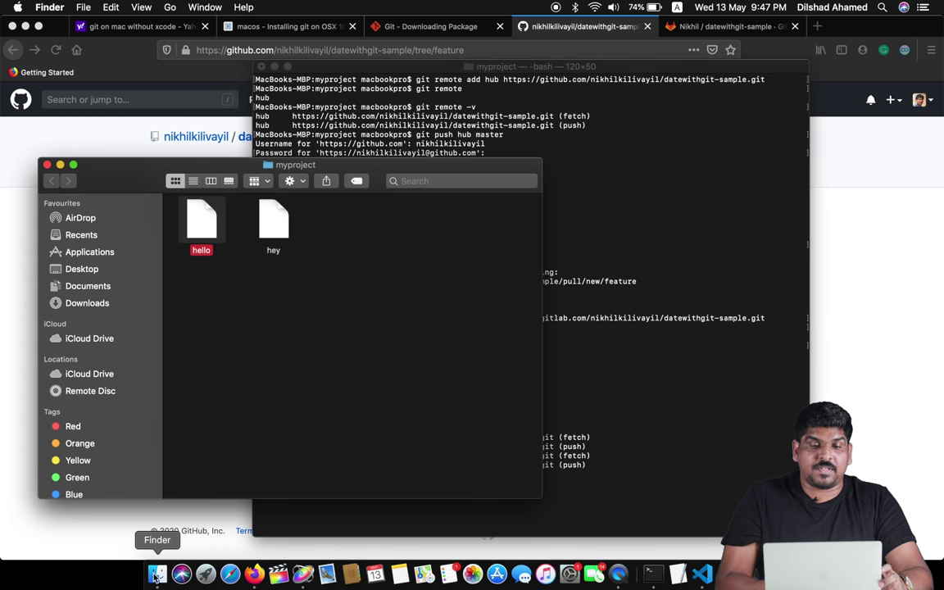
right_click(280, 217)
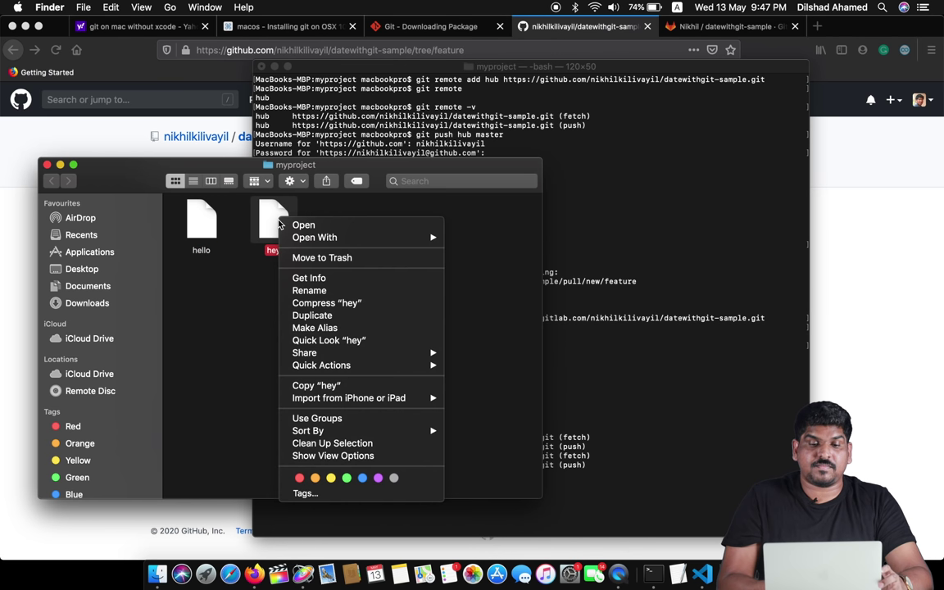
mouse_move(322, 237)
click(484, 239)
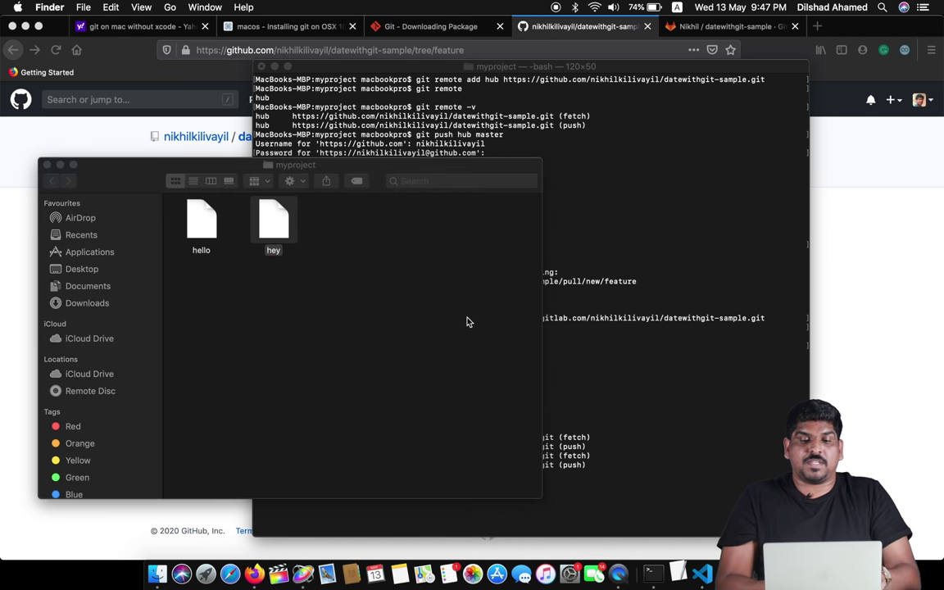
- Add the lines adsas, asd and as below the greeting, save, and close the document
click(356, 169)
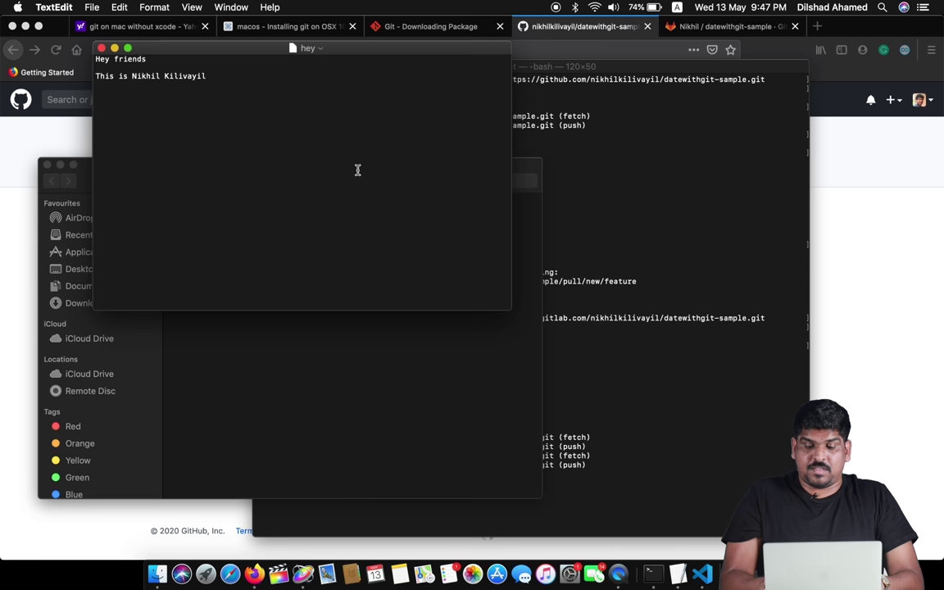
key(Return)
key(Return)
key(Return)
text(adsas)
key(Return)
text(asd)
key(Return)
text(as)
key(Return)
text(as)
key(Return)
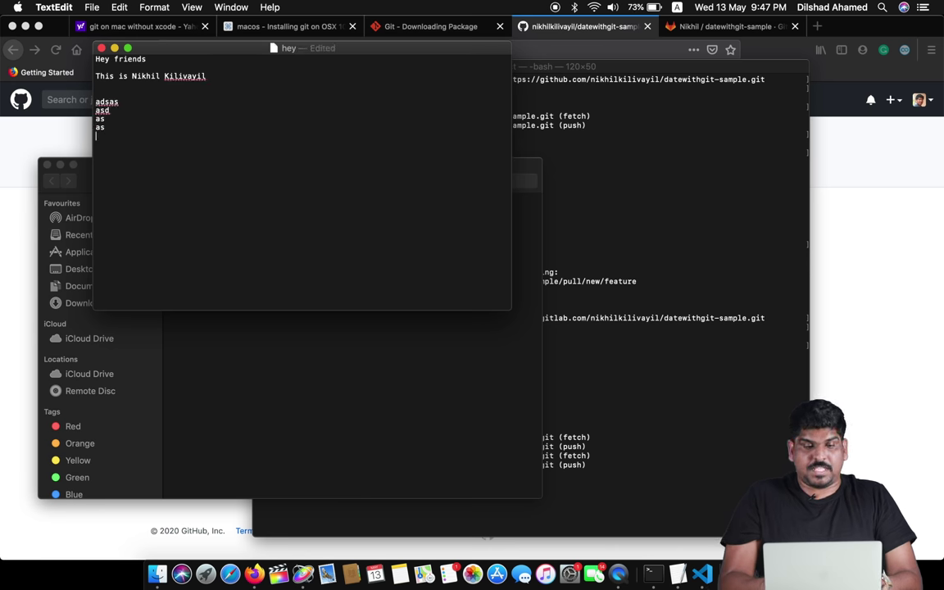
key(super+s)
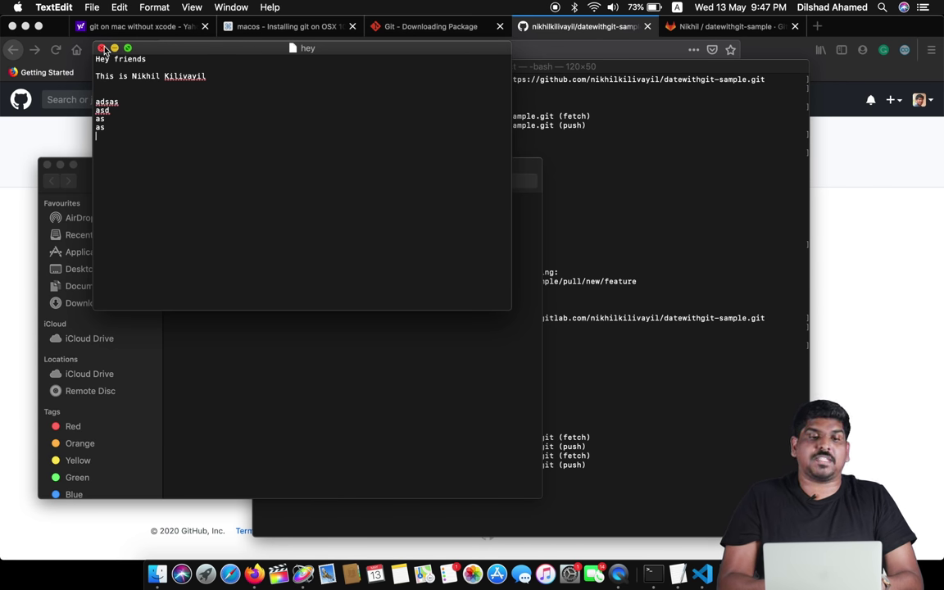
click(101, 48)
- Check git status and stage all changes with git add --all
click(664, 440)
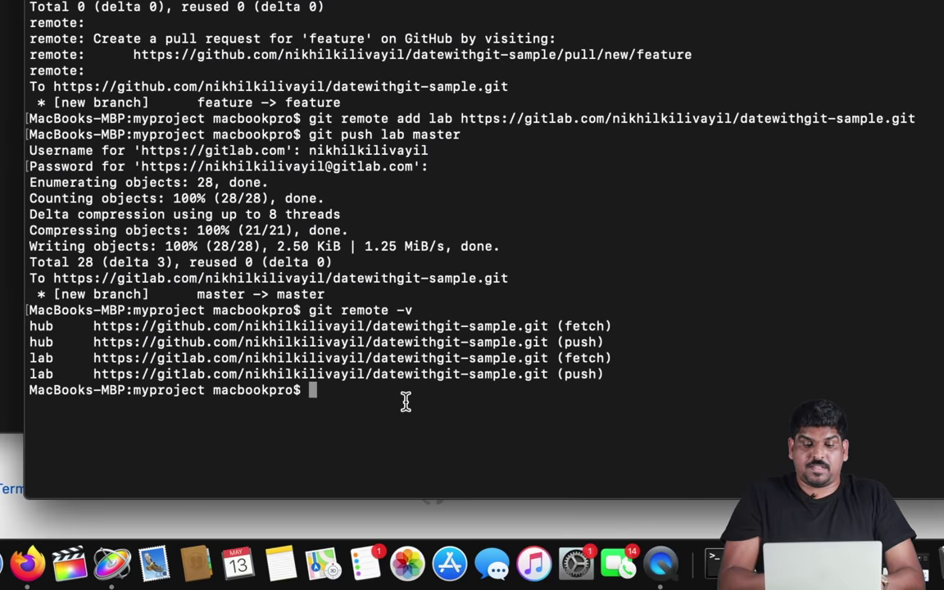
text(git status)
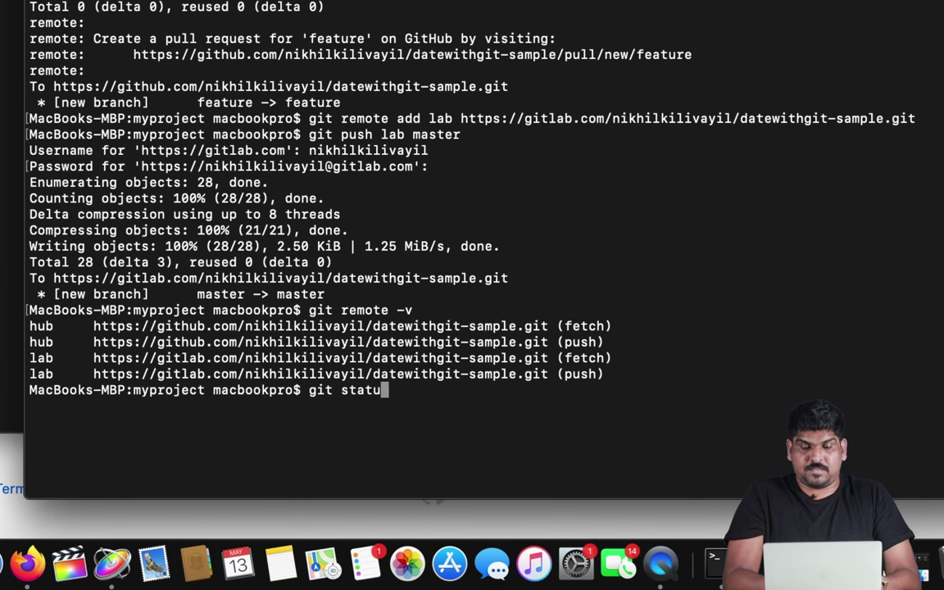
key(Return)
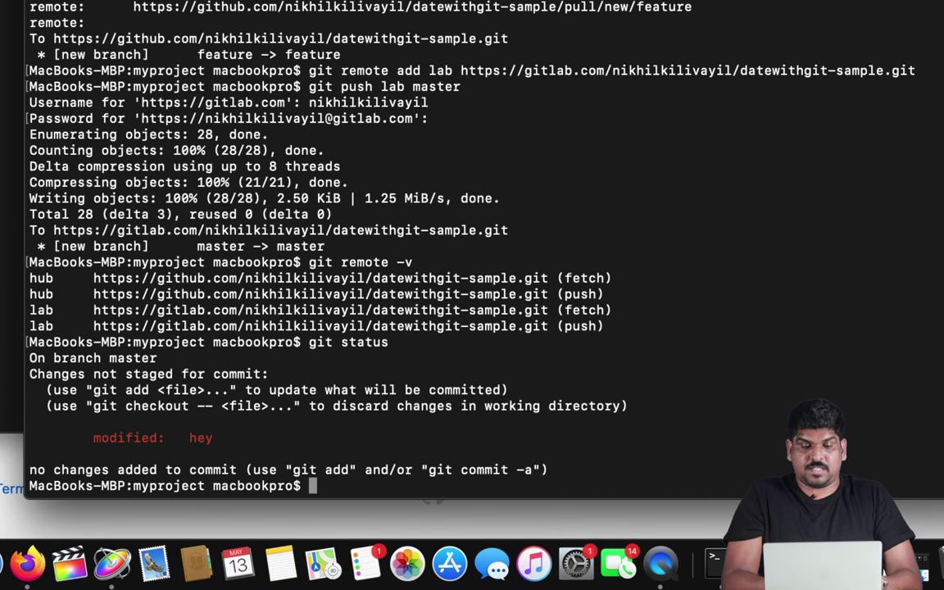
text(gti)
key(BackSpace)
key(BackSpace)
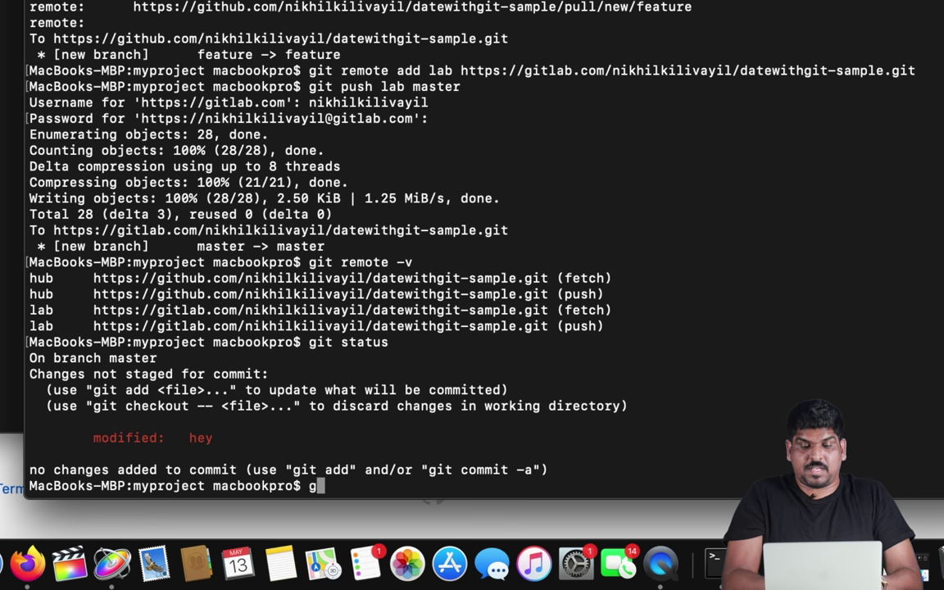
text(it add --al)
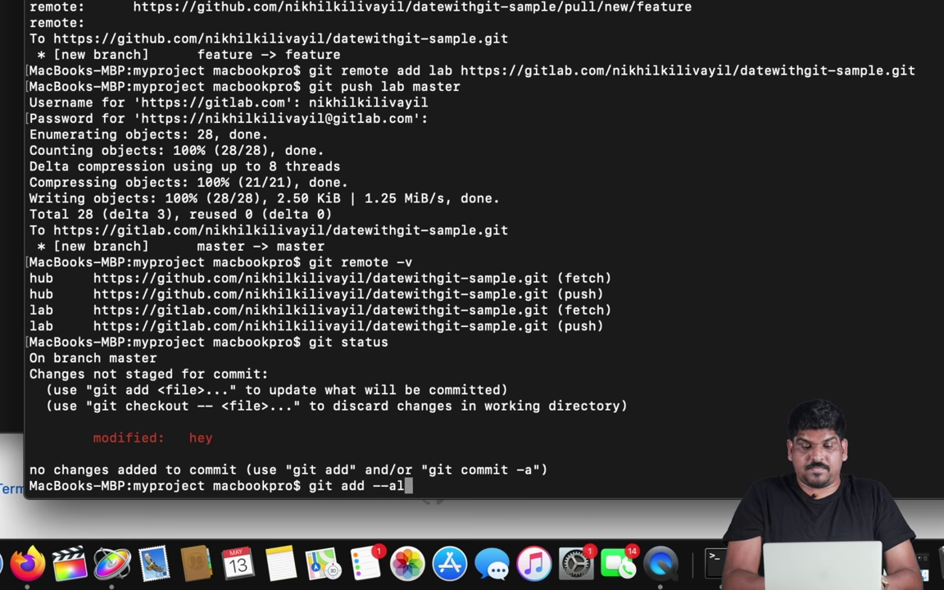
text(l)
key(Return)
- Commit the staged change with the message "hey file again modified"
text(git commit)
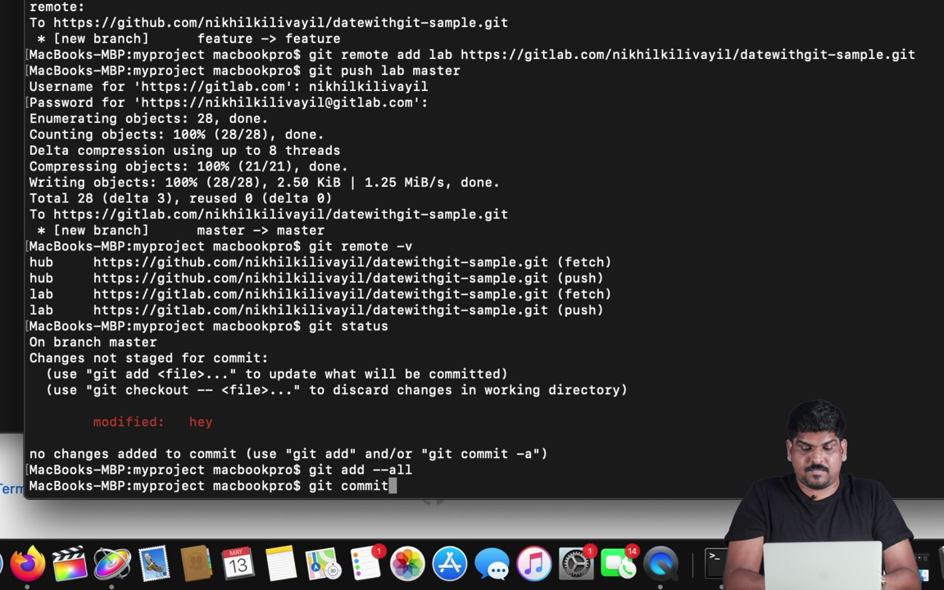
text( -mm)
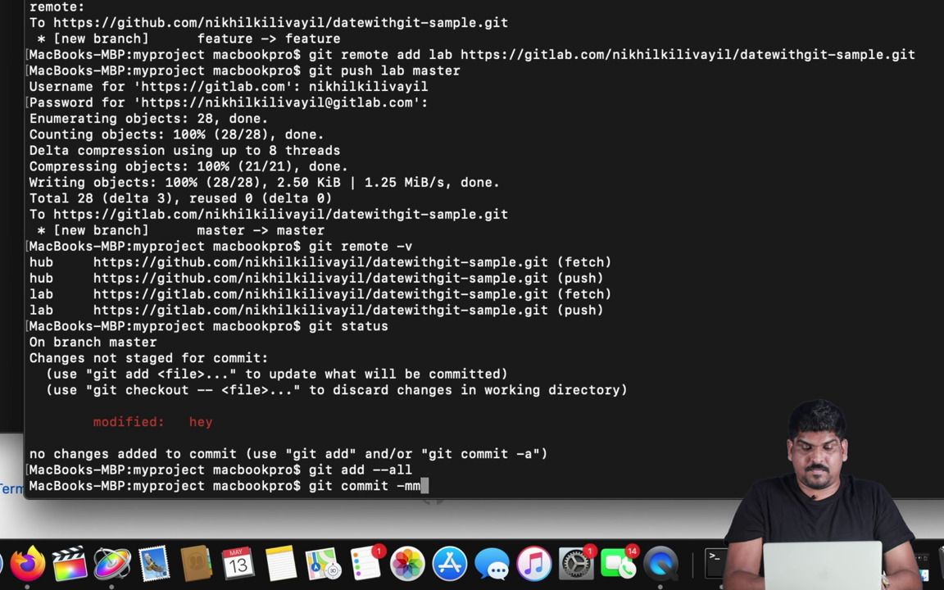
key(BackSpace)
text("hgey)
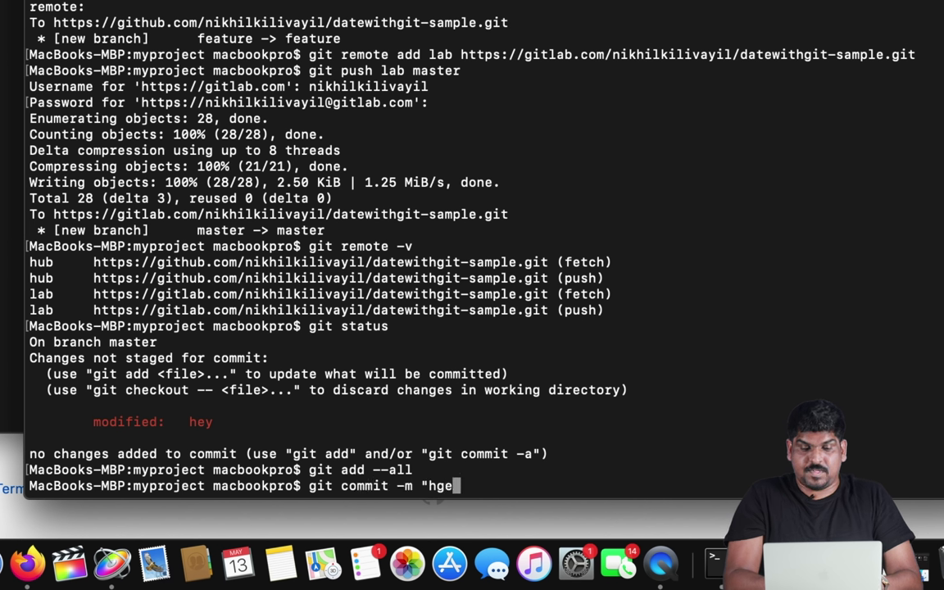
key(BackSpace)
key(BackSpace)
key(BackSpace)
text(ey fi)
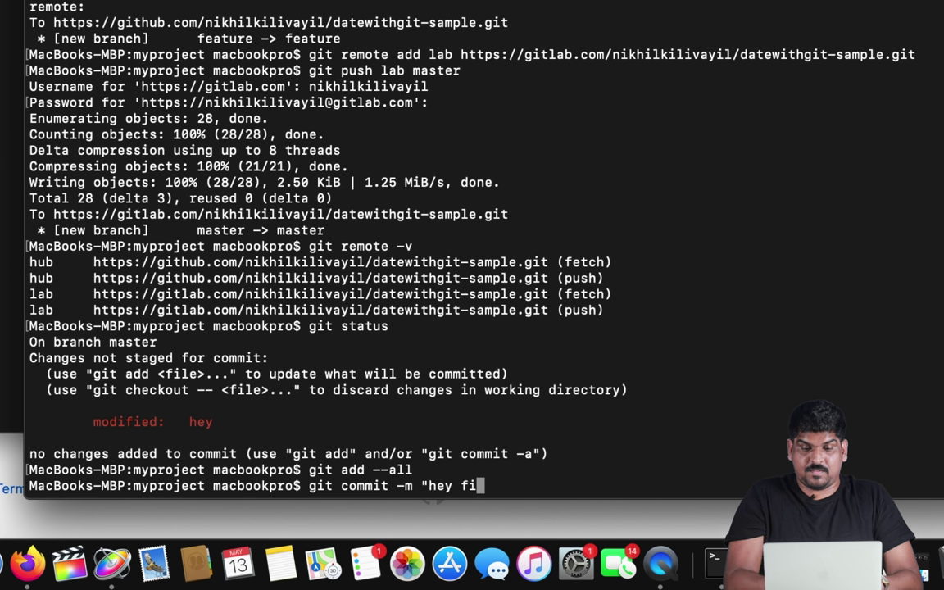
text(le again mod)
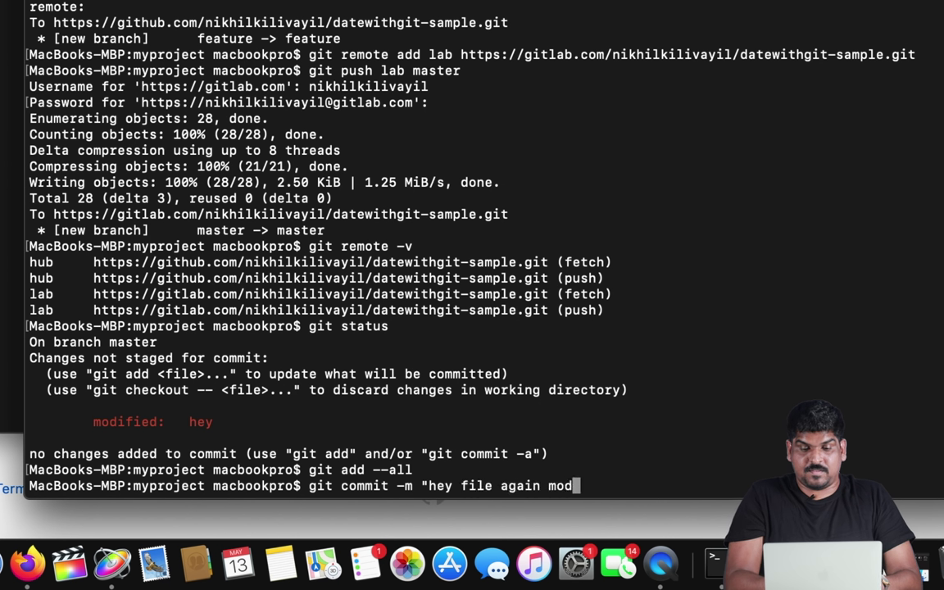
text(ified")
key(Return)
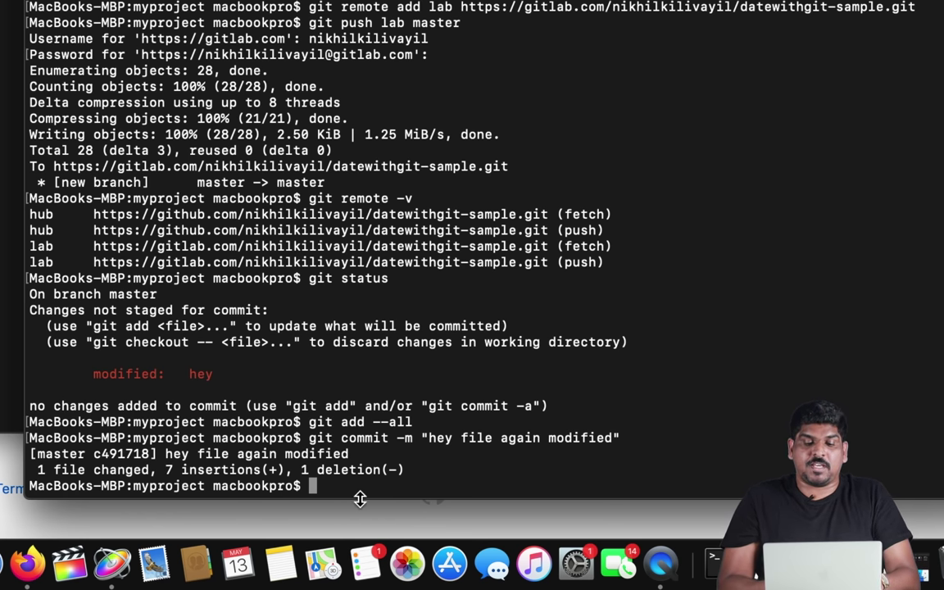
- Run git push hub master to send the new commit to GitHub
text(git p)
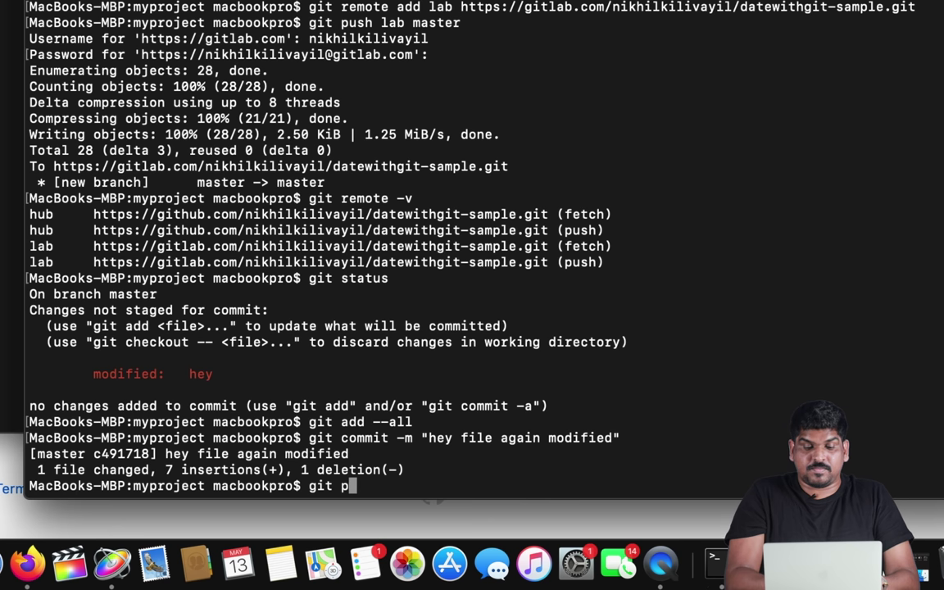
text(ush ori)
key(BackSpace)
key(BackSpace)
key(BackSpace)
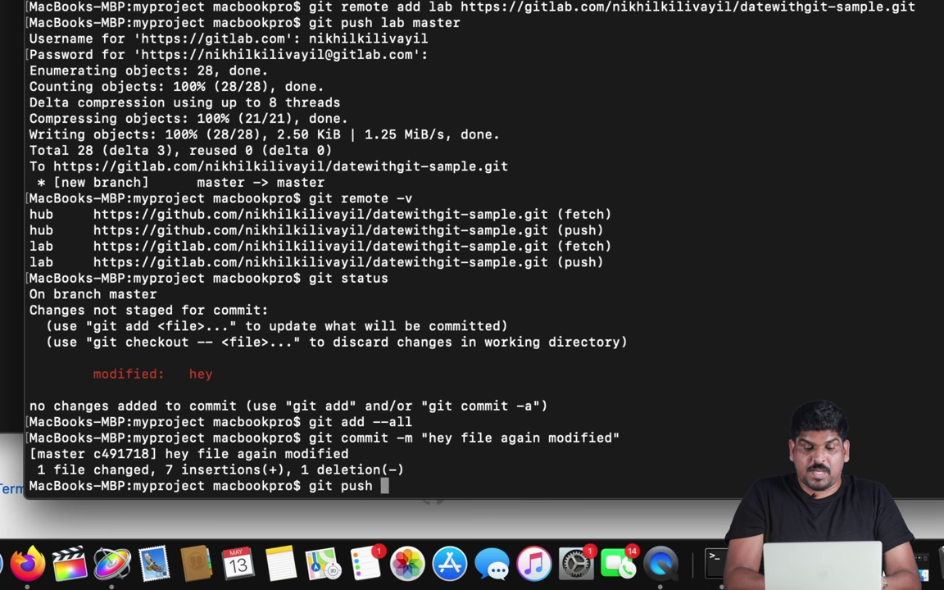
text(hub)
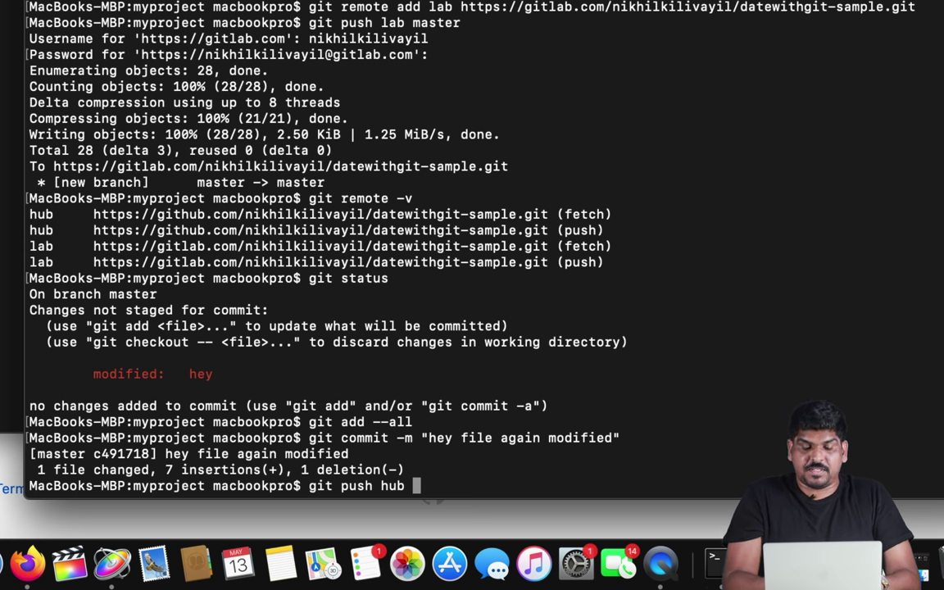
text(master)
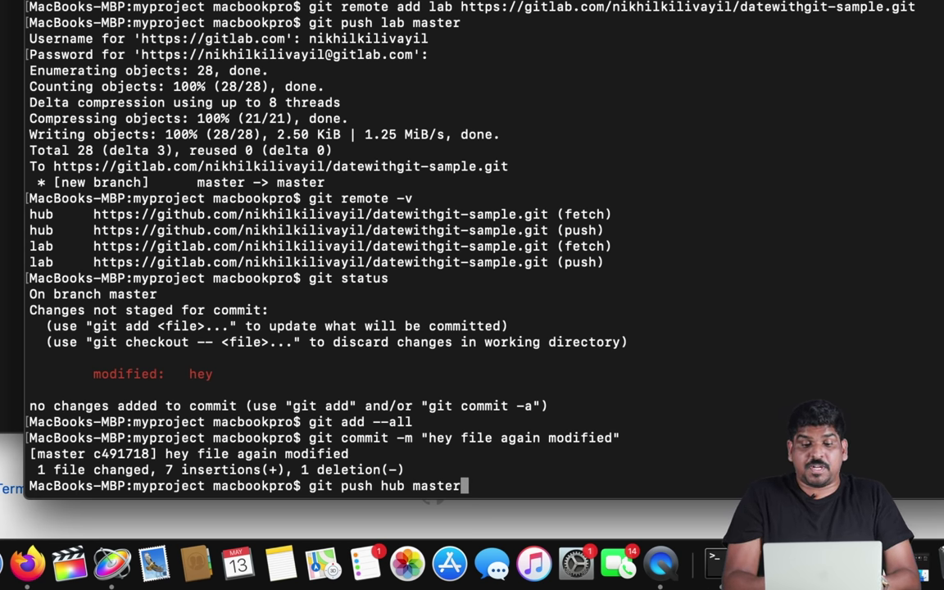
key(Return)
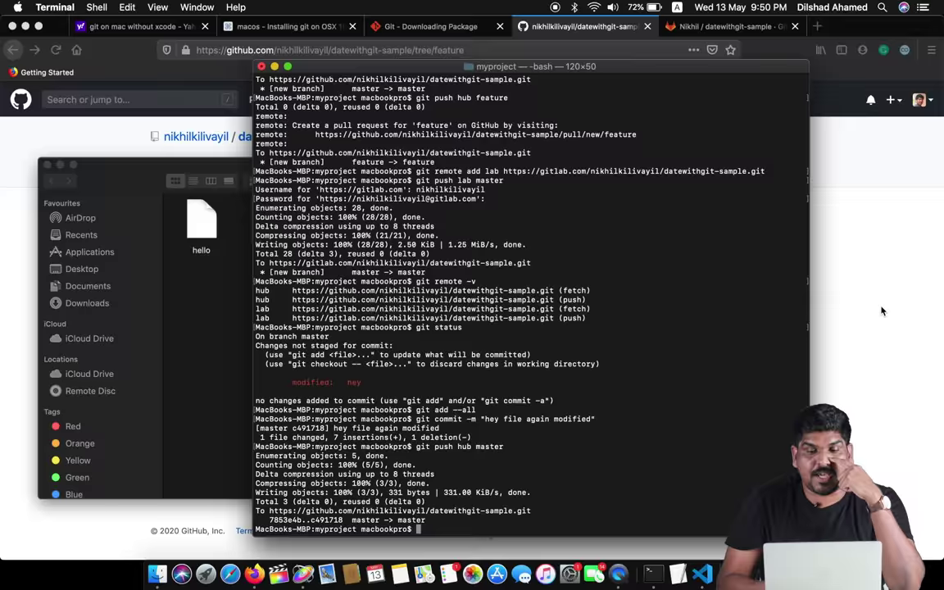
- Switch to Firefox and open the GitHub account's profile page
key(super+Tab)
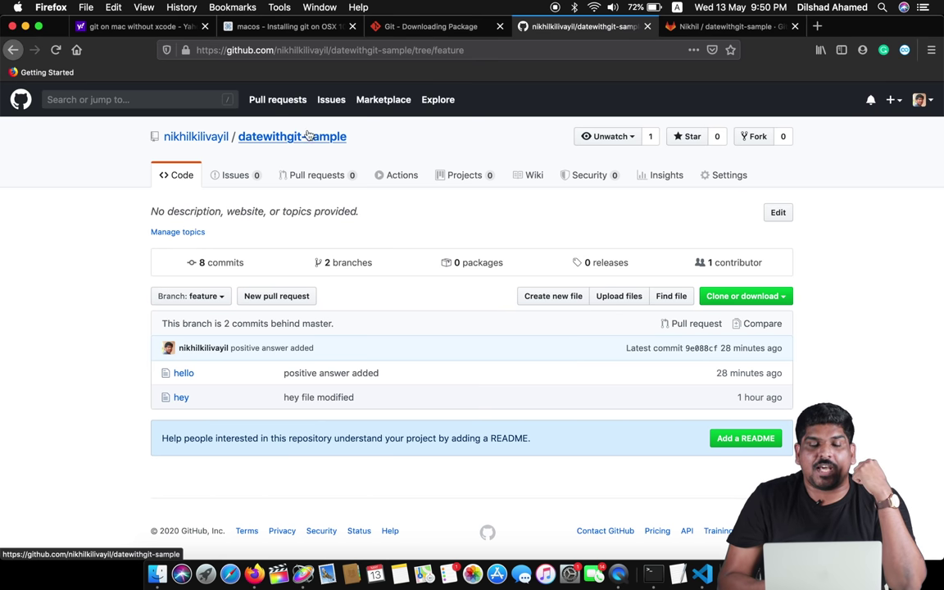
click(192, 145)
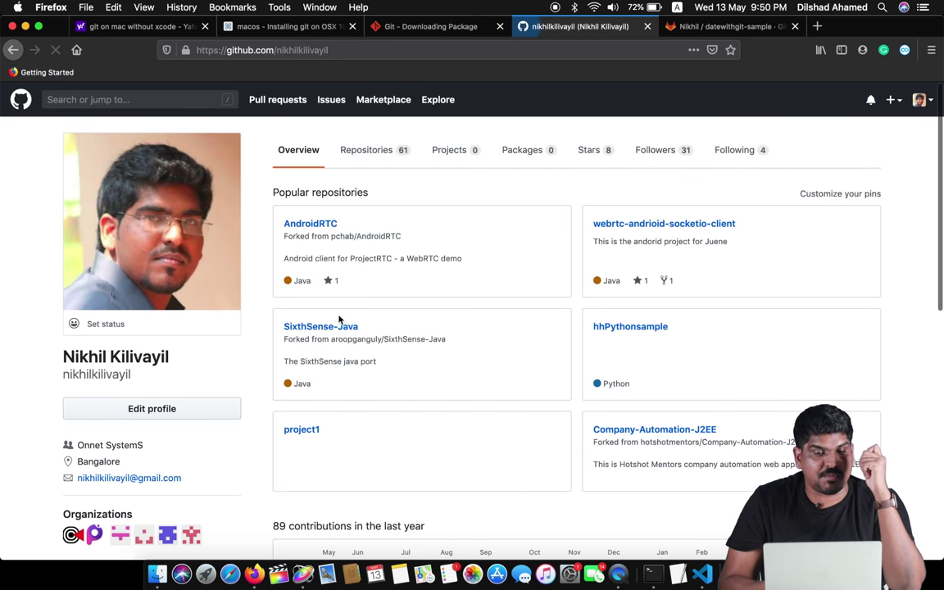
scroll(503, 384, down, 2)
scroll(475, 327, up, 2)
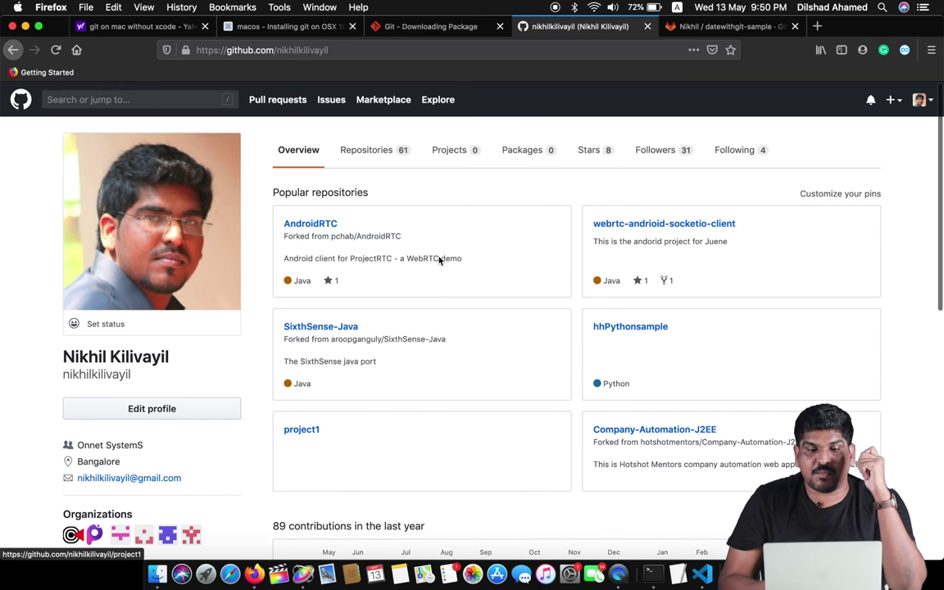
- Browse the profile's 61 repositories, then show its 31 followers
click(379, 154)
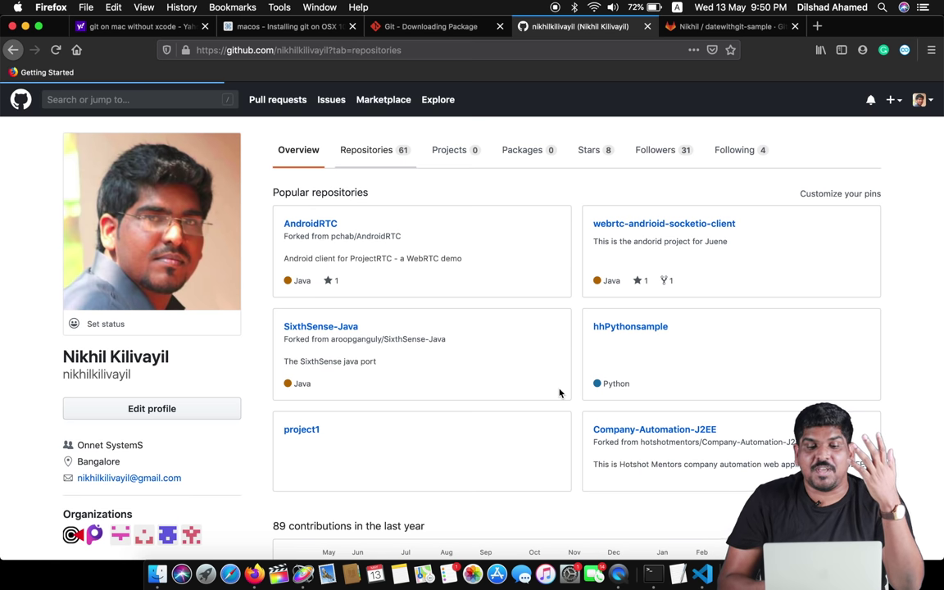
scroll(560, 393, down, 10)
scroll(560, 393, up, 10)
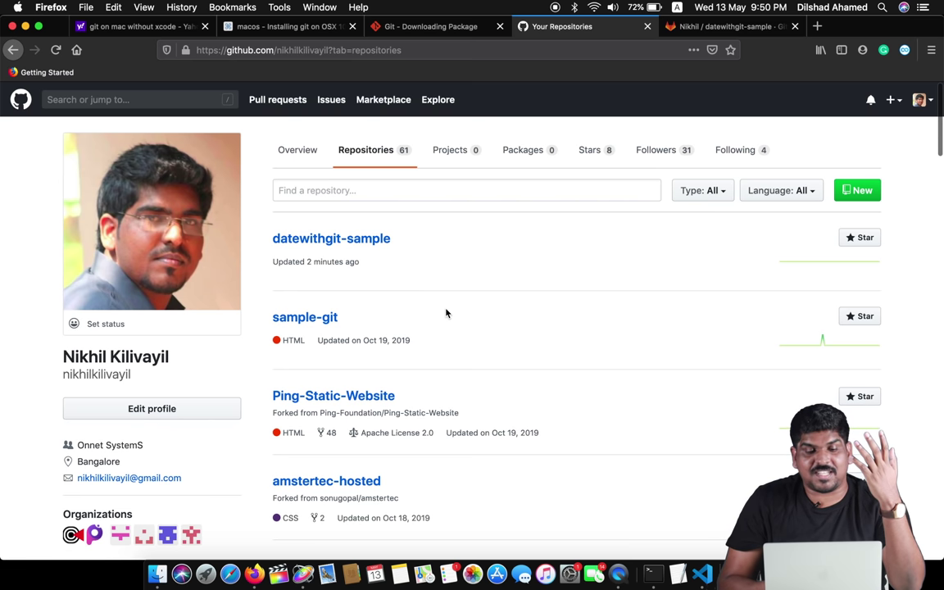
scroll(446, 312, down, 20)
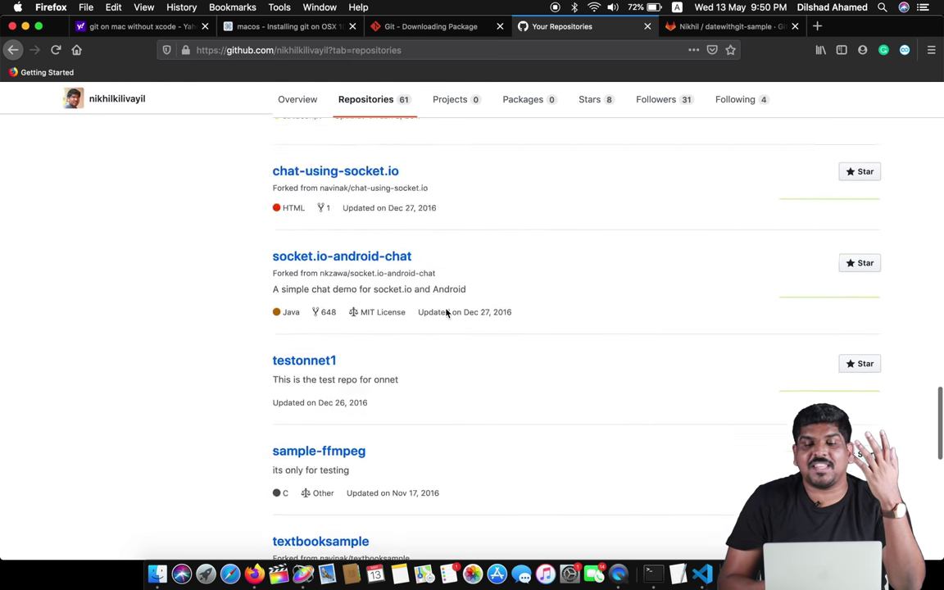
scroll(446, 312, down, 5)
scroll(446, 312, up, 20)
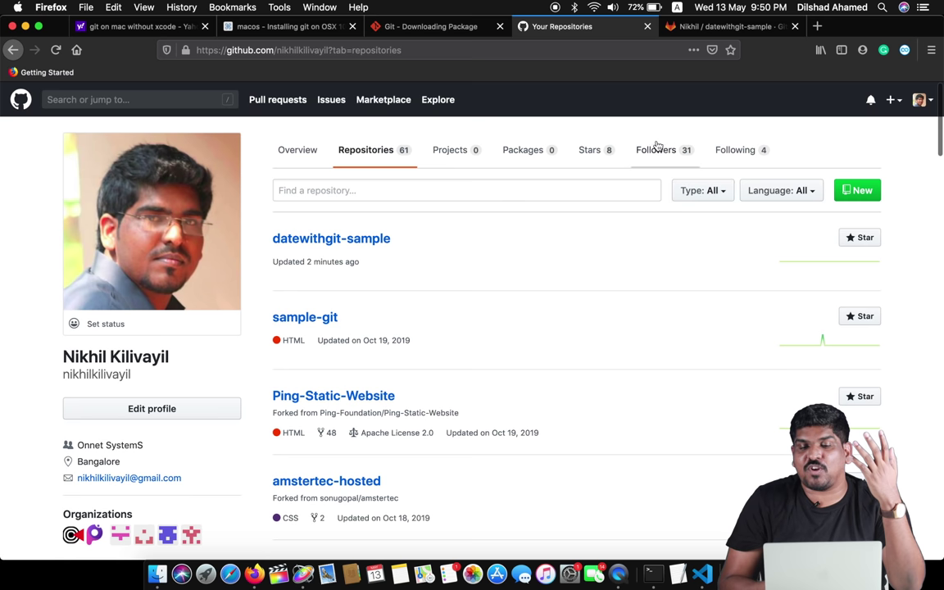
click(659, 150)
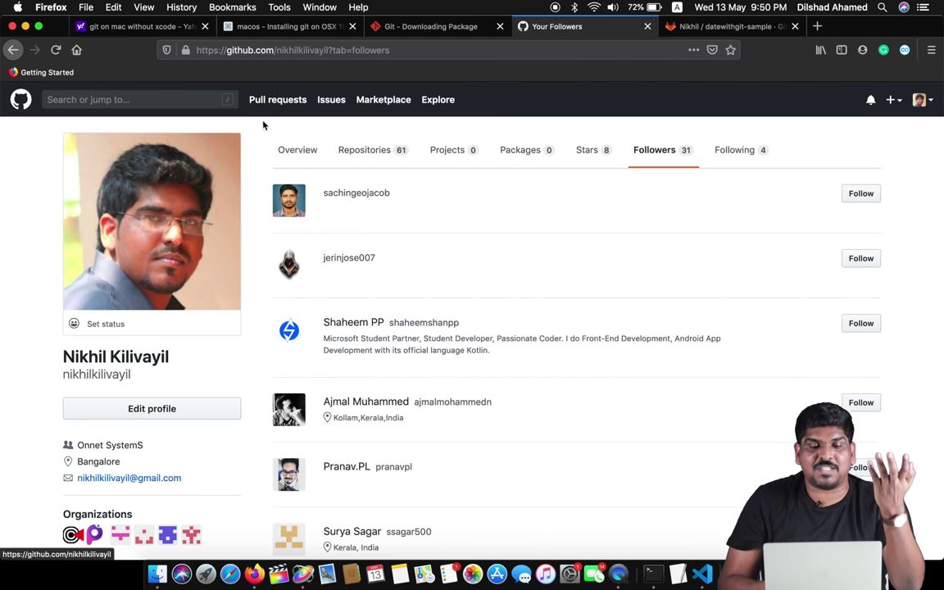
- Go back to the GitHub dashboard, browse its activity feed, then switch to the GitLab tab
click(18, 100)
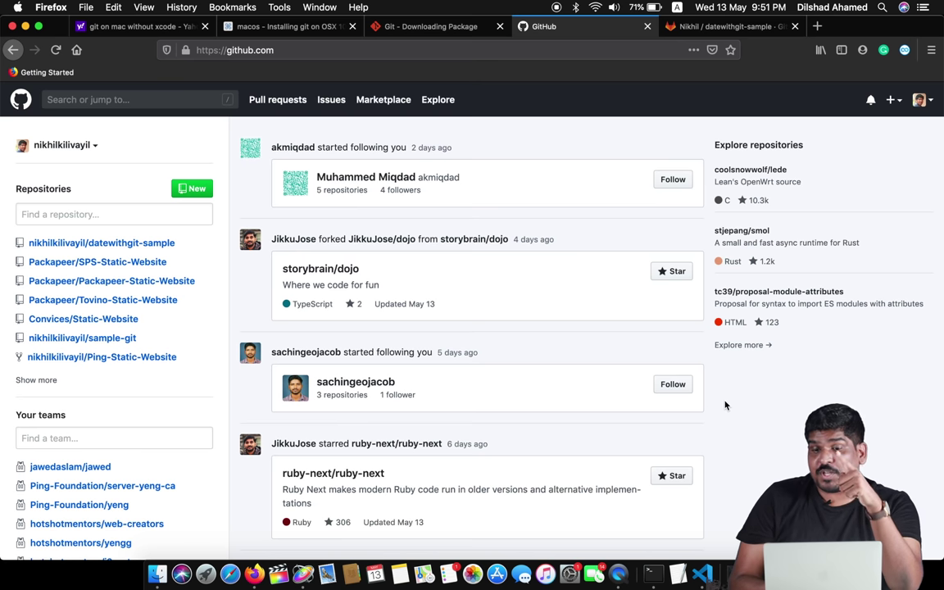
scroll(725, 405, down, 1)
scroll(724, 405, down, 3)
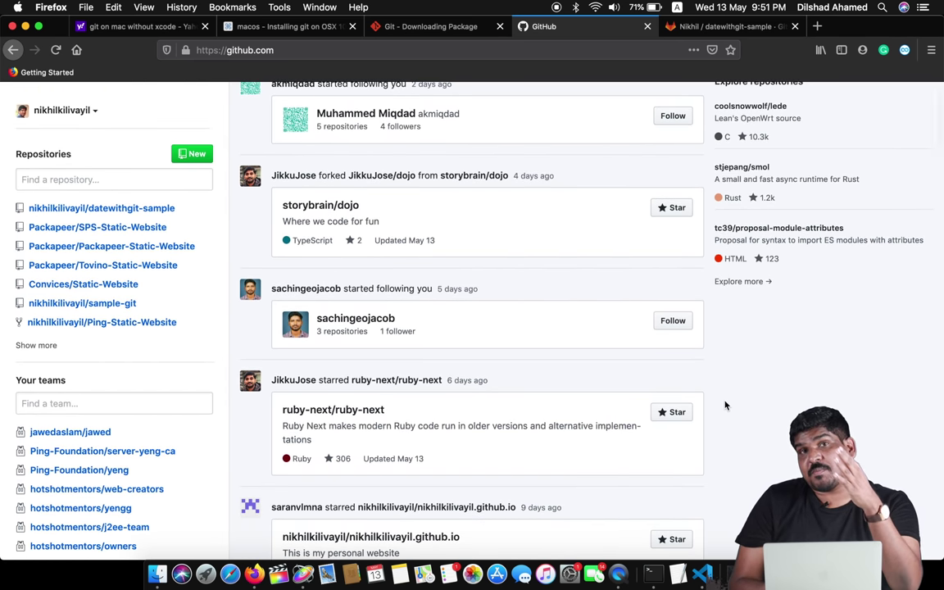
scroll(723, 393, up, 4)
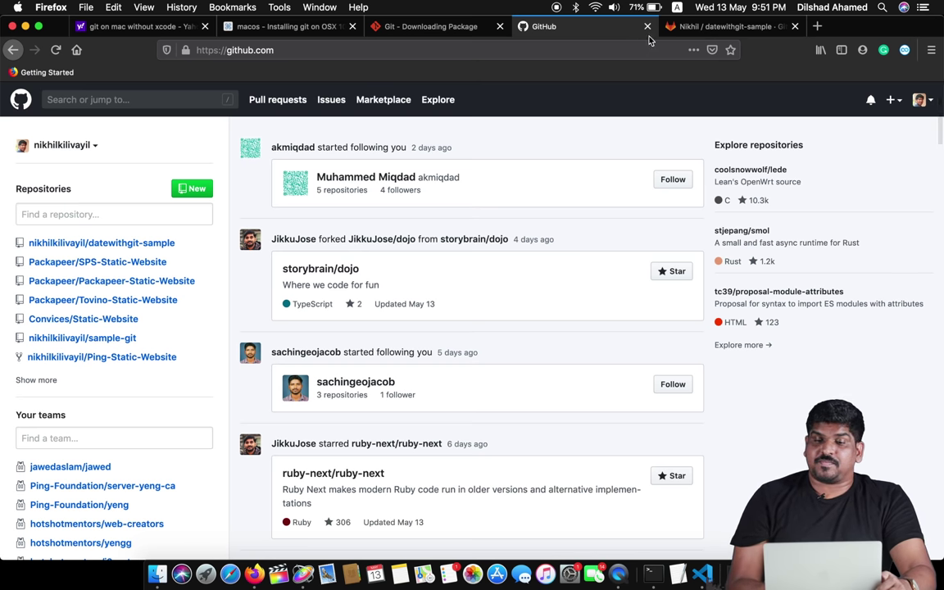
click(713, 26)
- Return to the GitHub tab and open the datewithgit-sample repository
scroll(735, 319, up, 3)
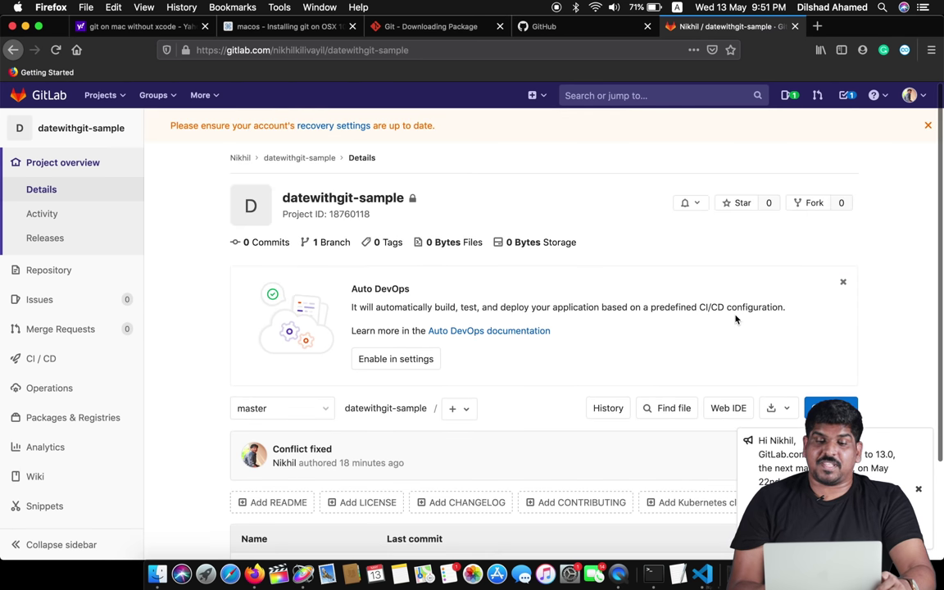
click(541, 27)
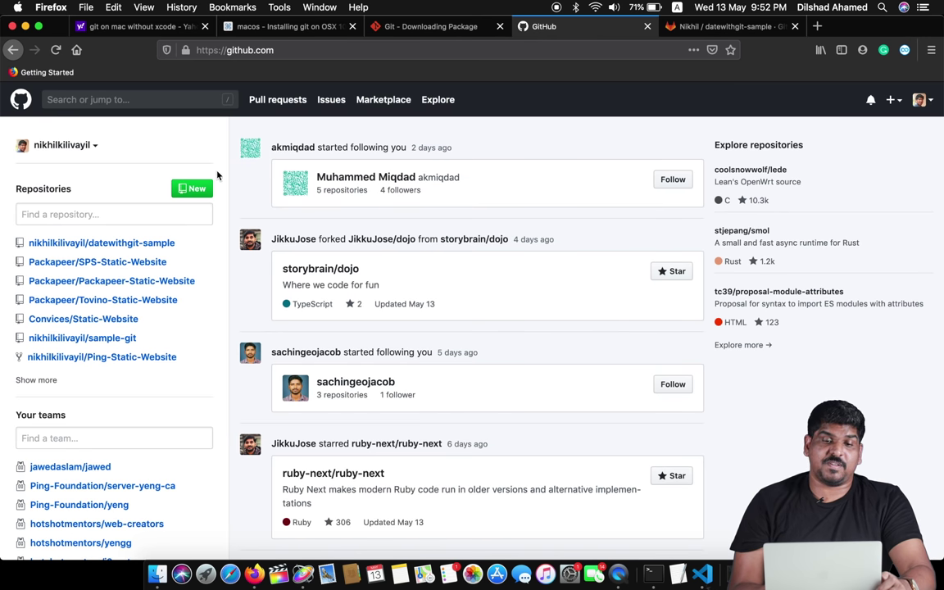
click(114, 243)
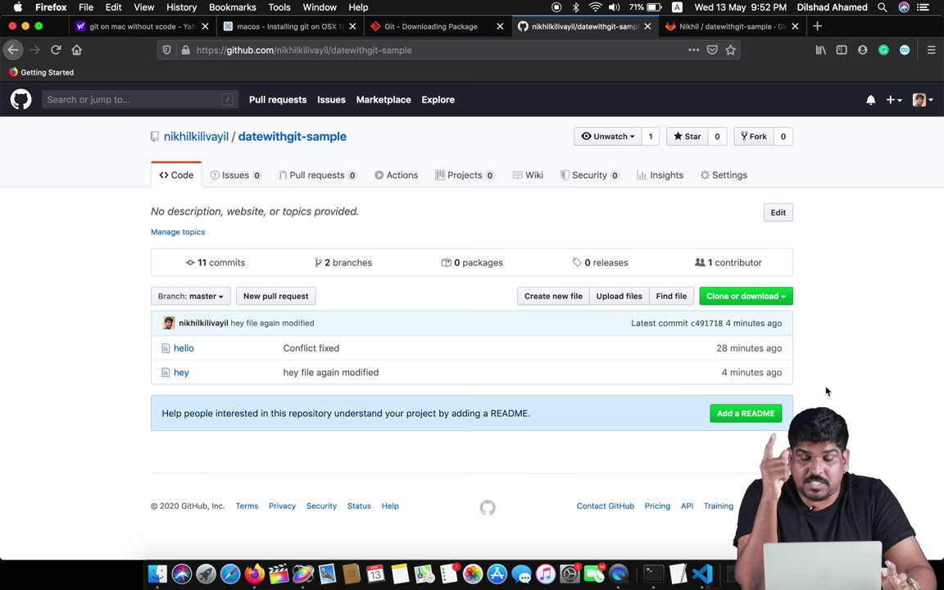
- Reveal the repository's HTTPS clone URL, close the panel and bring Terminal forward
click(744, 295)
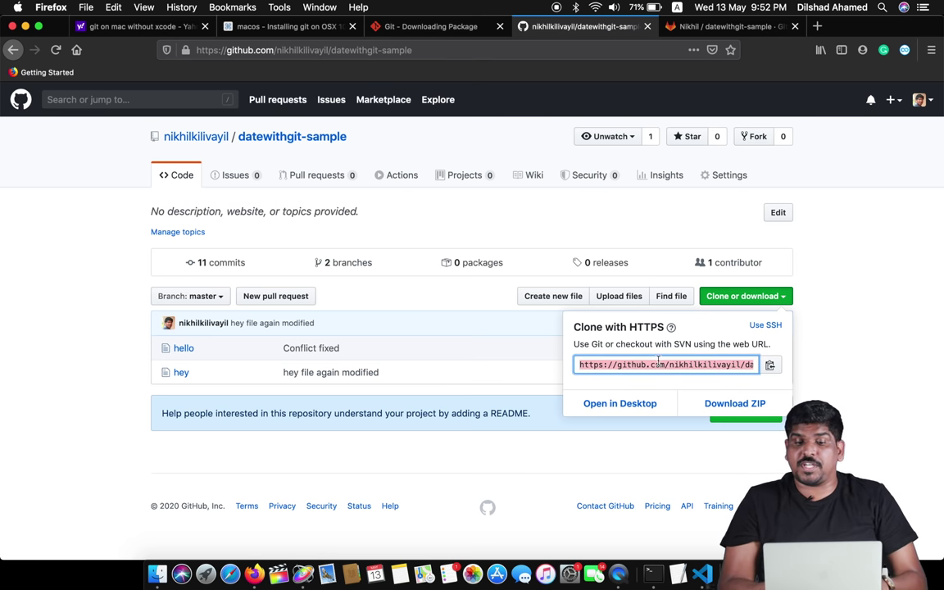
click(821, 383)
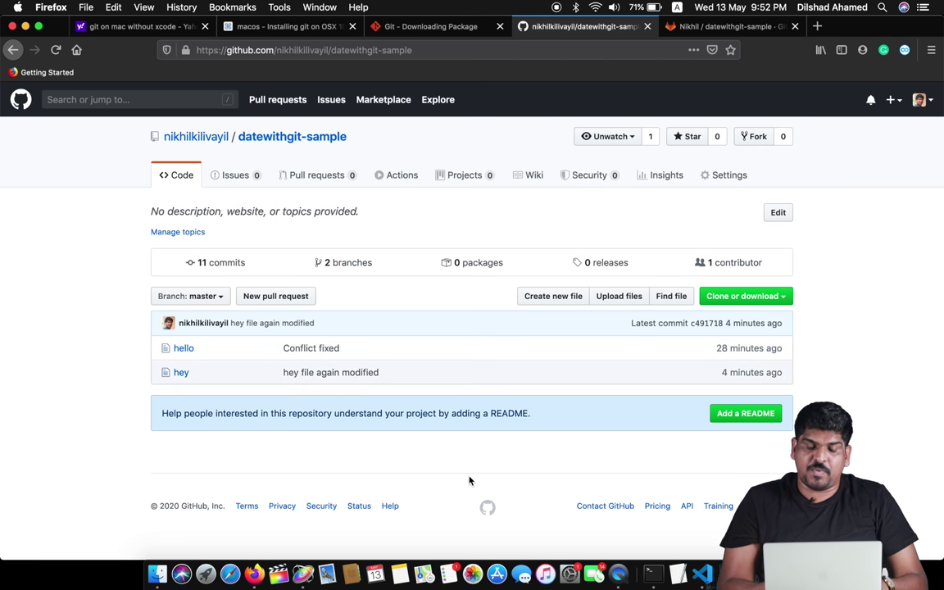
click(660, 577)
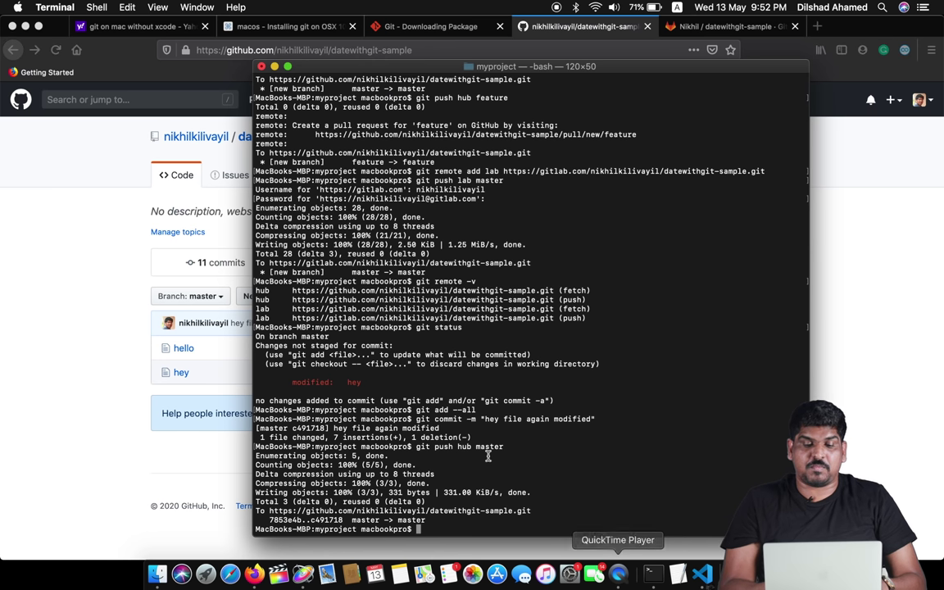
- Clear the screen, move up to the Desktop folder and list its contents
text(clear)
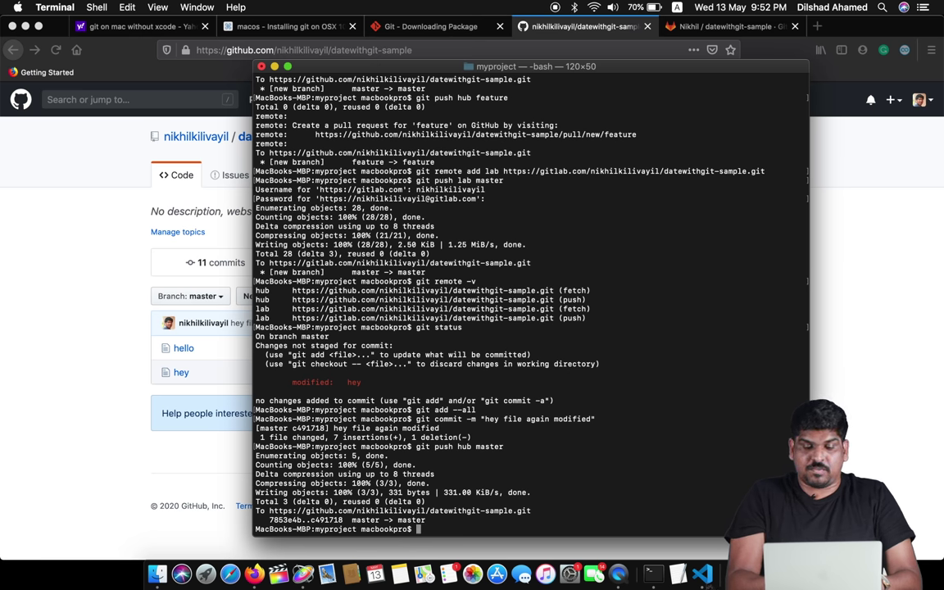
key(Return)
text(cd ..)
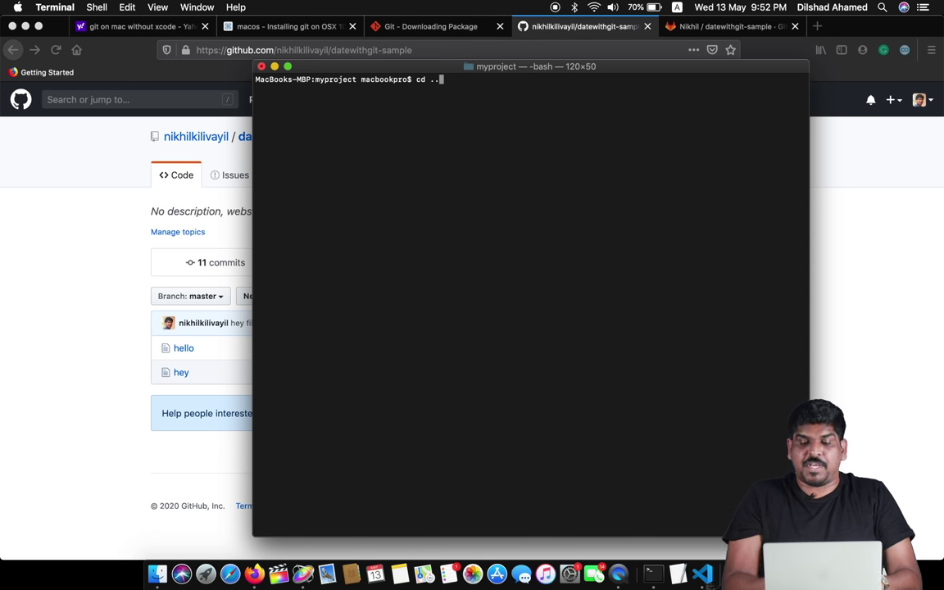
key(Return)
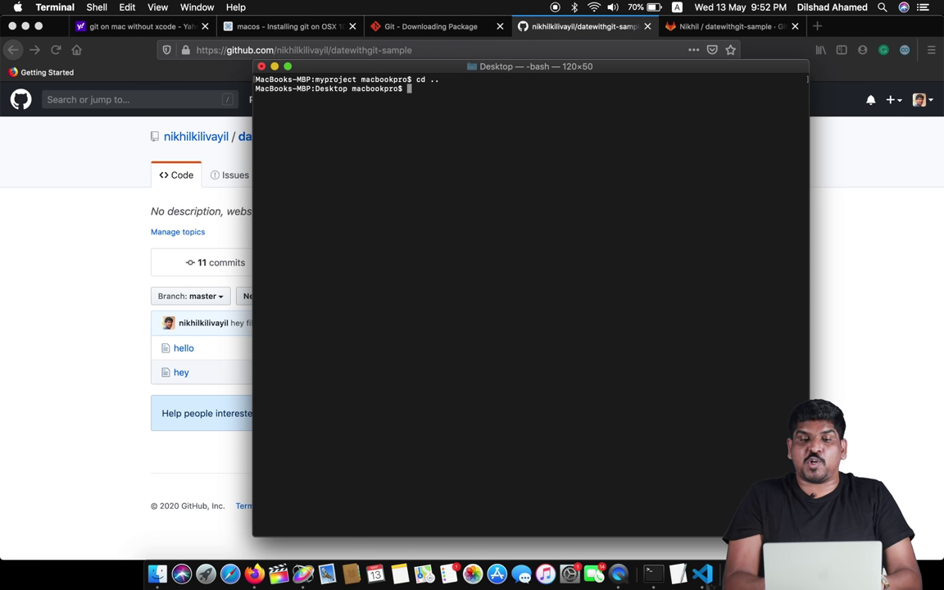
text(ls)
key(Return)
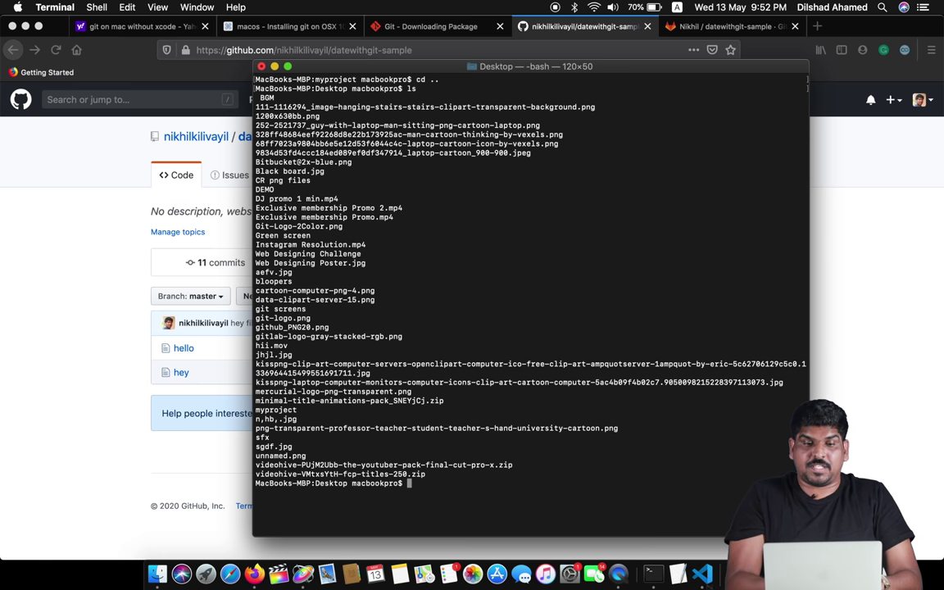
- Clone datewithgit-sample onto the Desktop using git clone with the pasted URL
text(mk)
key(BackSpace)
key(BackSpace)
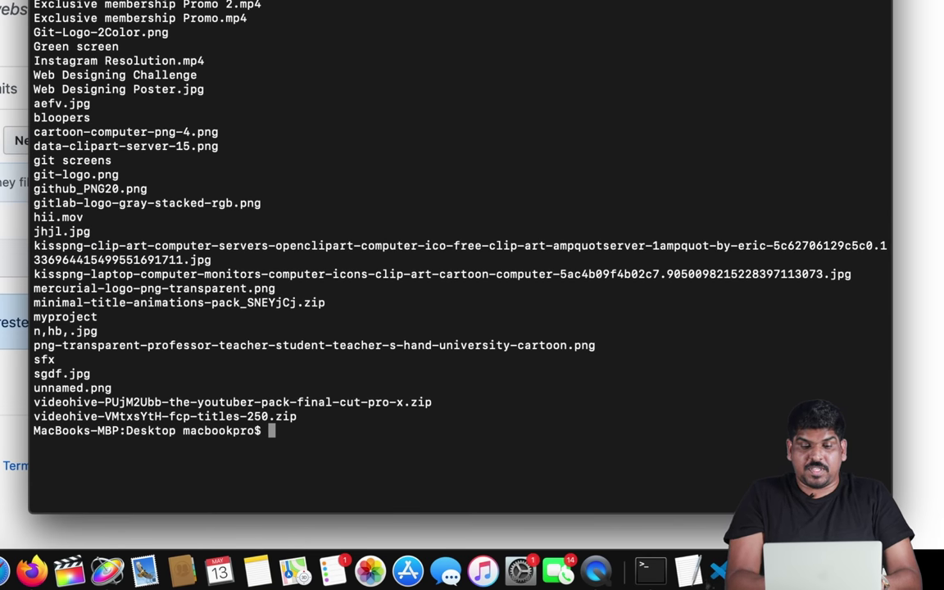
text(git clone)
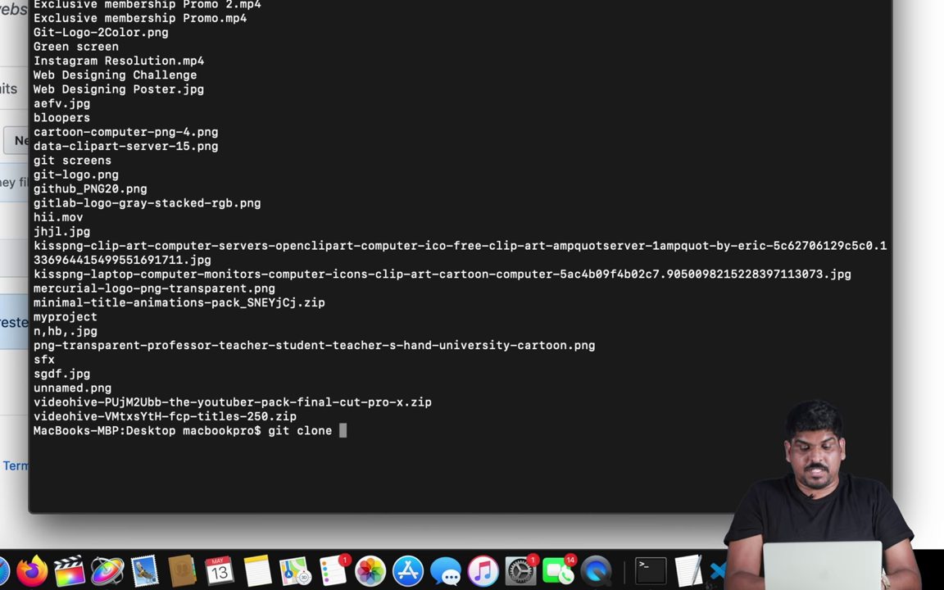
text(https://github.com/nikhilkilivayil/datewithgit-sample.git)
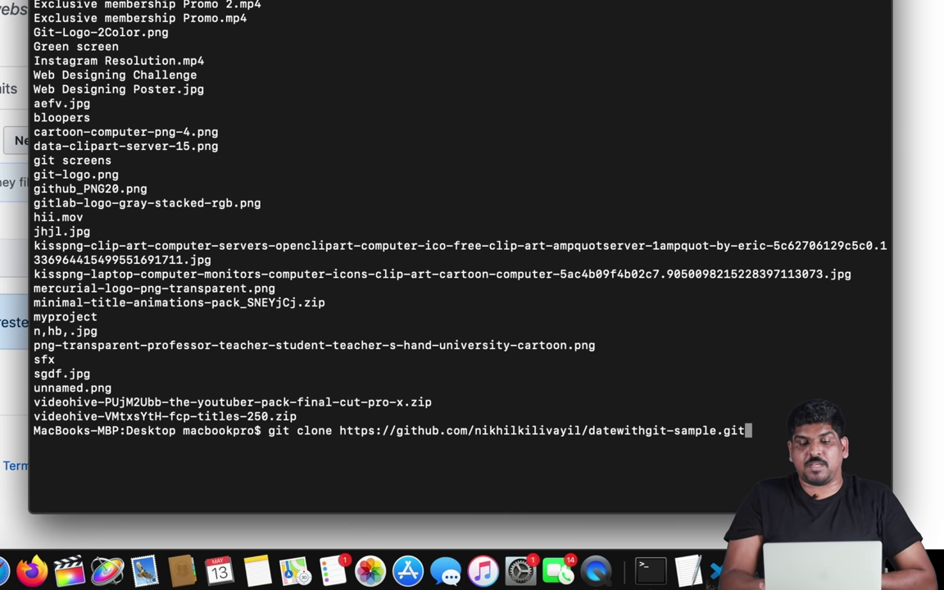
key(Return)
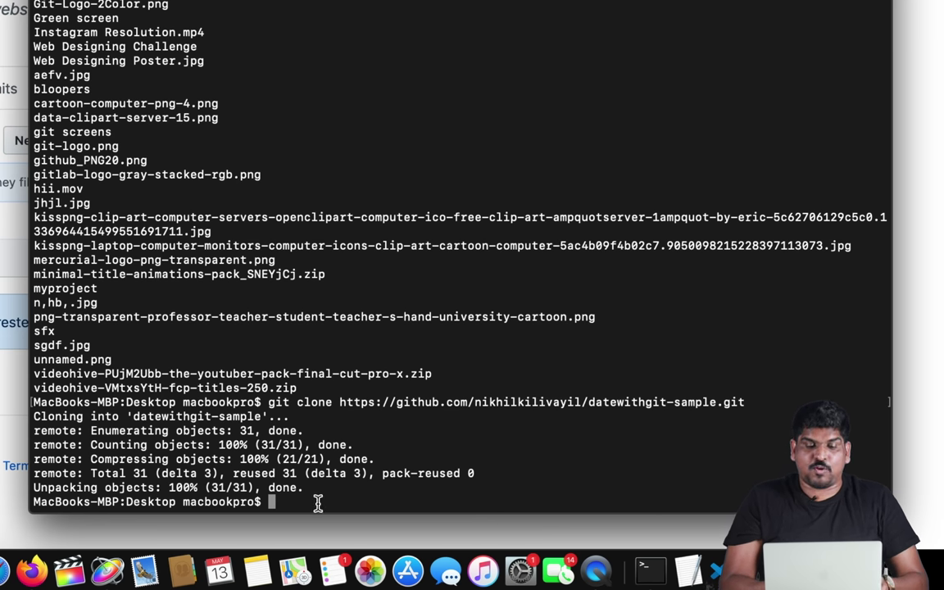
- Enter the datewithgit-sample clone, list its hello and hey files, and run git log
text(cd date)
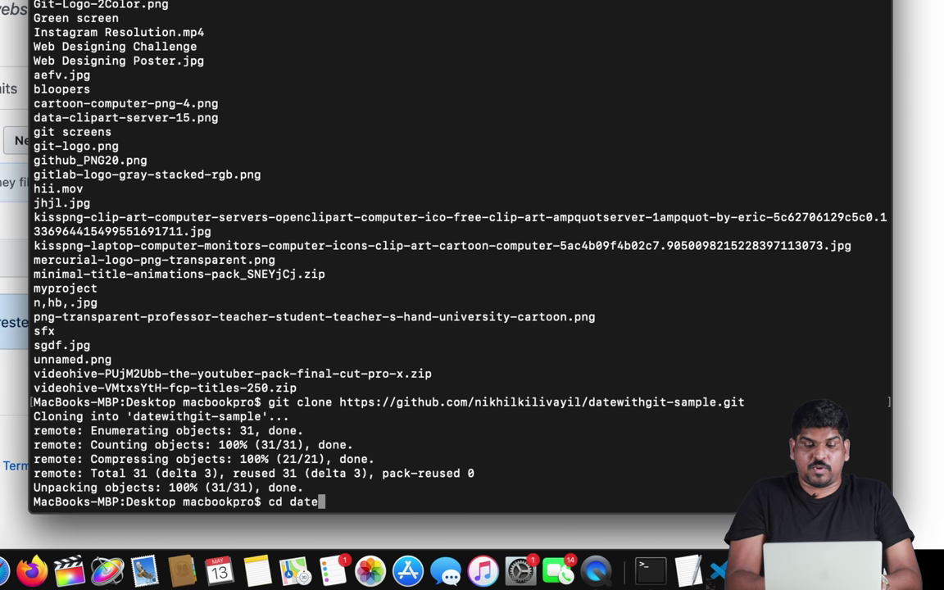
key(Tab)
key(Return)
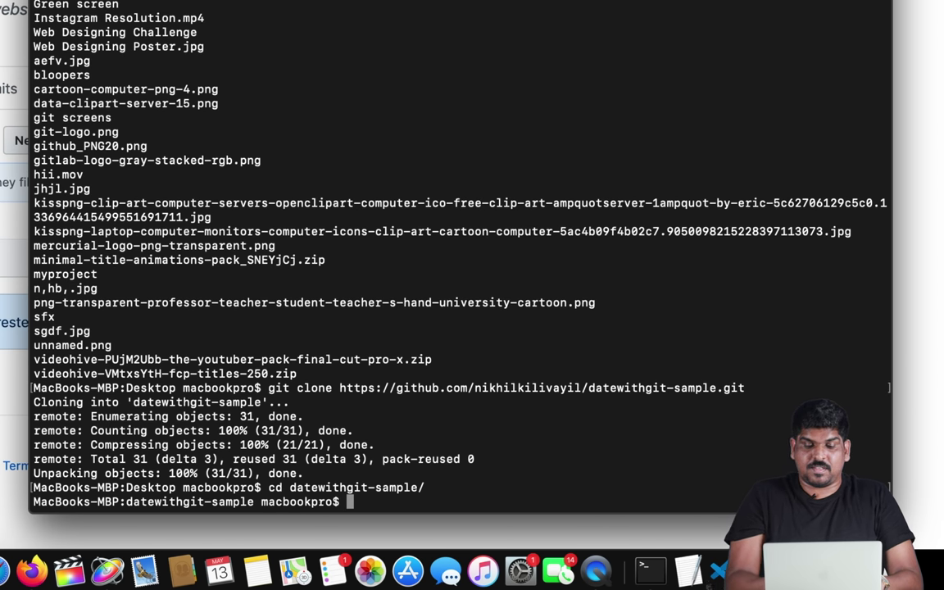
text(ls)
key(Return)
text(git log)
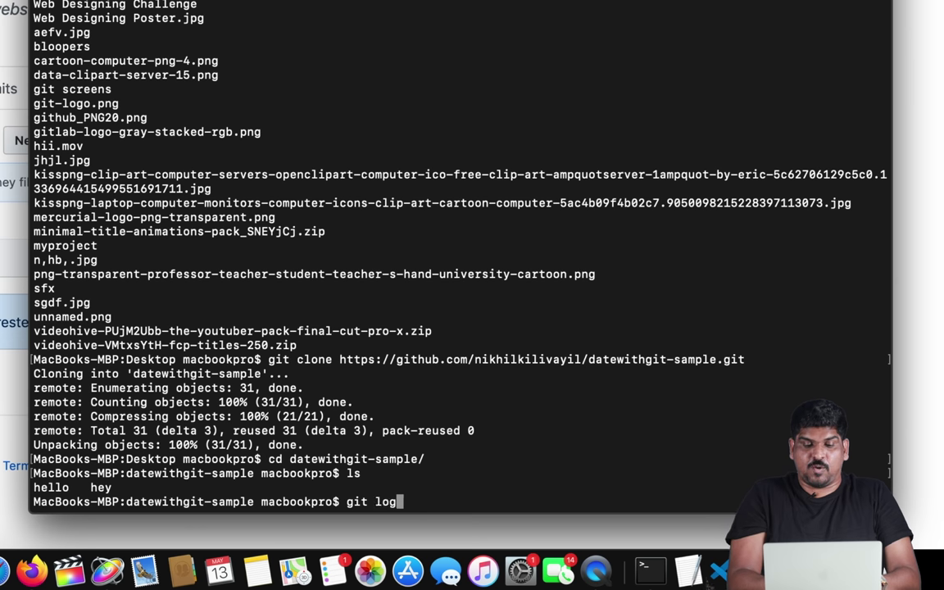
key(Return)
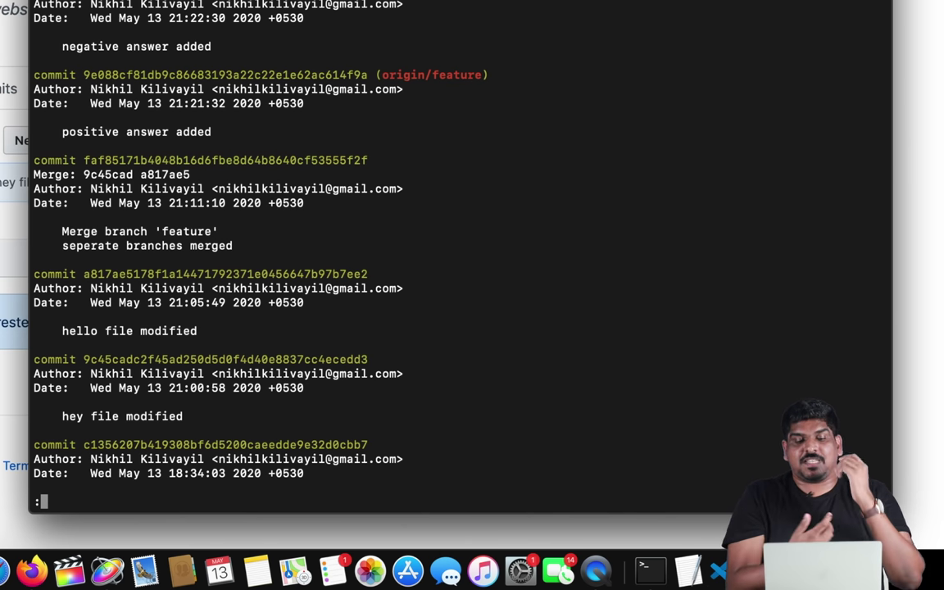
- Suspend the git log pager with Ctrl+Z to get back to the shell prompt
key(ctrl+z)
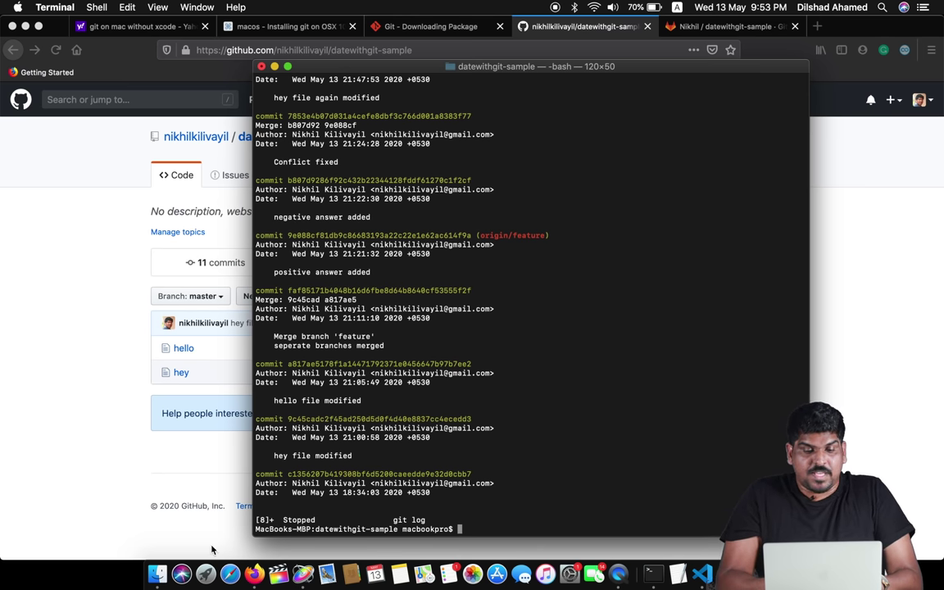
- Open a Finder window showing the Desktop folder
click(157, 573)
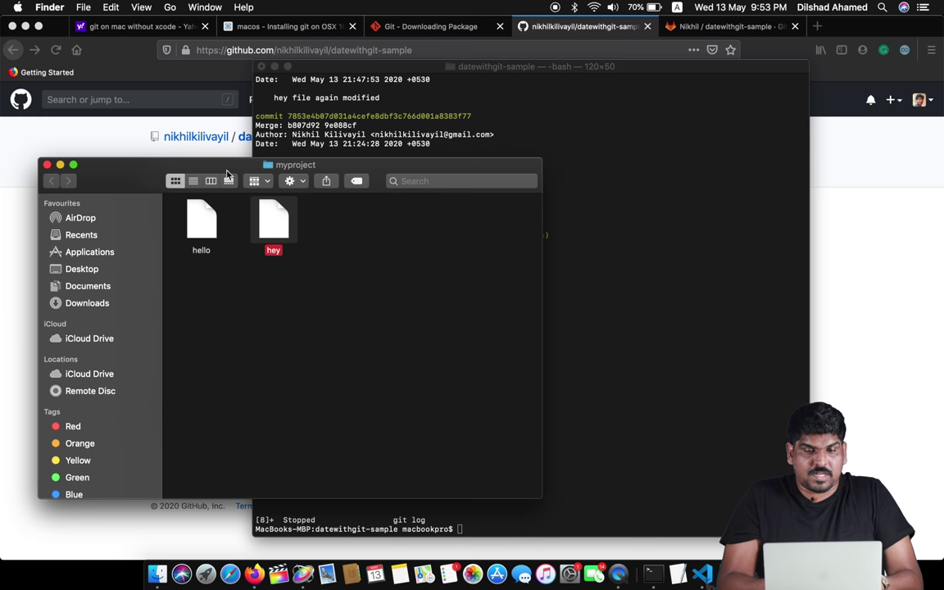
click(169, 6)
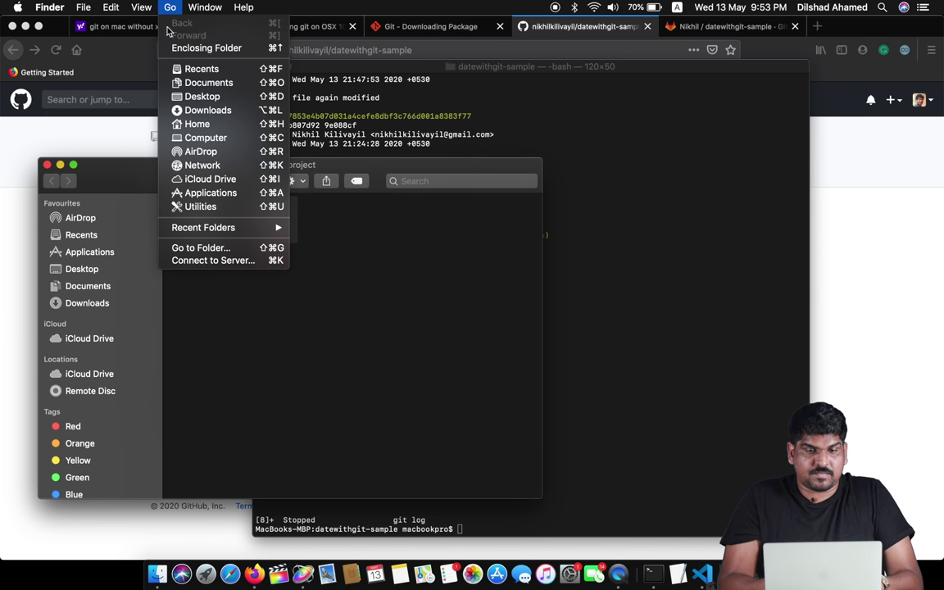
click(201, 97)
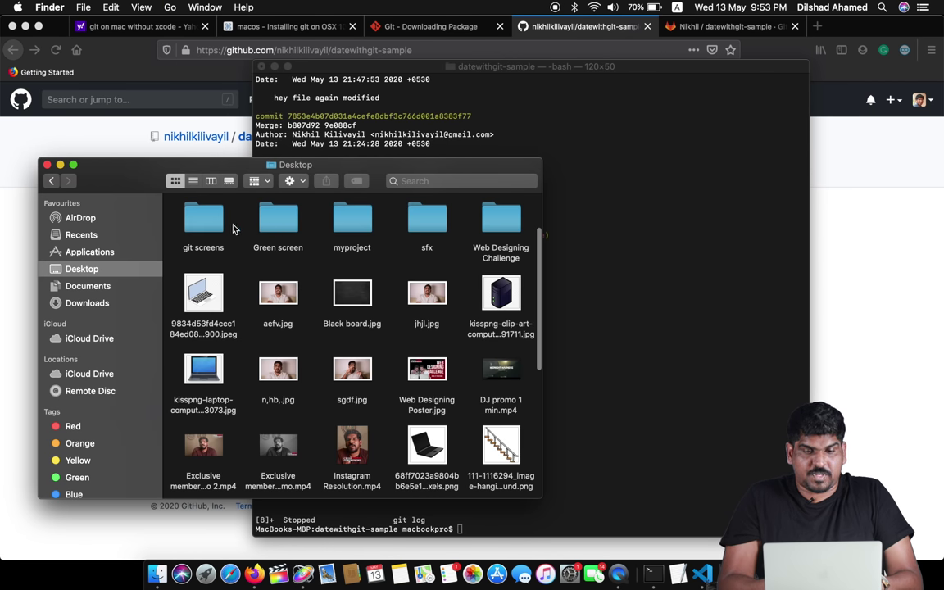
scroll(410, 295, down, 10)
scroll(418, 306, up, 10)
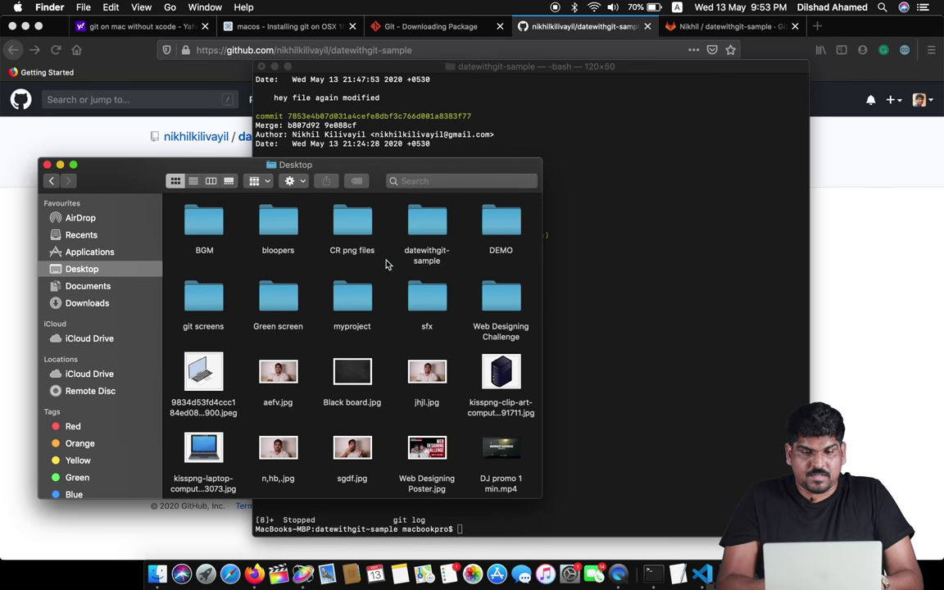
- Open the cloned datewithgit-sample folder and its hey file
double_click(428, 220)
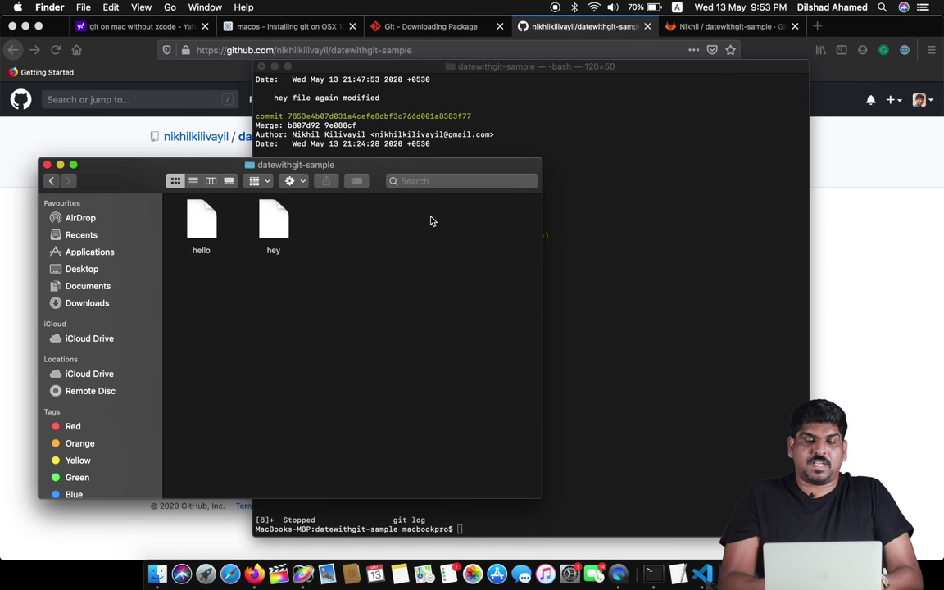
right_click(302, 294)
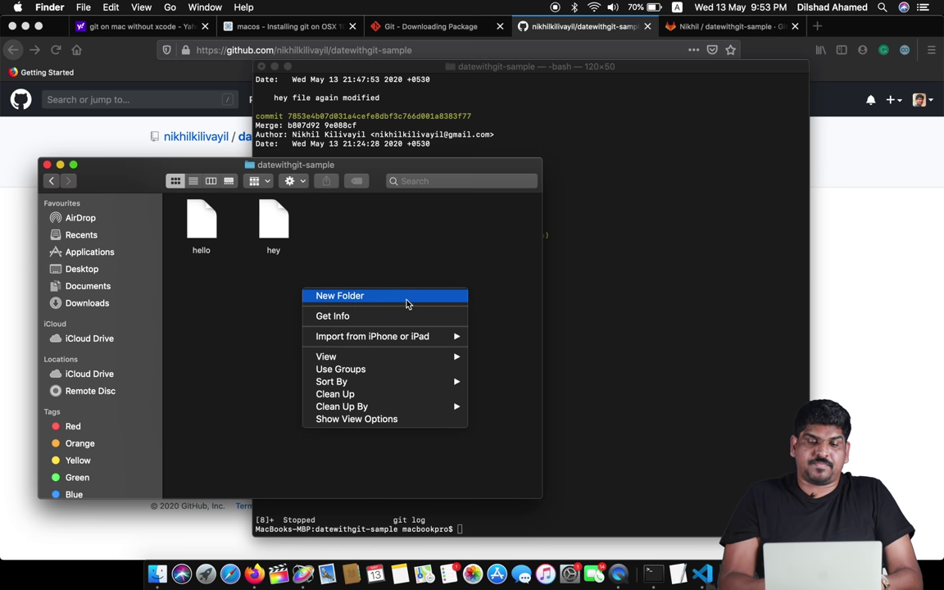
click(351, 266)
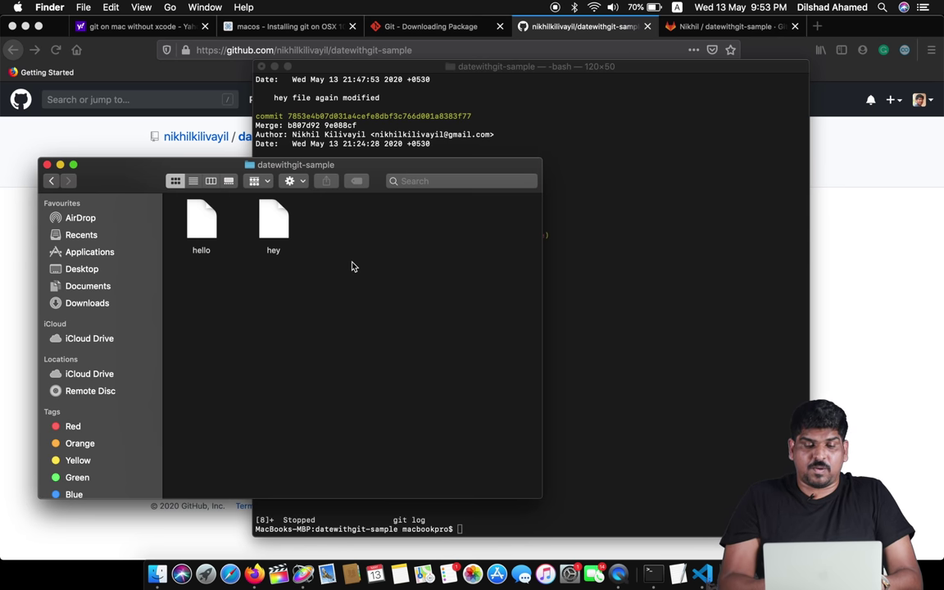
double_click(273, 215)
- Add filler lines like 'sasdasdasdasdasdsa' to hey, save it and close the window
click(284, 140)
text(s)
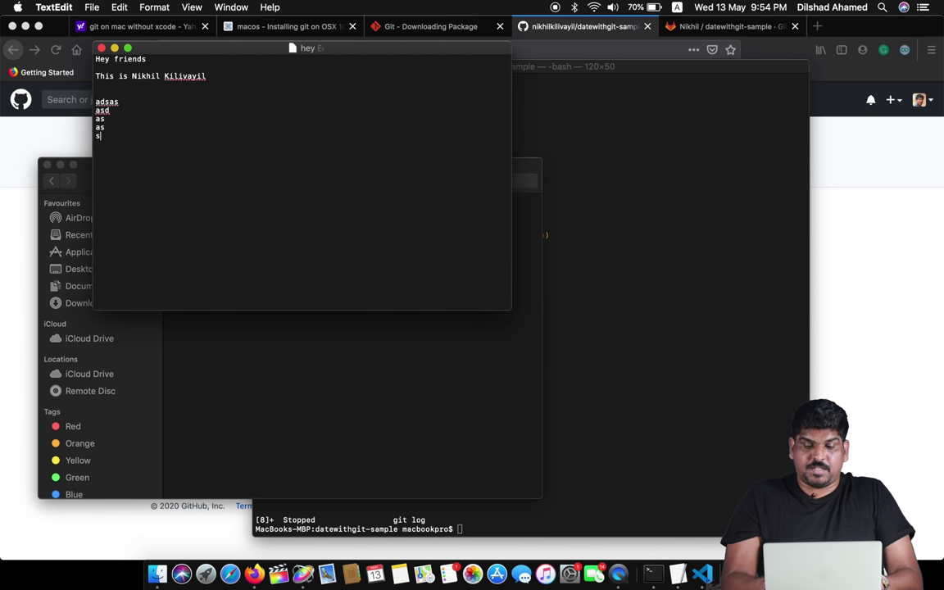
text(asdasdasdasdasdsa)
key(Return)
key(Return)
text(a d asd as d as  a)
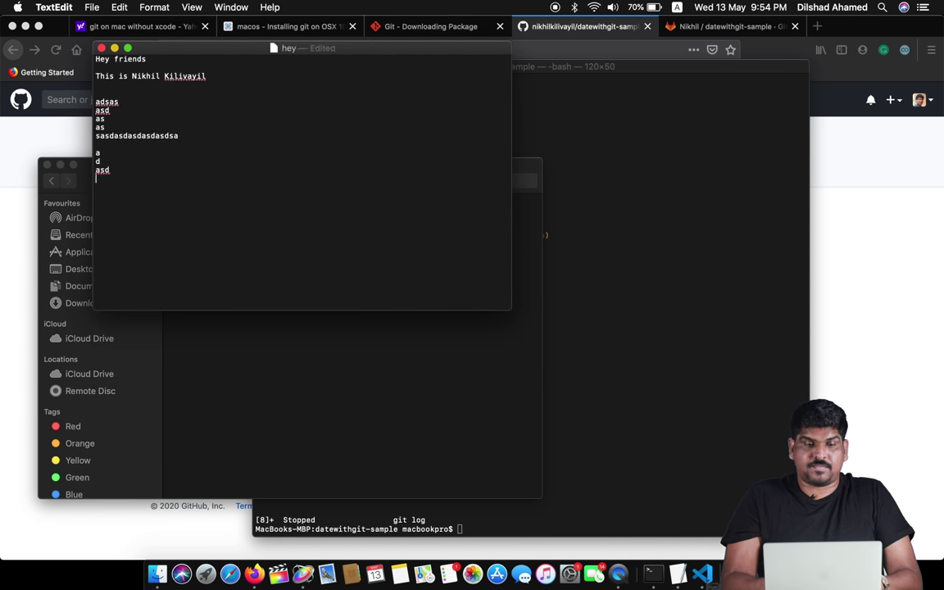
text(s d sad as d as da sd as d)
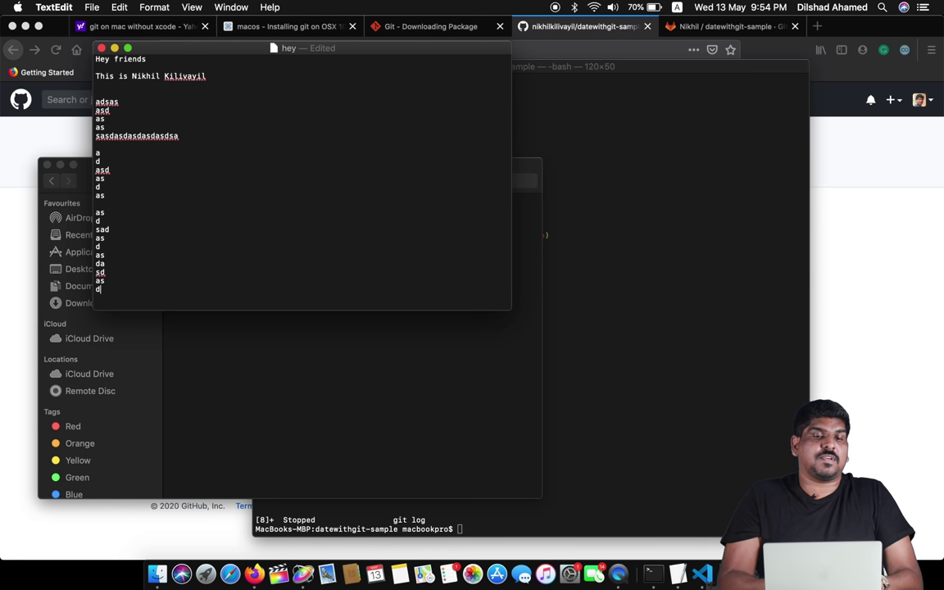
key(super+s)
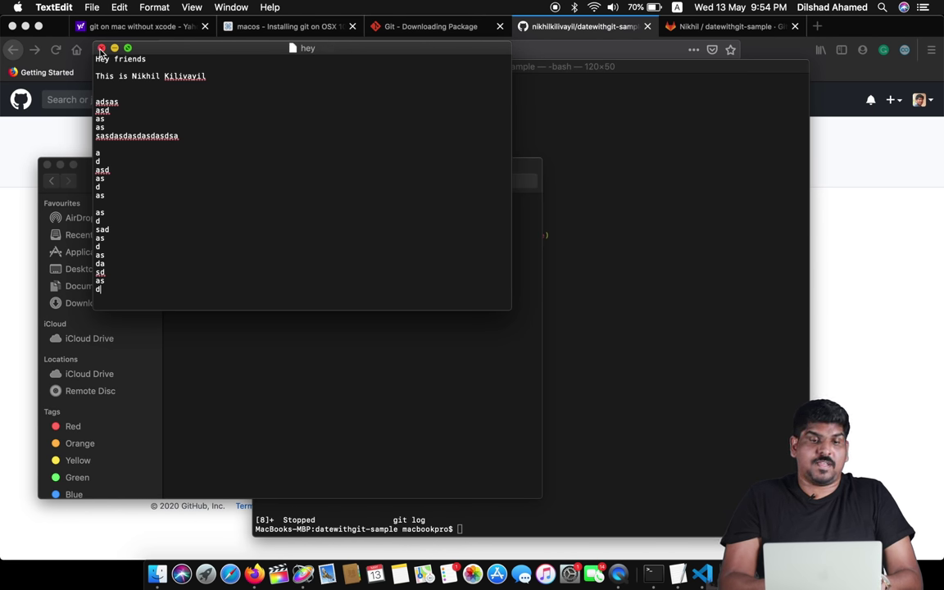
click(101, 49)
click(650, 276)
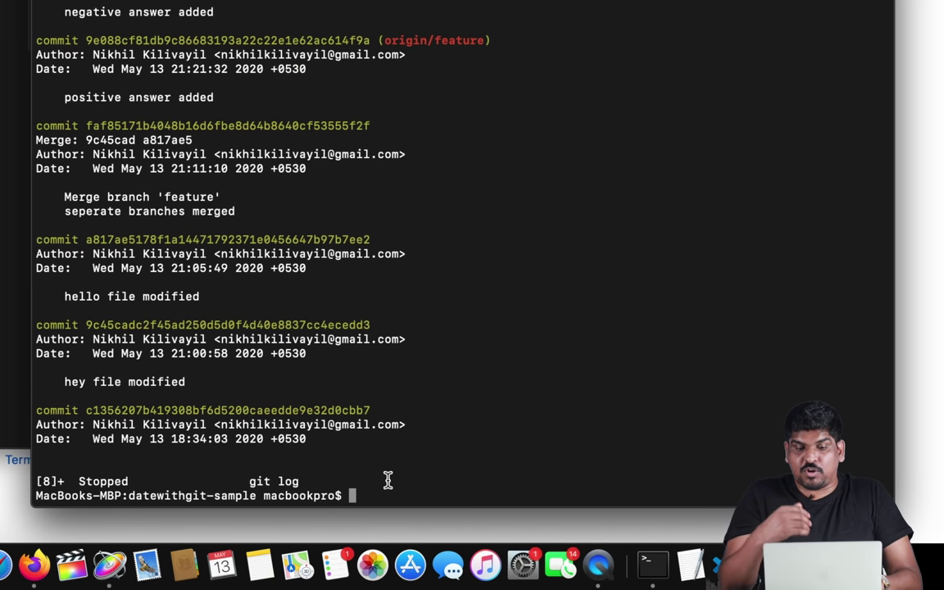
- Stage all changes with git add --all and commit them as "modified"
text(git a)
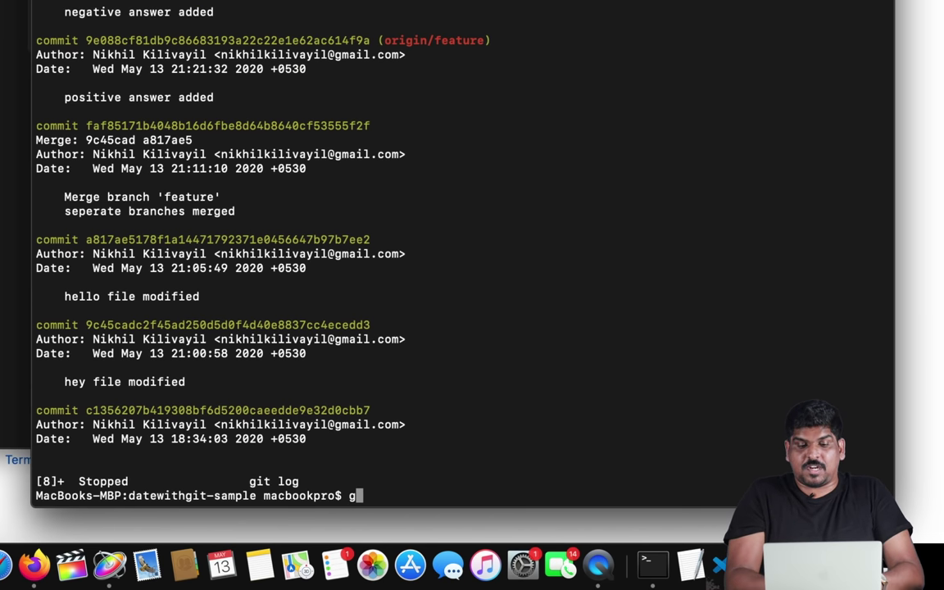
text(dd )
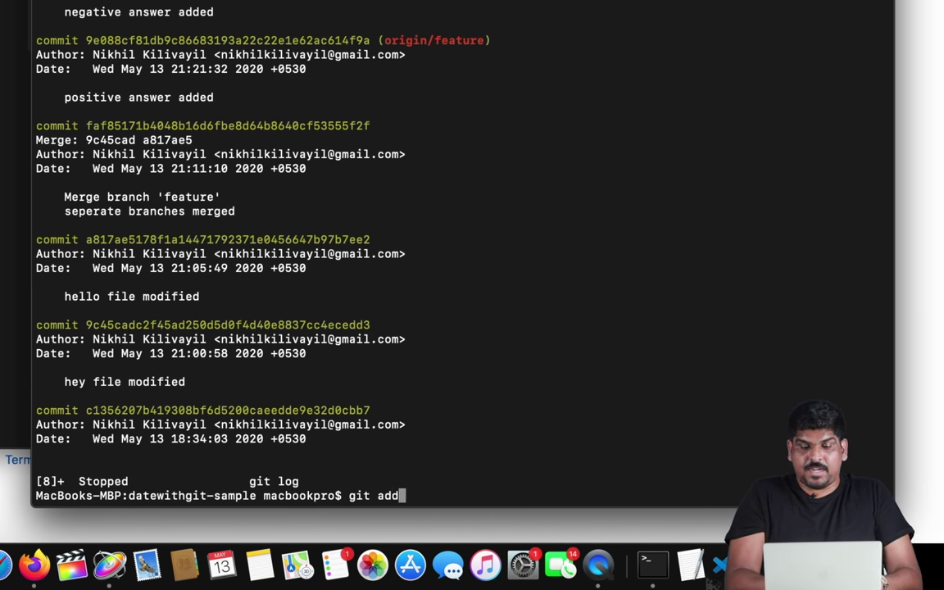
text(--all)
key(Return)
text(iot)
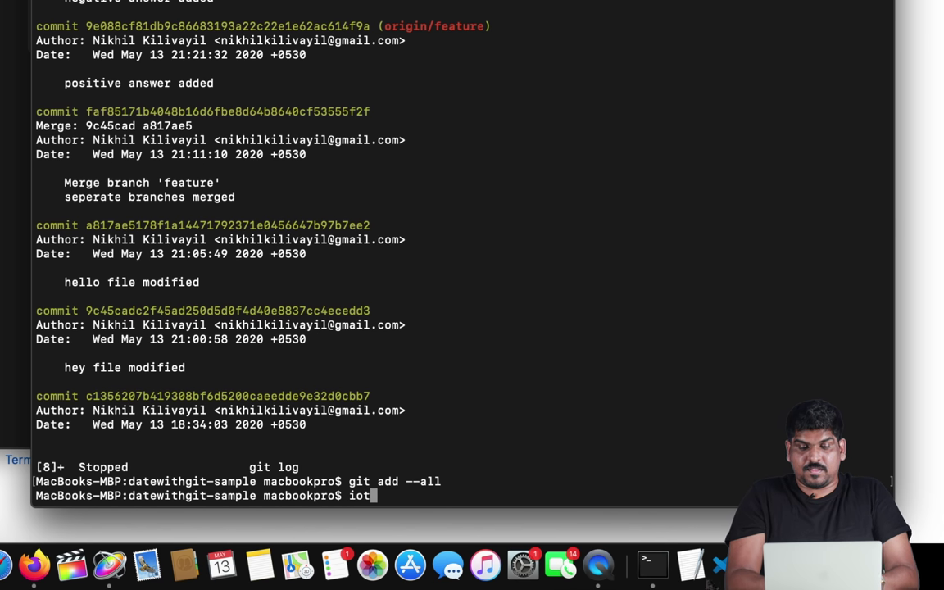
key(BackSpace)
key(BackSpace)
key(BackSpace)
text(git comm)
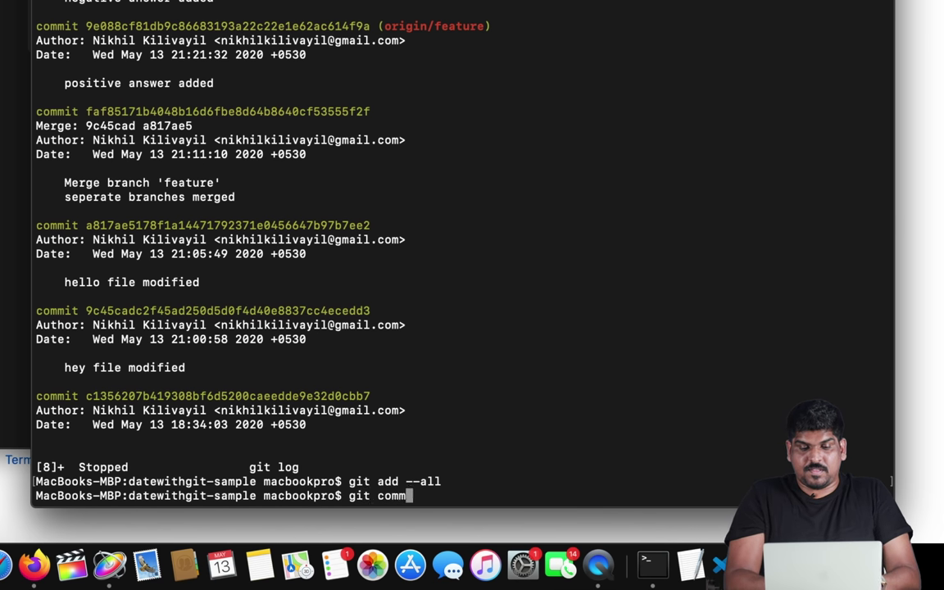
text(it -m ")
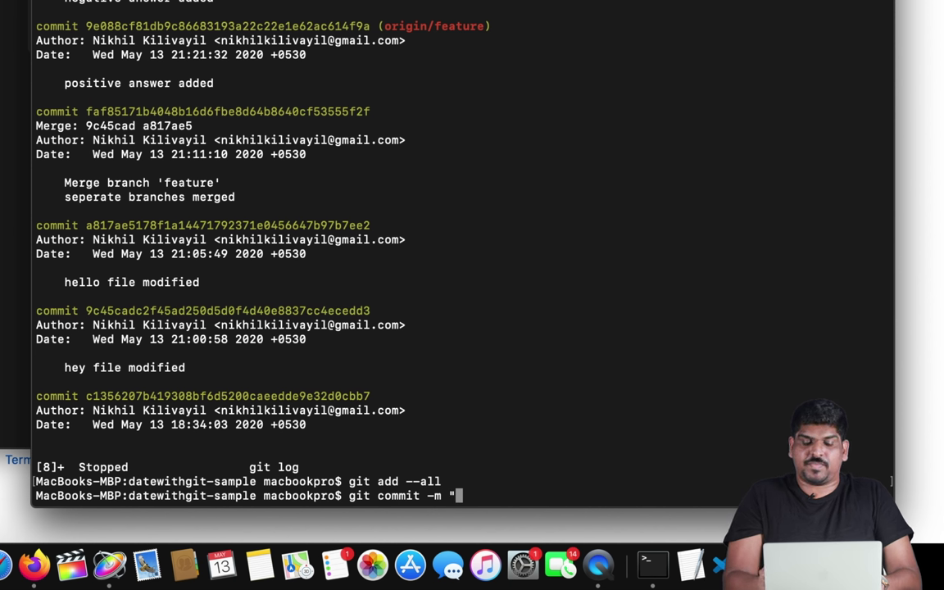
text(modif)
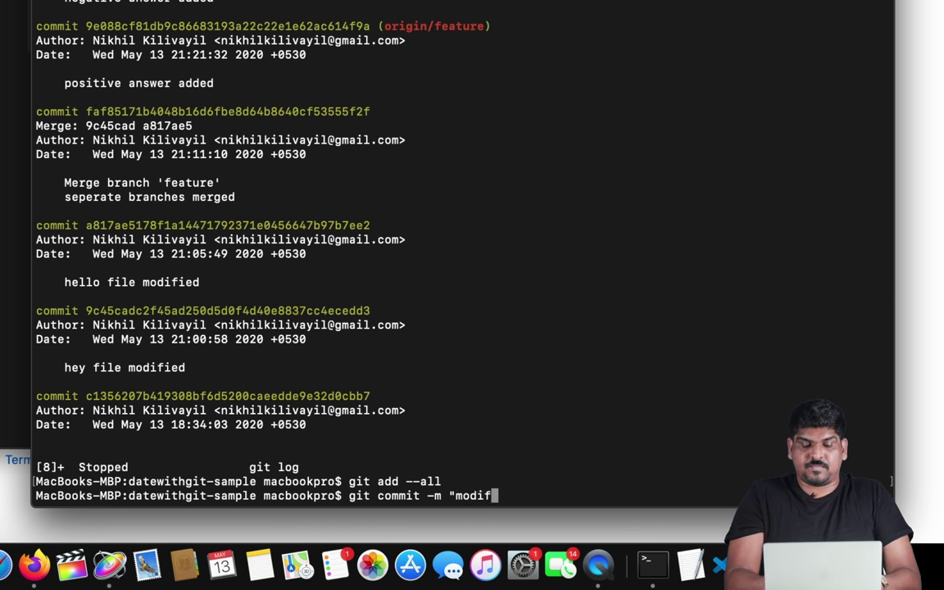
text(ied")
key(Return)
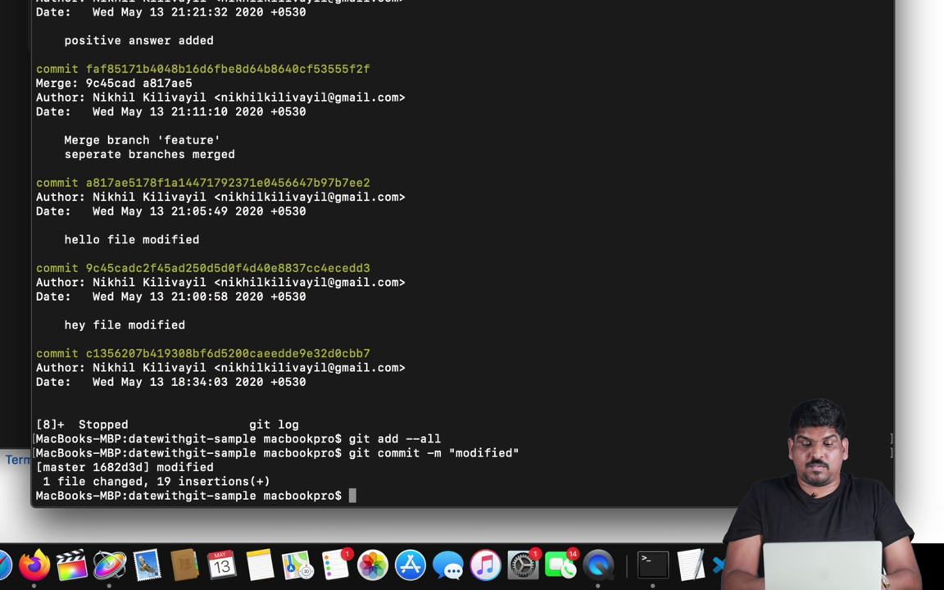
- List the remotes, push master to origin, then switch to the GitHub repo in Firefox
text(git push )
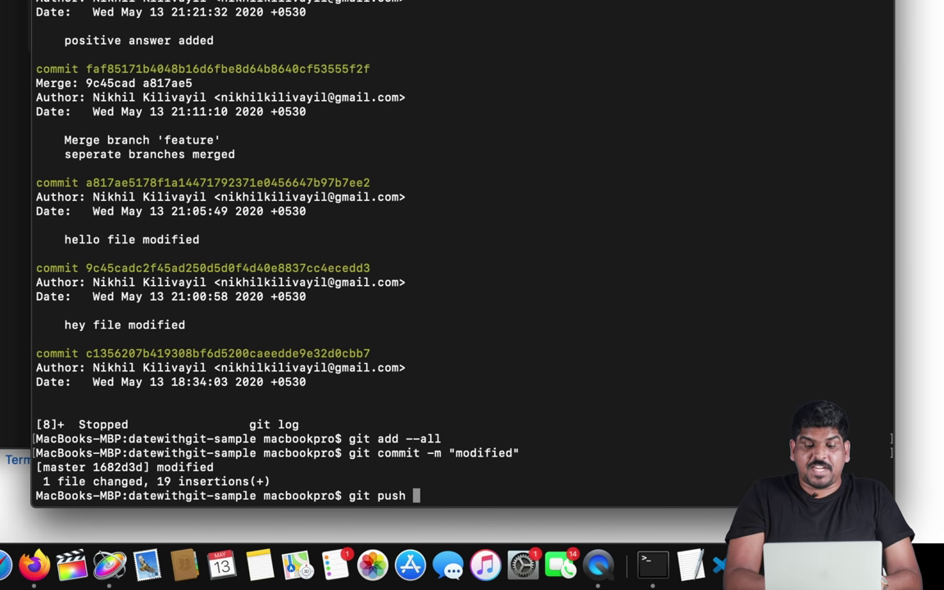
text(hub)
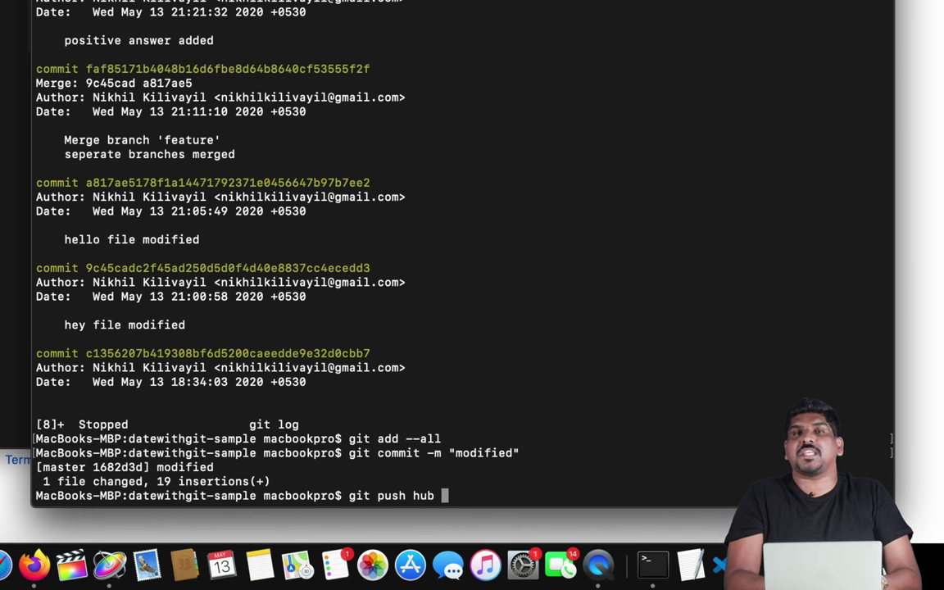
key(BackSpace)
key(BackSpace)
key(BackSpace)
key(BackSpace)
key(BackSpace)
key(BackSpace)
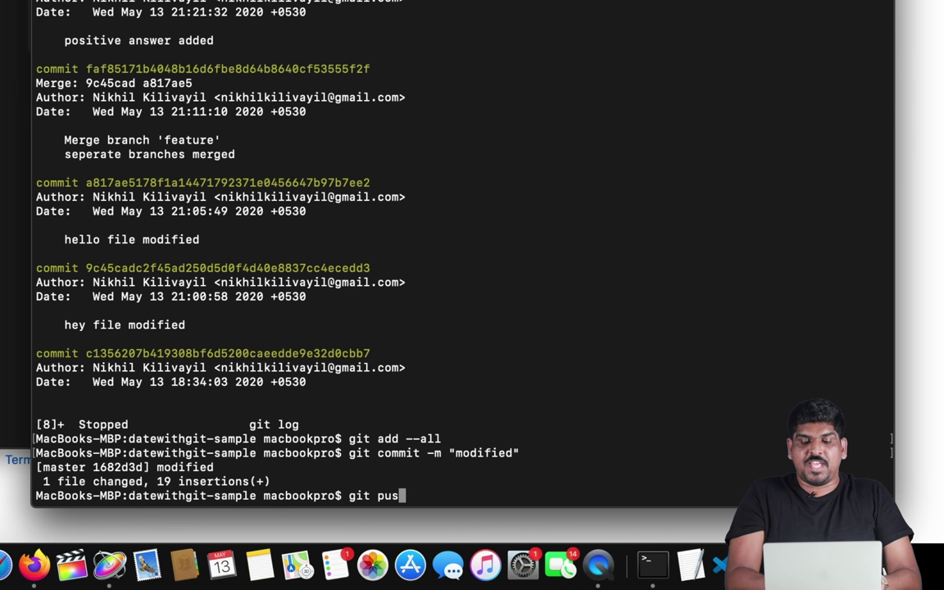
key(BackSpace)
key(BackSpace)
key(BackSpace)
text(remote)
key(Return)
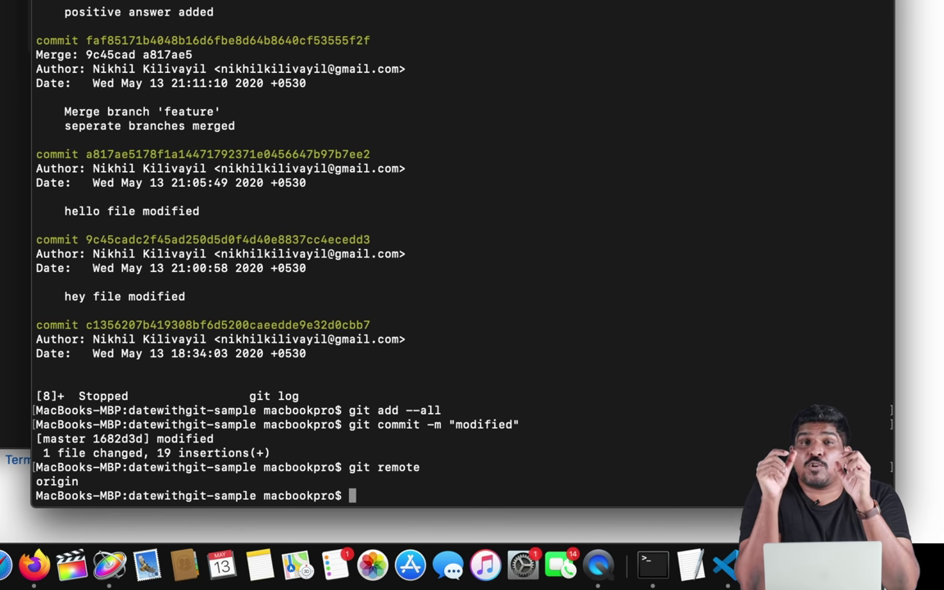
text(git )
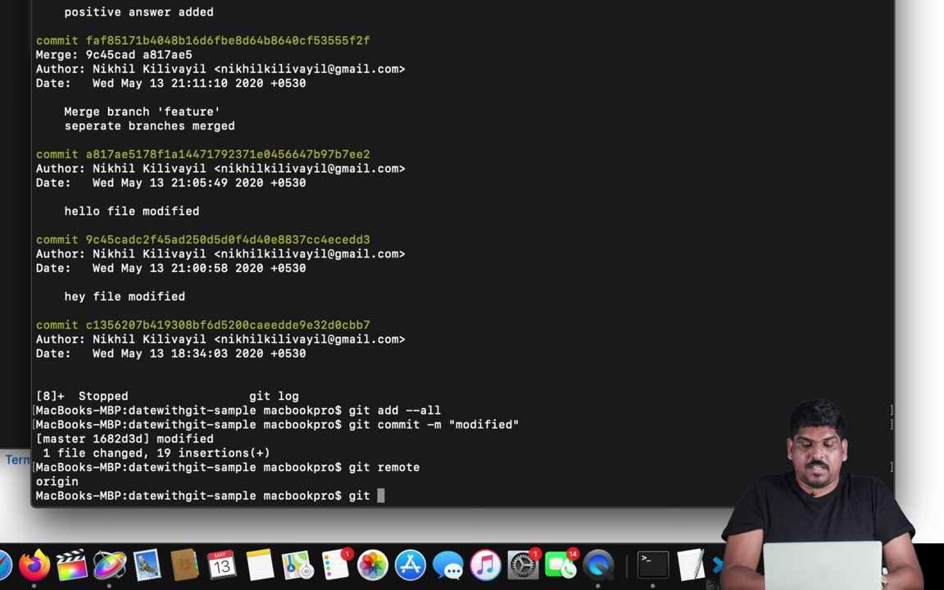
text(push )
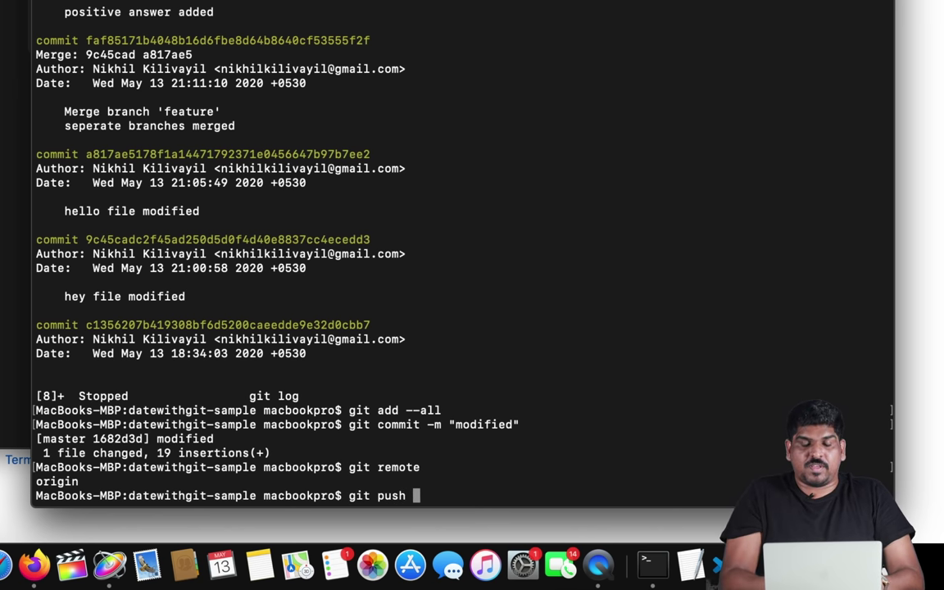
text(origin)
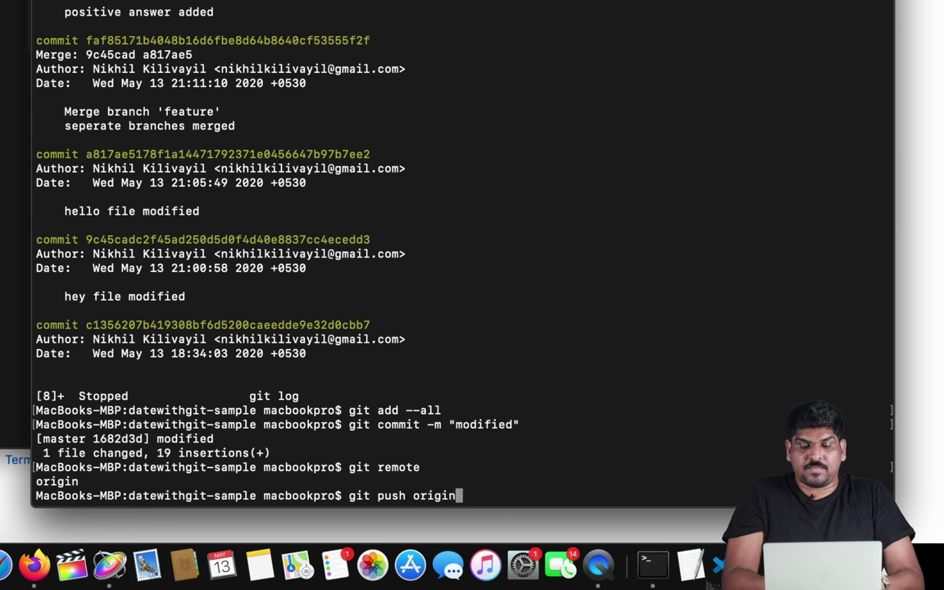
text( master)
key(Return)
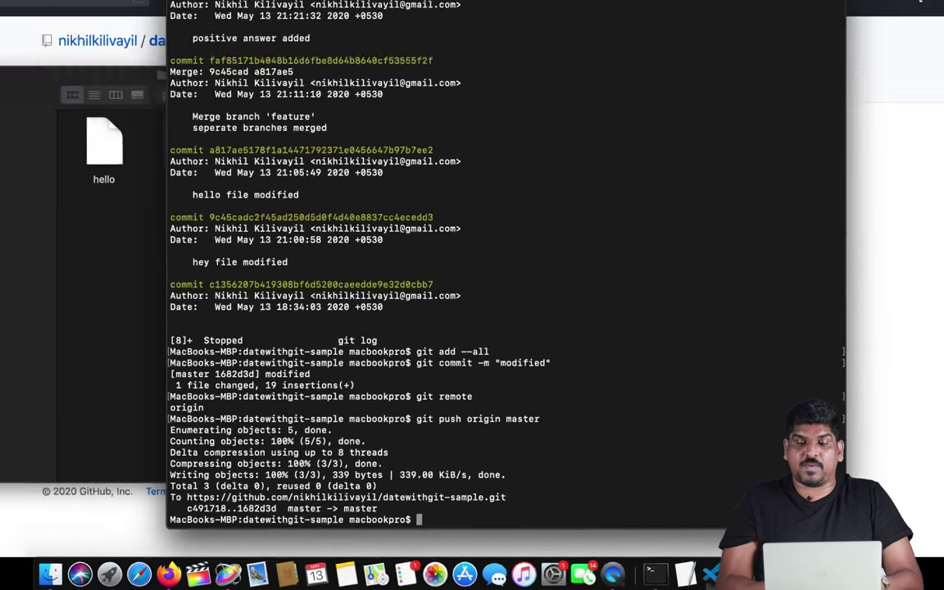
key(super+Tab)
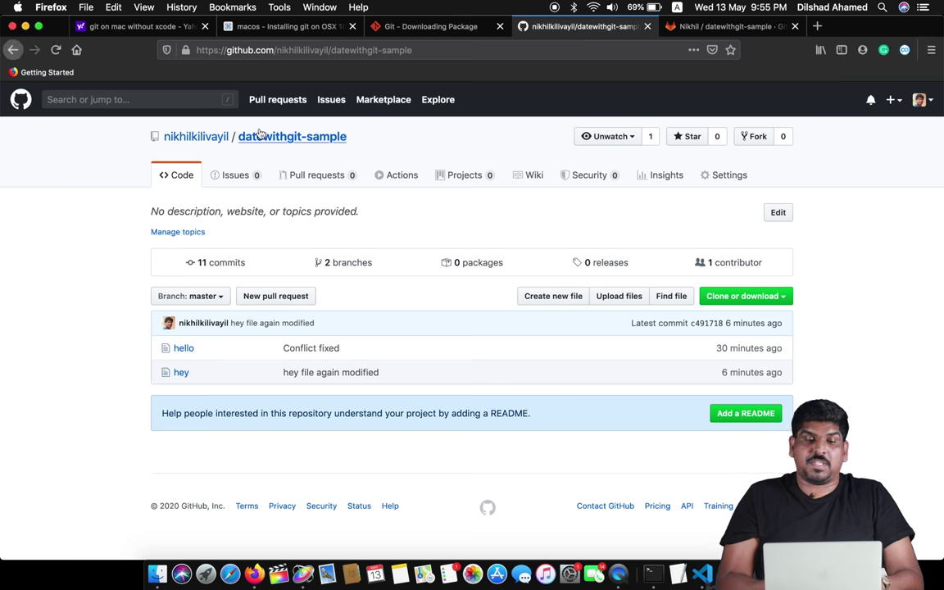
- Reload the datewithgit-sample page to check the new commit count, then return to Terminal
click(264, 141)
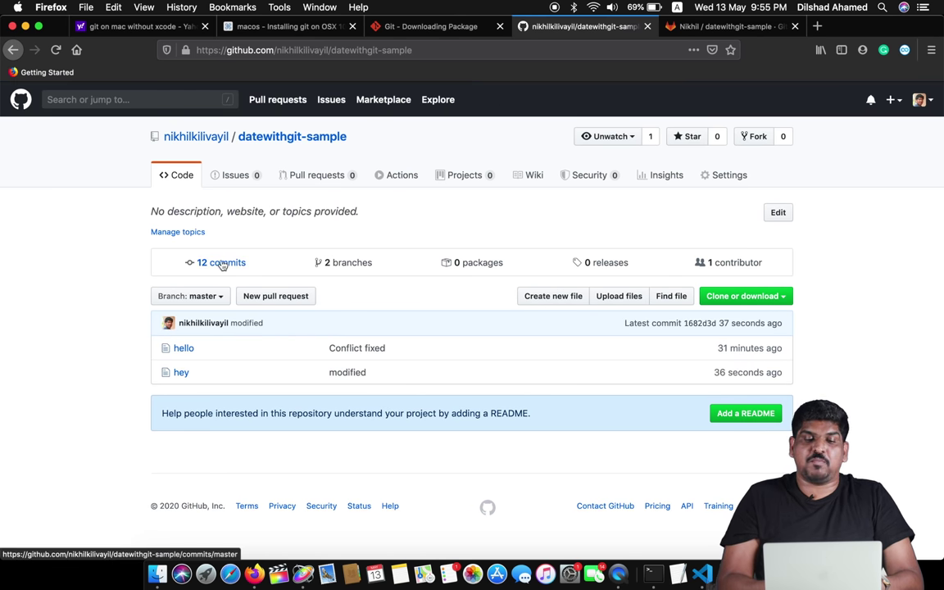
key(super+Tab)
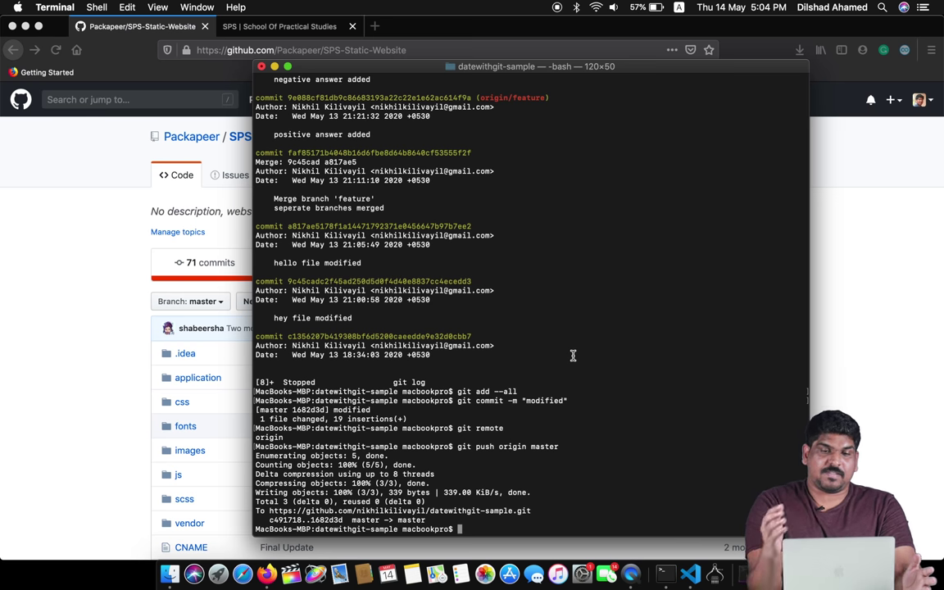
- Bring the browser's SPS-Static-Website repository page in front of Terminal
click(864, 266)
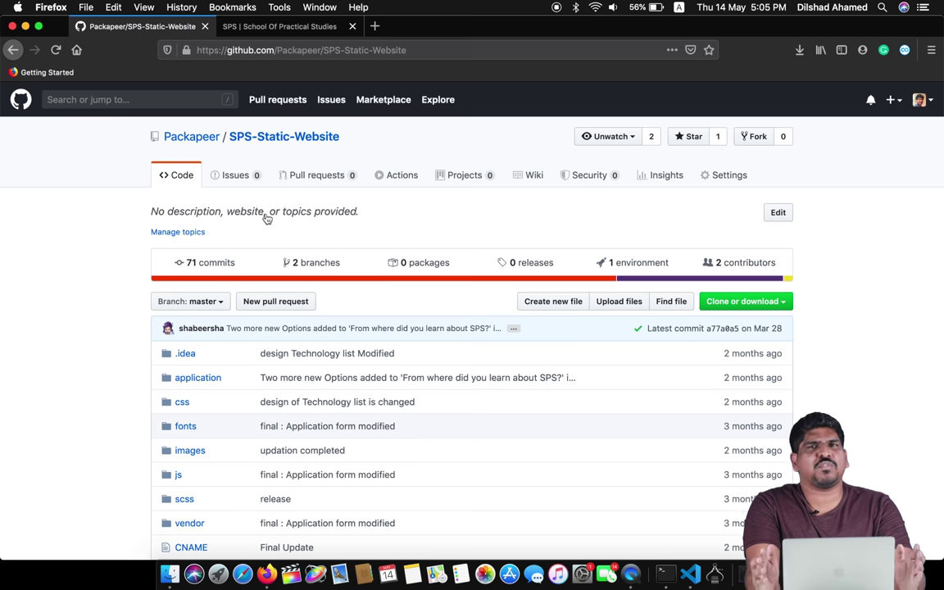
- Open the SPS-Static-Website repository Settings and scroll through the page
click(729, 177)
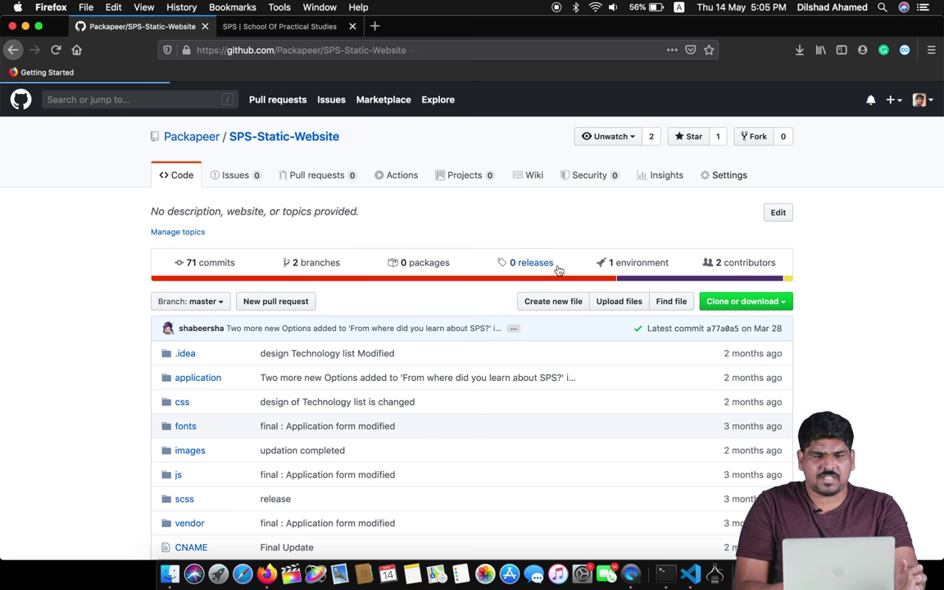
scroll(608, 355, down, 20)
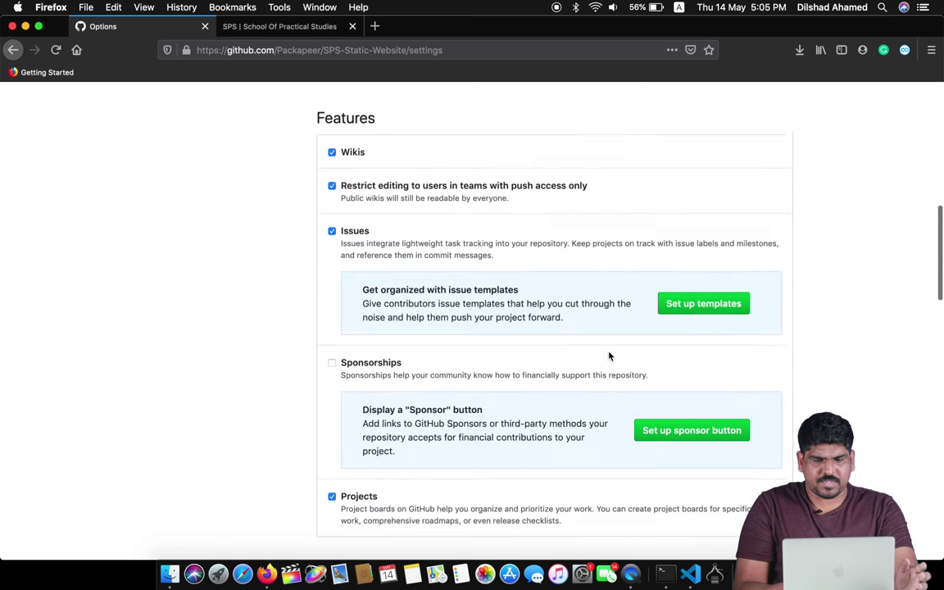
scroll(609, 356, down, 3)
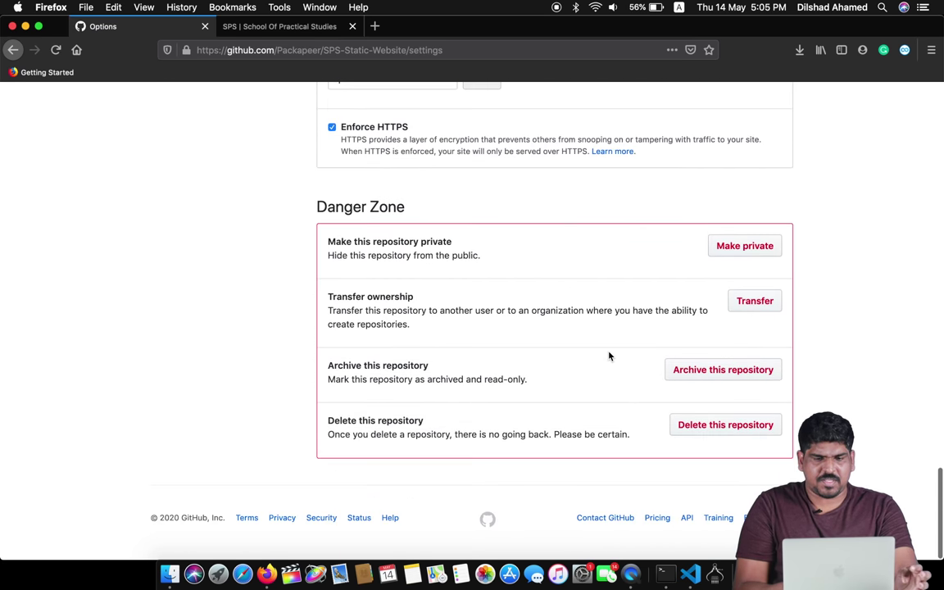
scroll(609, 355, up, 5)
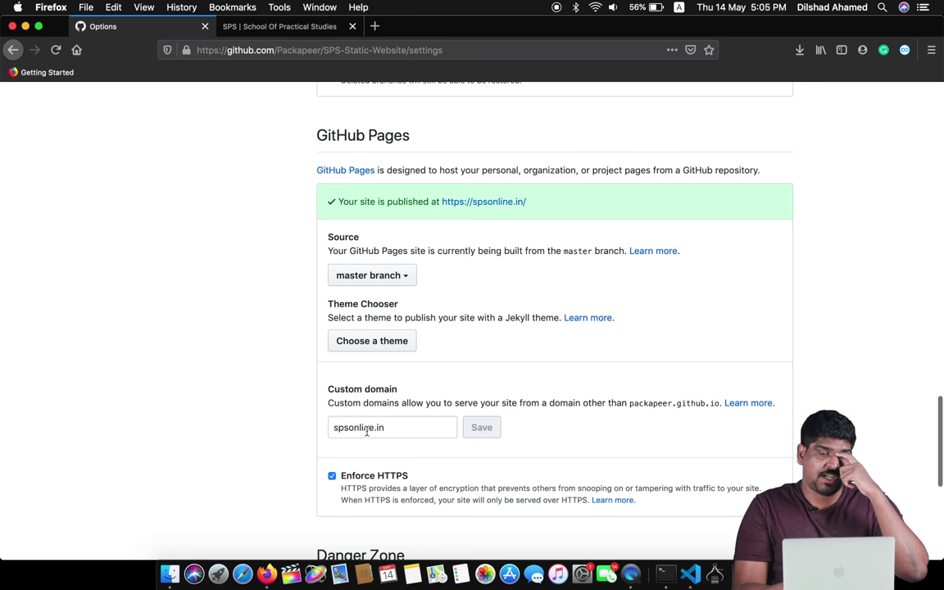
scroll(609, 310, up, 2)
scroll(609, 311, up, 20)
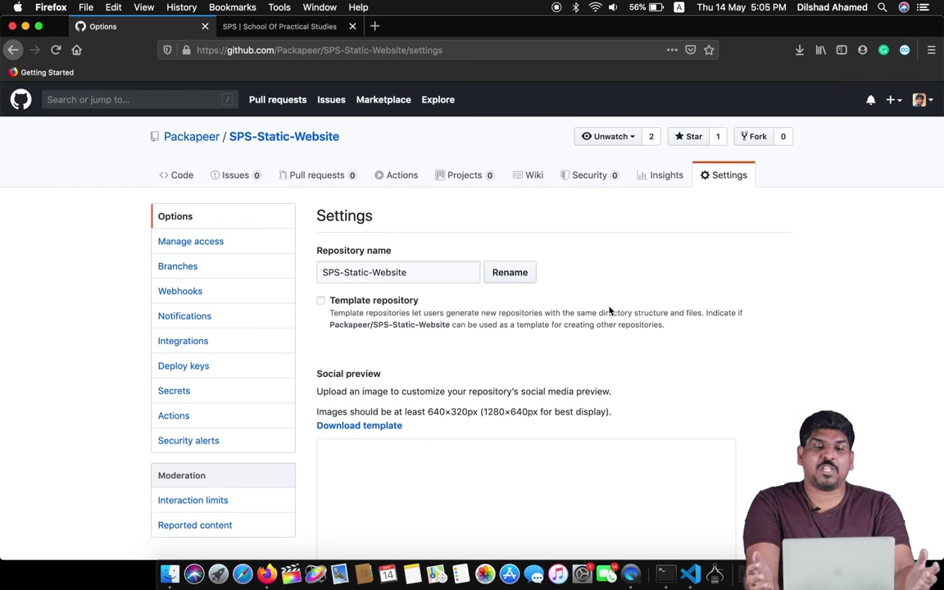
- Dismiss the create-new list unused and return to the repository's Code page
mouse_move(184, 136)
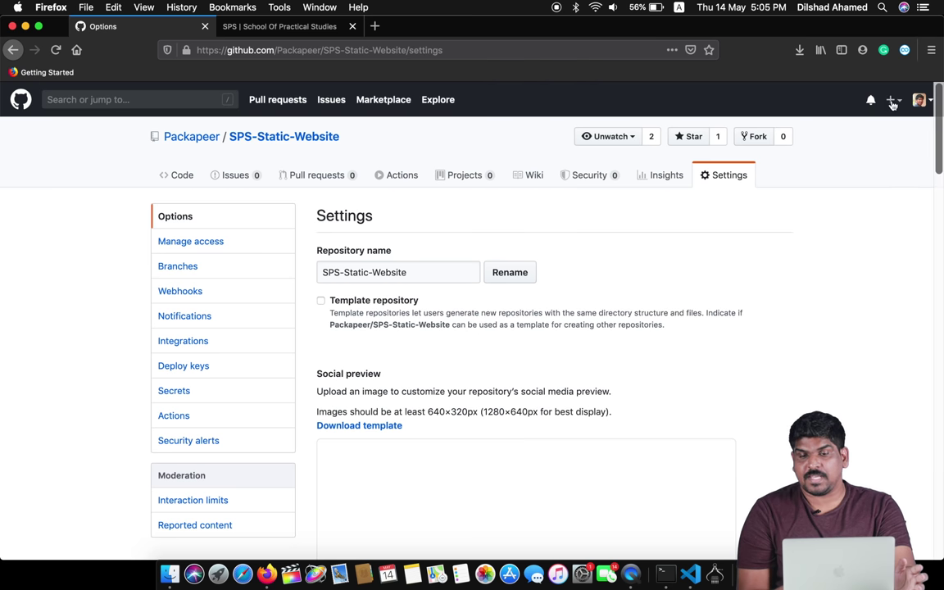
click(891, 100)
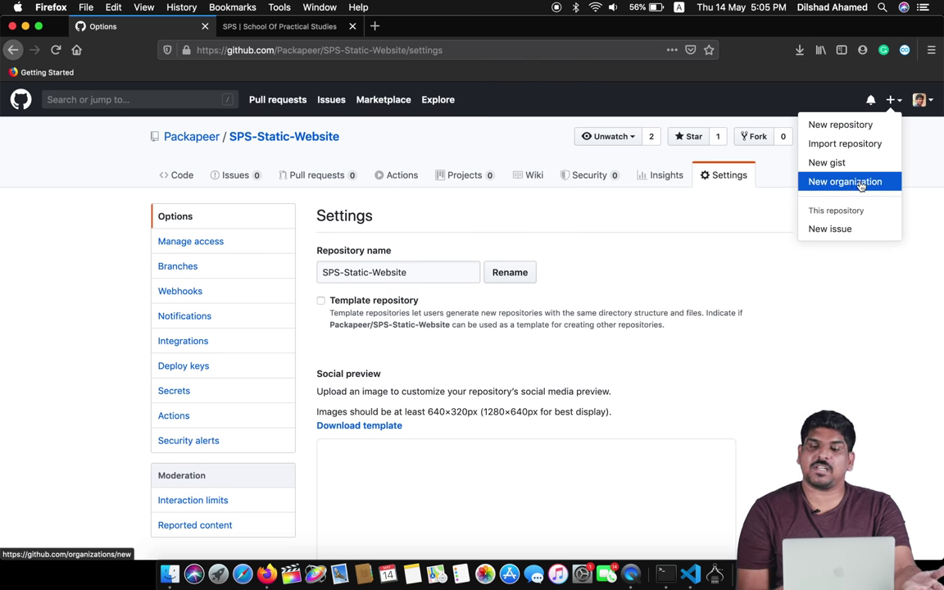
click(757, 286)
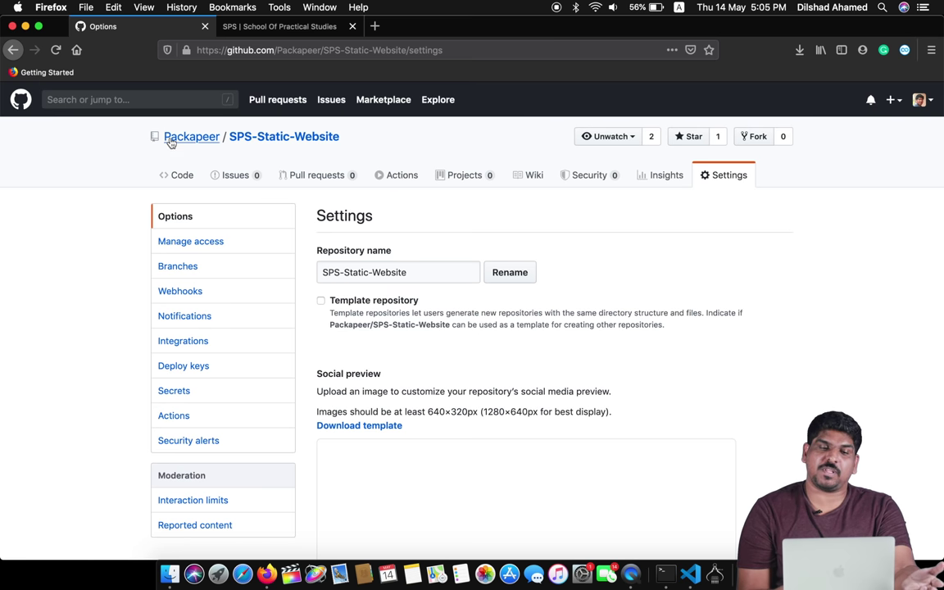
mouse_move(179, 141)
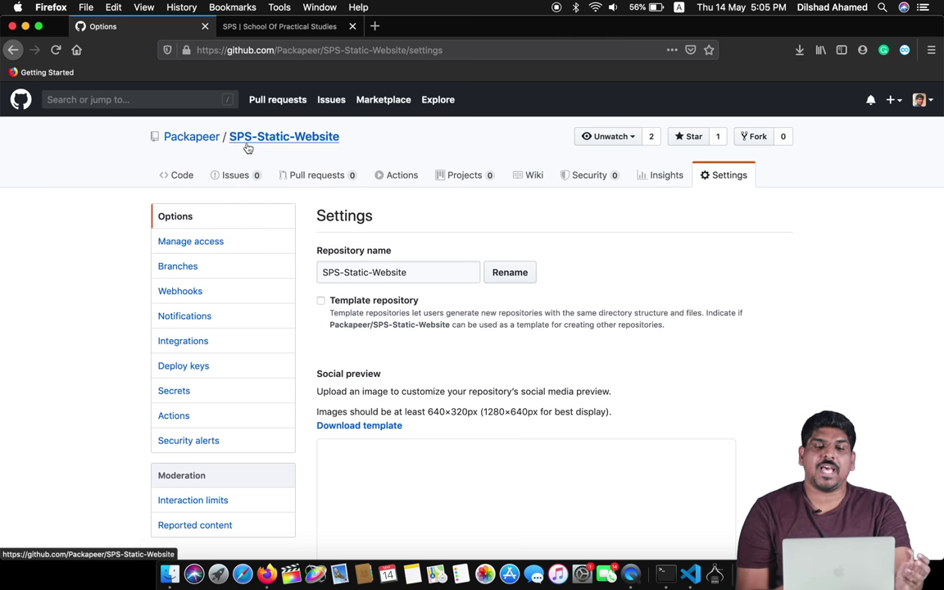
click(298, 138)
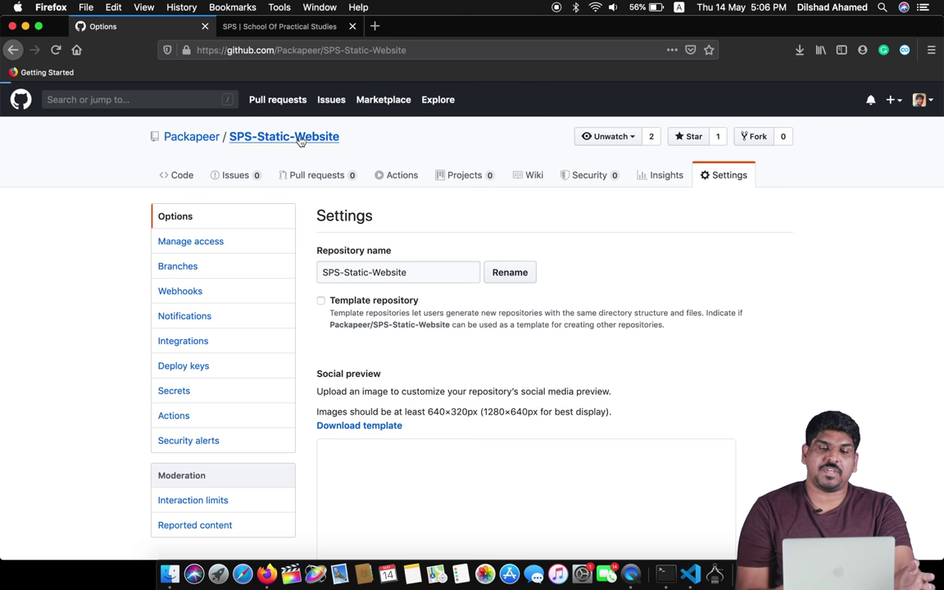
- Browse the spsonline.in site in its own tab, then return to the GitHub repository tab
click(285, 31)
scroll(539, 181, up, 20)
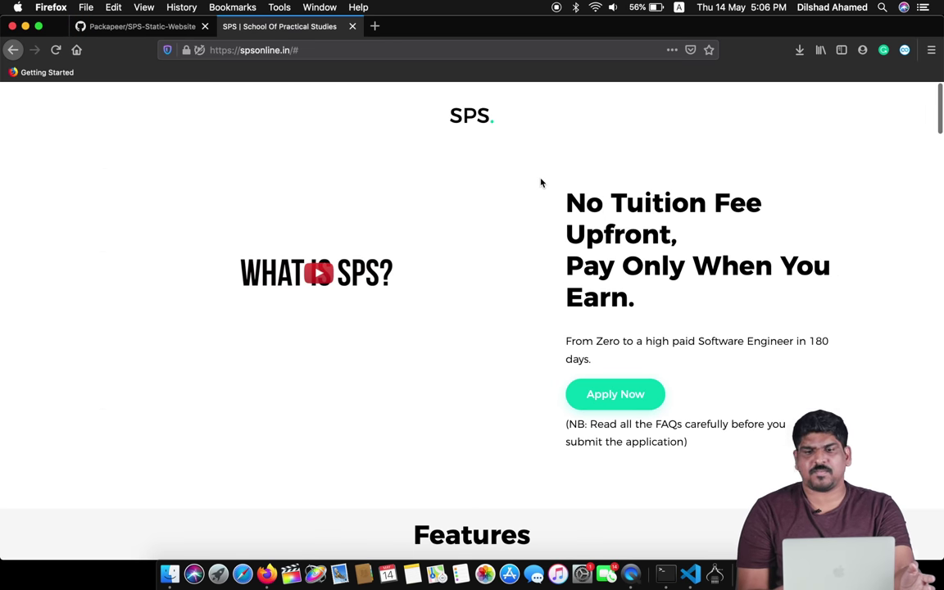
scroll(541, 182, down, 10)
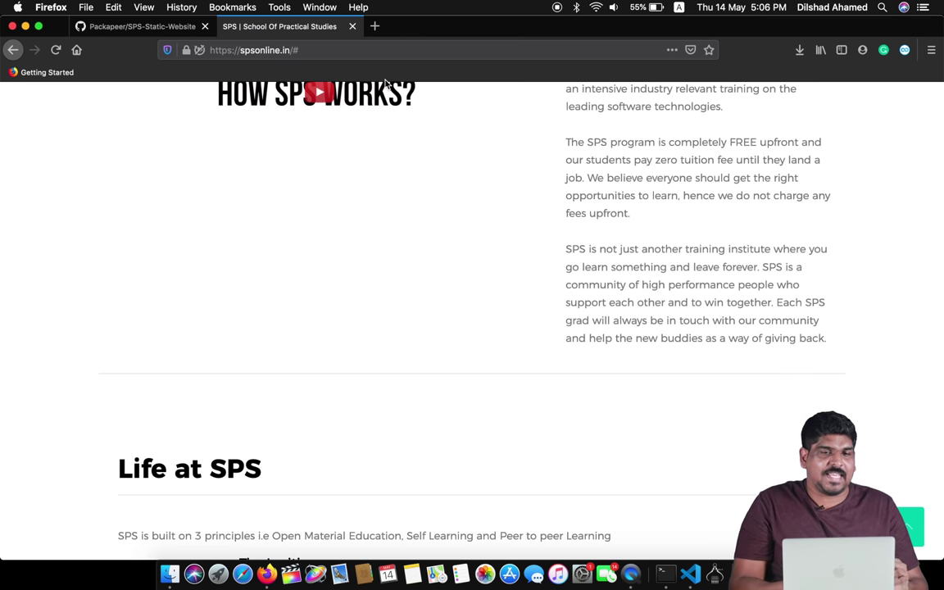
click(108, 22)
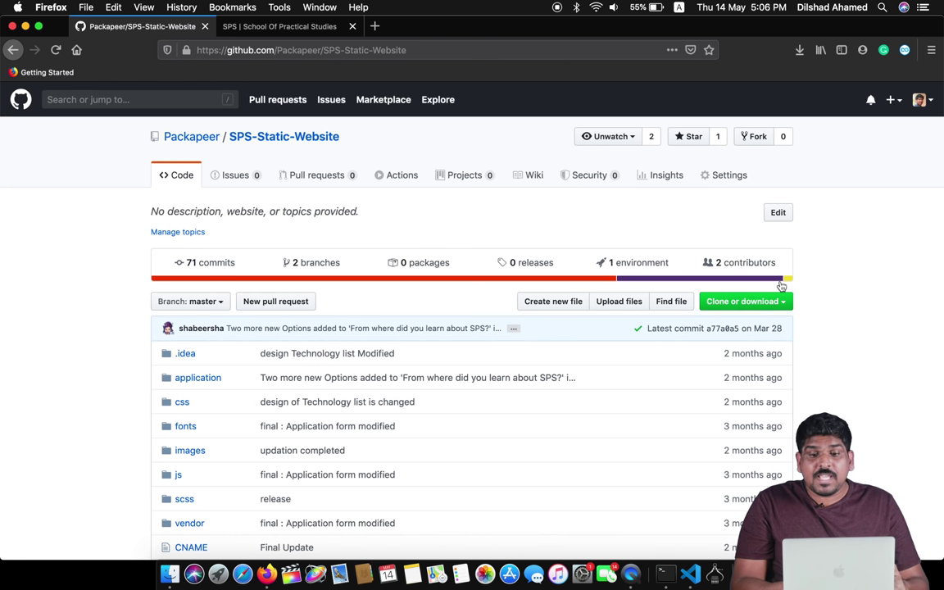
- Scroll the 71-commit master history back to the Feb 19, 2020 commits, then return to the code page
scroll(729, 362, down, 4)
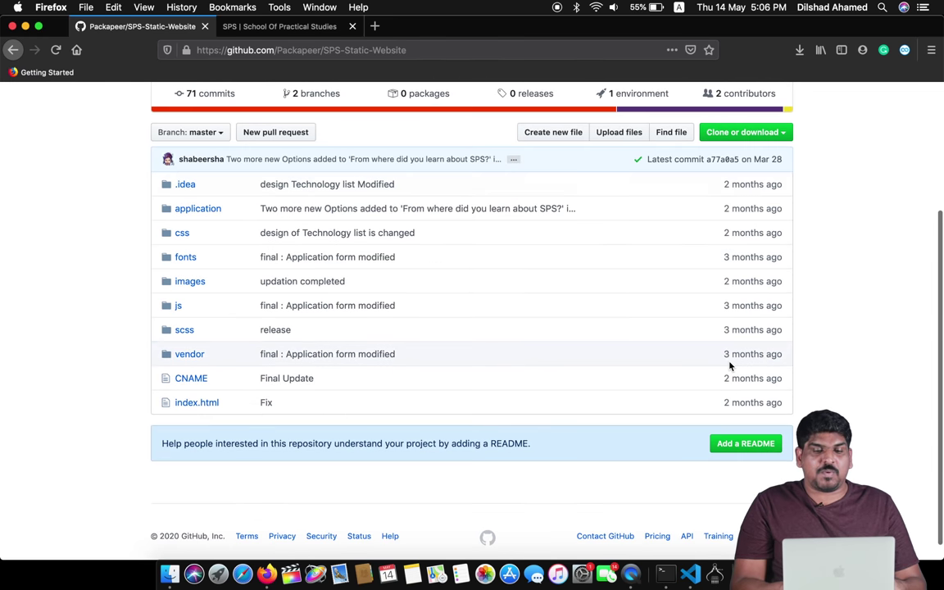
scroll(729, 364, up, 2)
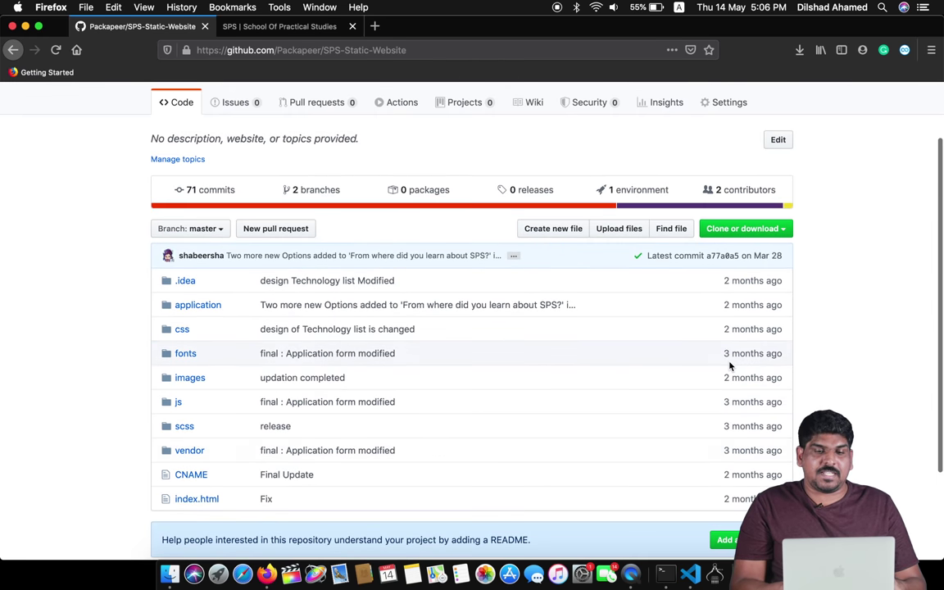
click(196, 189)
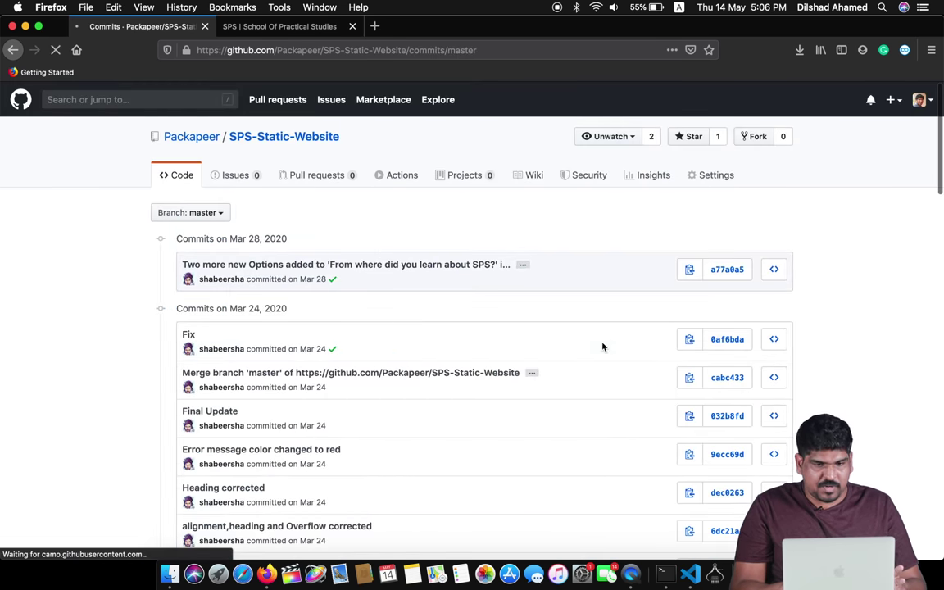
scroll(602, 347, down, 5)
scroll(603, 344, up, 5)
scroll(269, 342, down, 20)
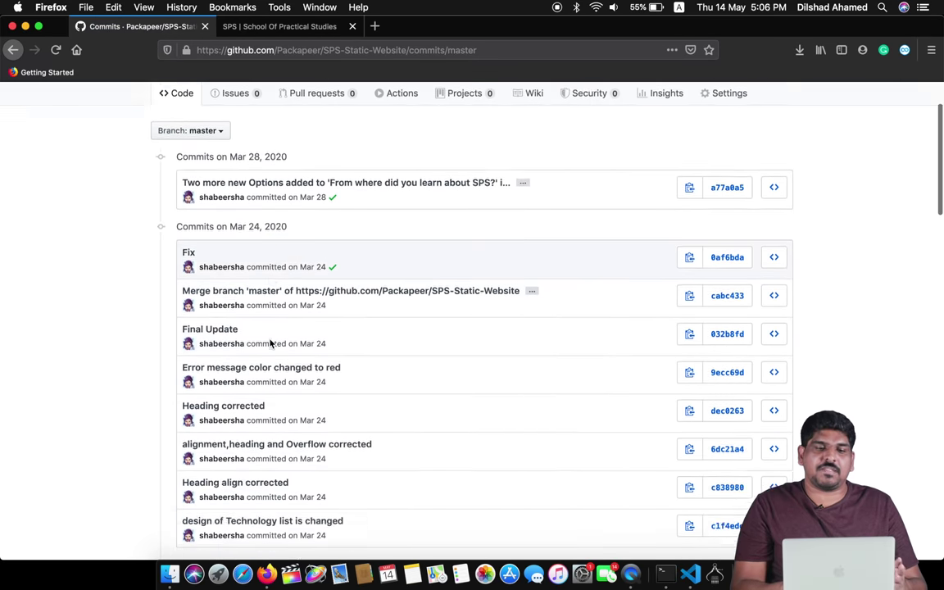
scroll(269, 342, down, 5)
scroll(269, 342, up, 20)
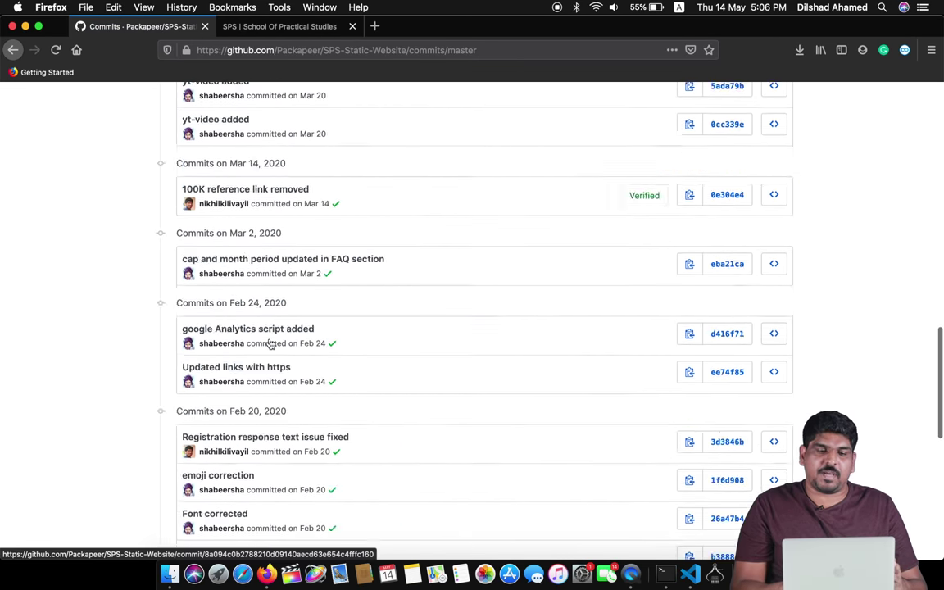
scroll(271, 344, down, 6)
scroll(271, 345, down, 20)
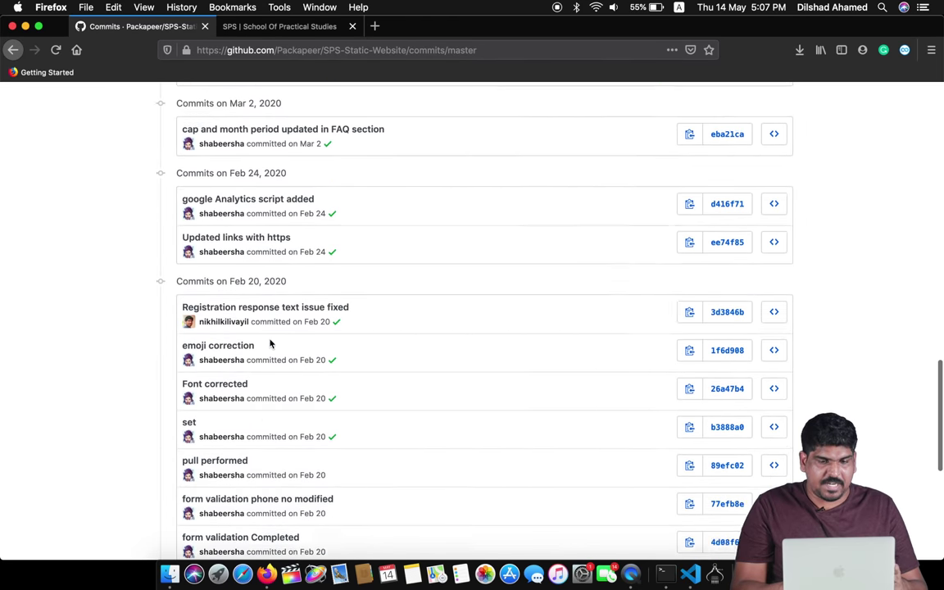
scroll(271, 254, up, 1)
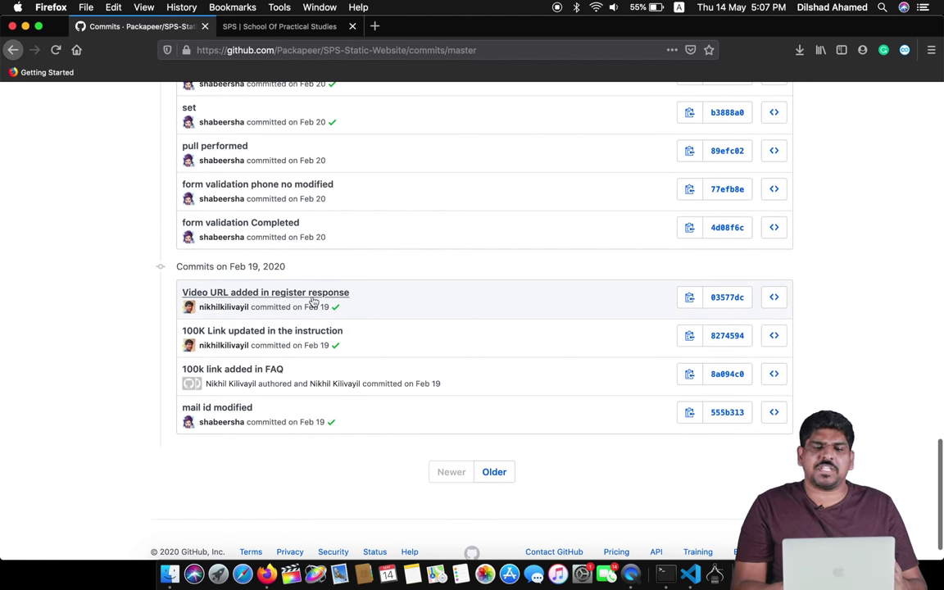
scroll(328, 312, up, 1)
scroll(356, 330, up, 15)
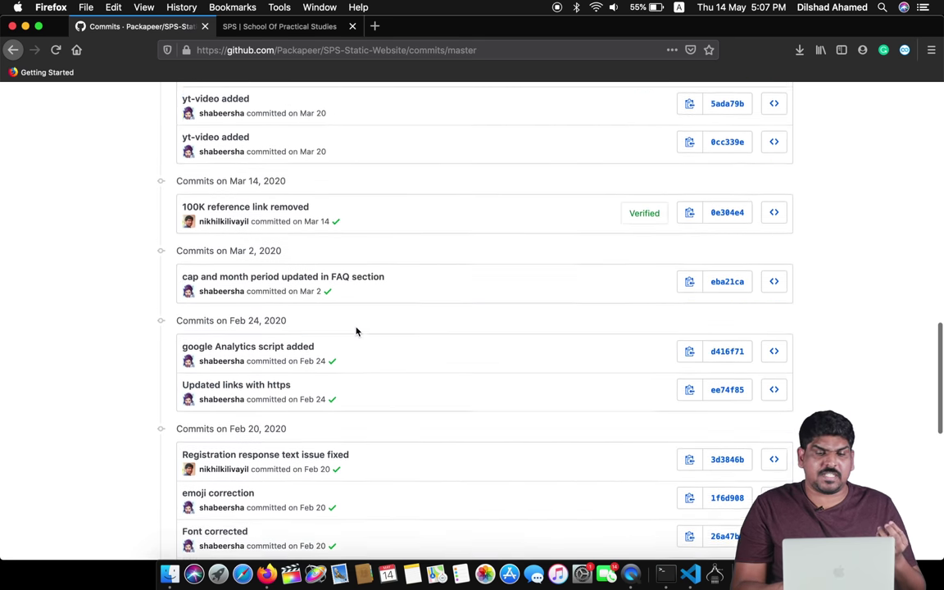
scroll(357, 331, up, 6)
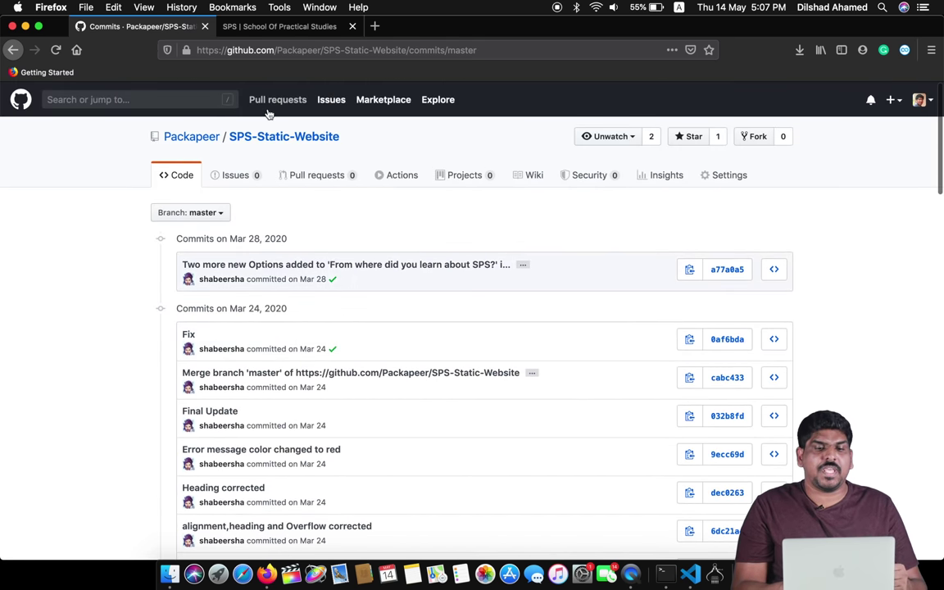
click(254, 140)
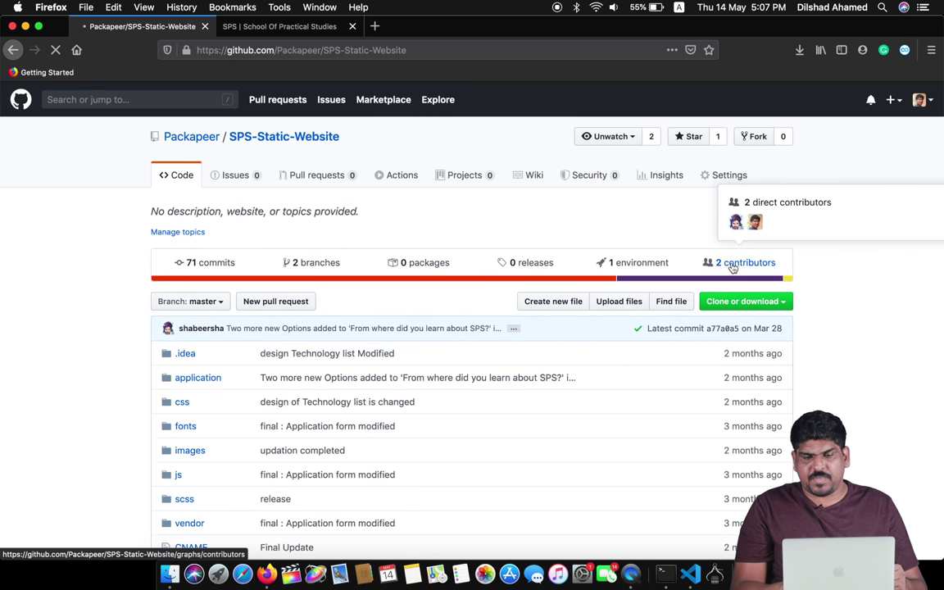
- View the contributors graph showing two contributors with 59 and 6 commits, then return to the code page
click(732, 268)
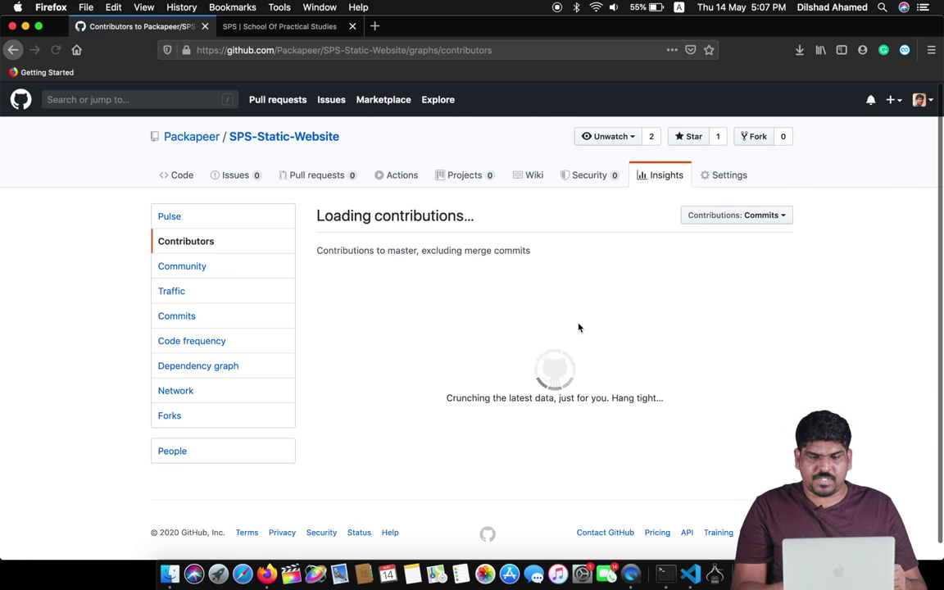
scroll(849, 375, down, 1)
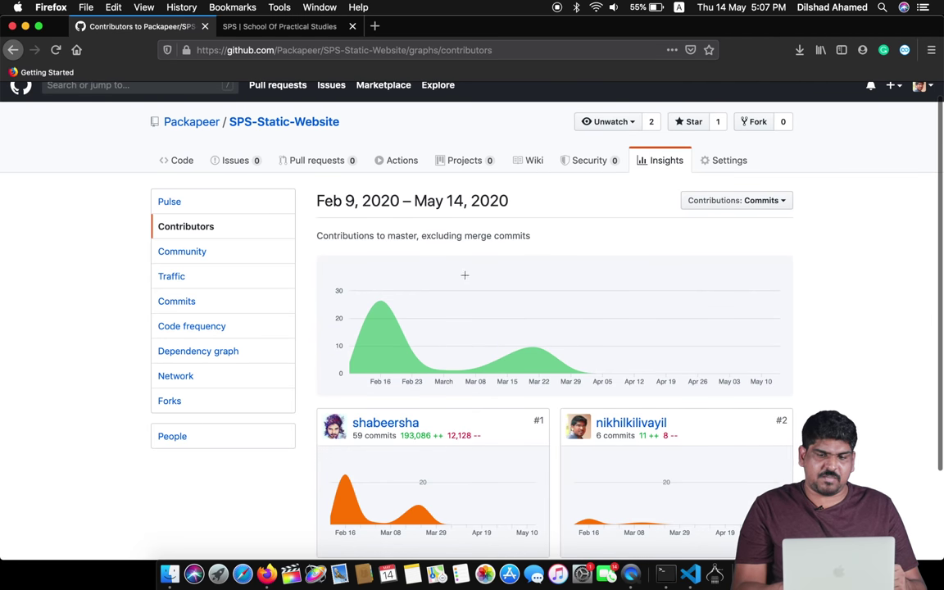
scroll(465, 276, down, 5)
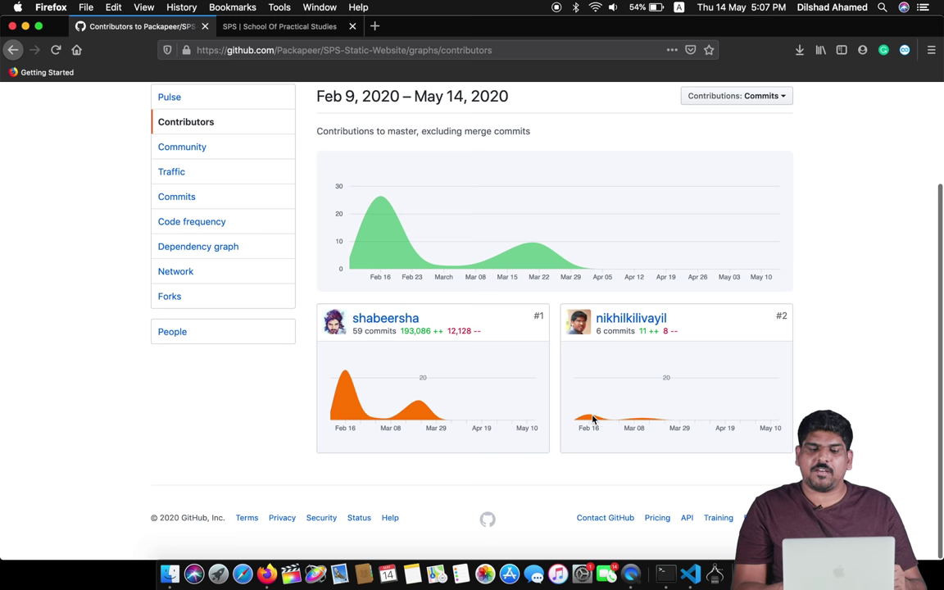
scroll(522, 267, up, 2)
scroll(522, 268, up, 3)
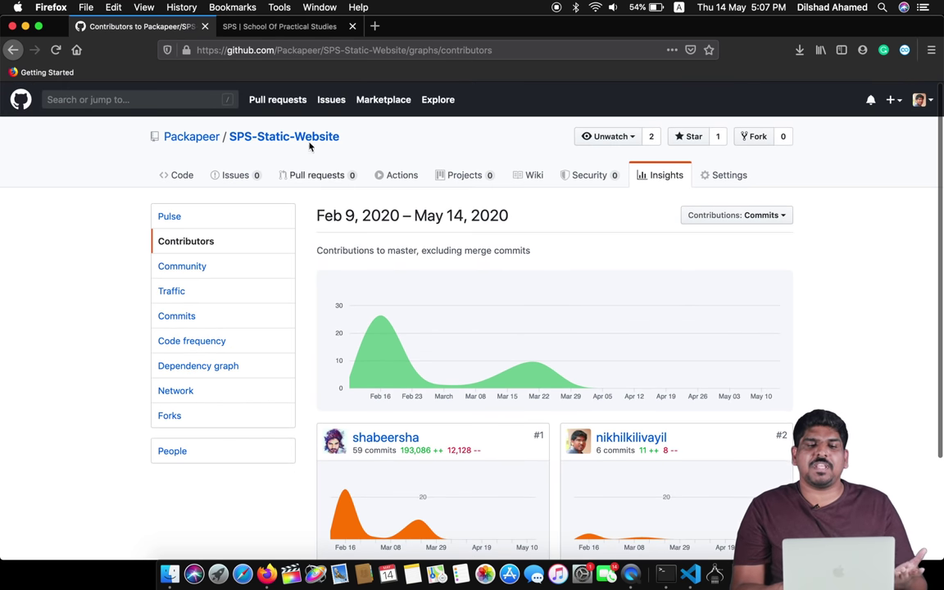
click(279, 139)
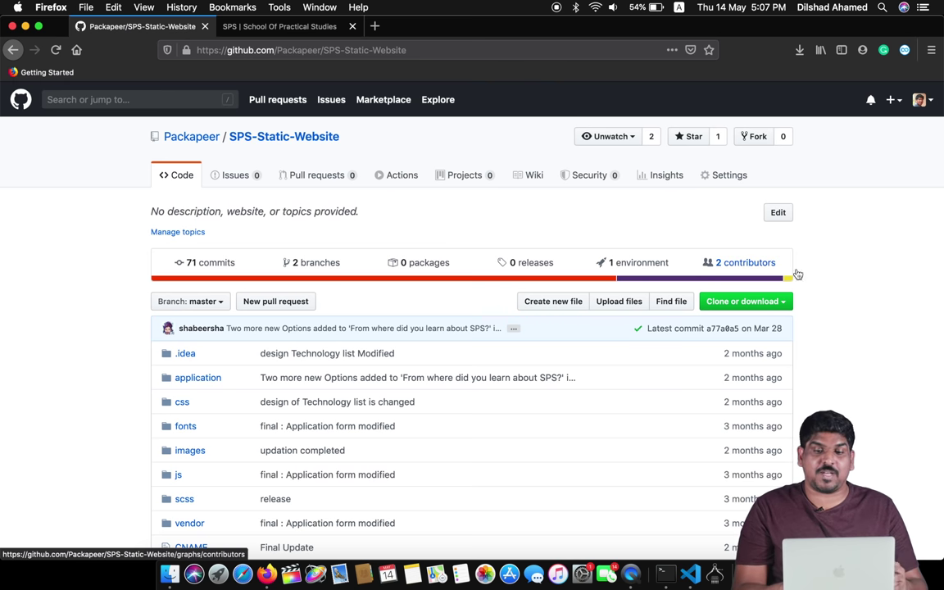
scroll(867, 312, down, 3)
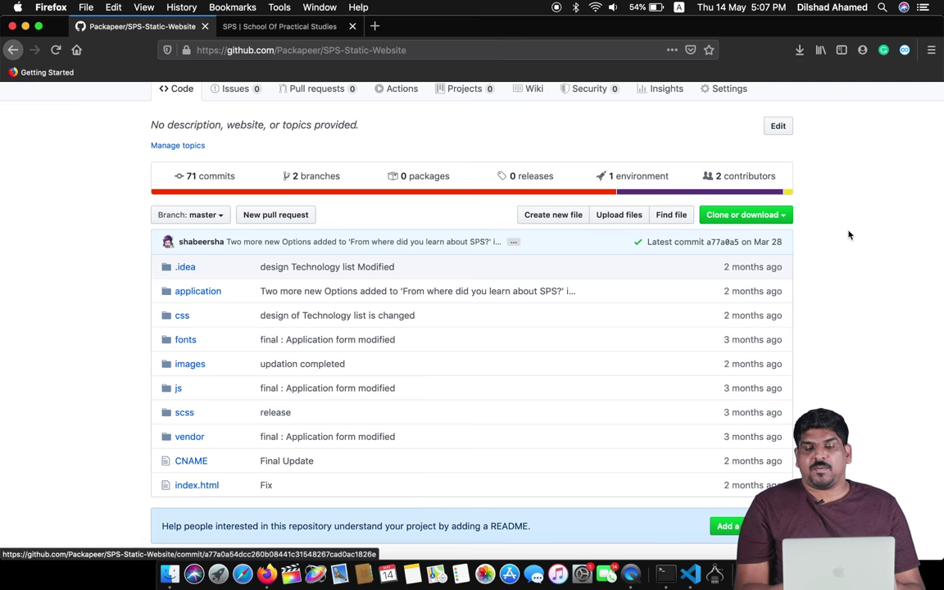
scroll(849, 234, up, 2)
scroll(849, 235, up, 2)
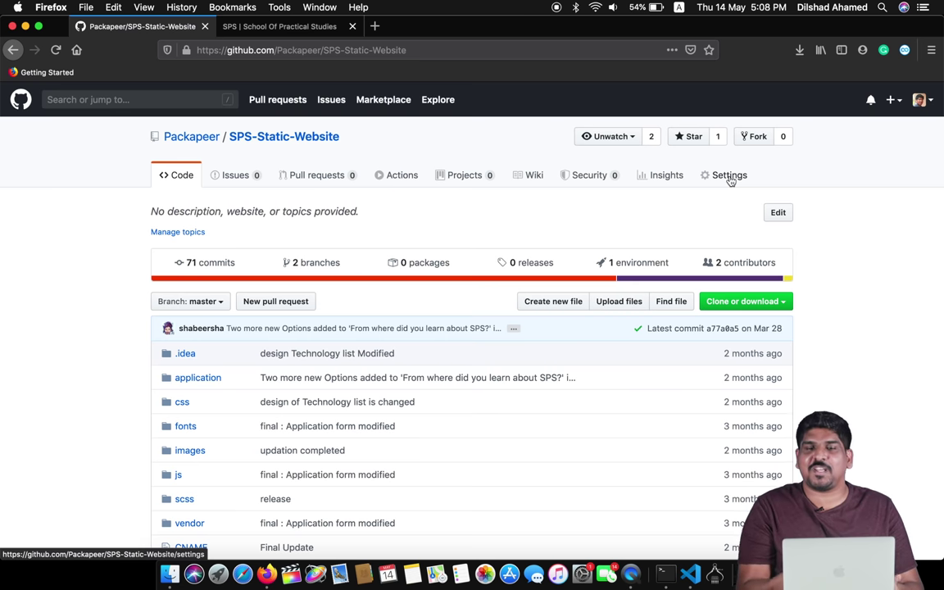
- Open the repository's Settings > Manage access, confirming with the account password
click(721, 176)
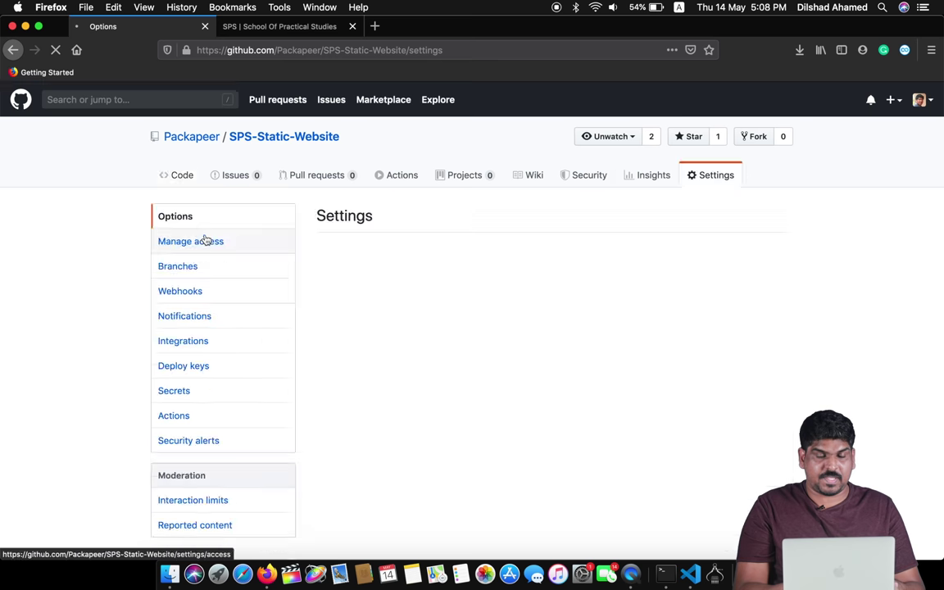
scroll(99, 293, down, 3)
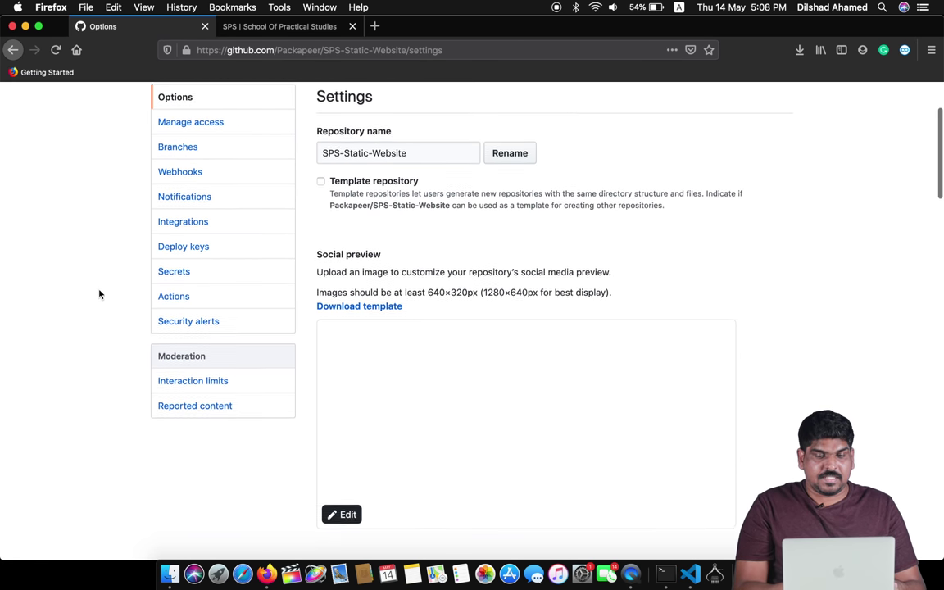
right_click(99, 293)
click(82, 219)
scroll(82, 220, up, 2)
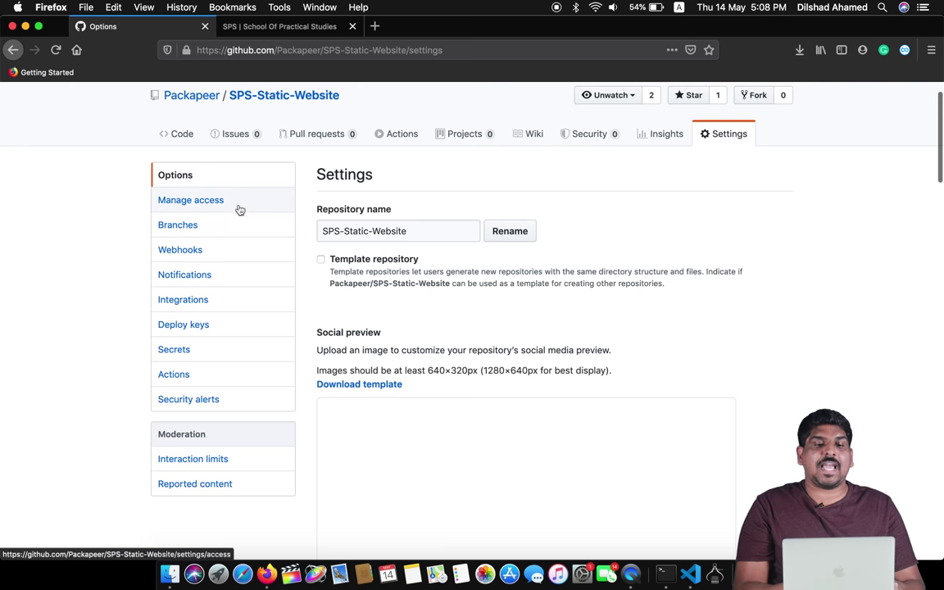
click(208, 205)
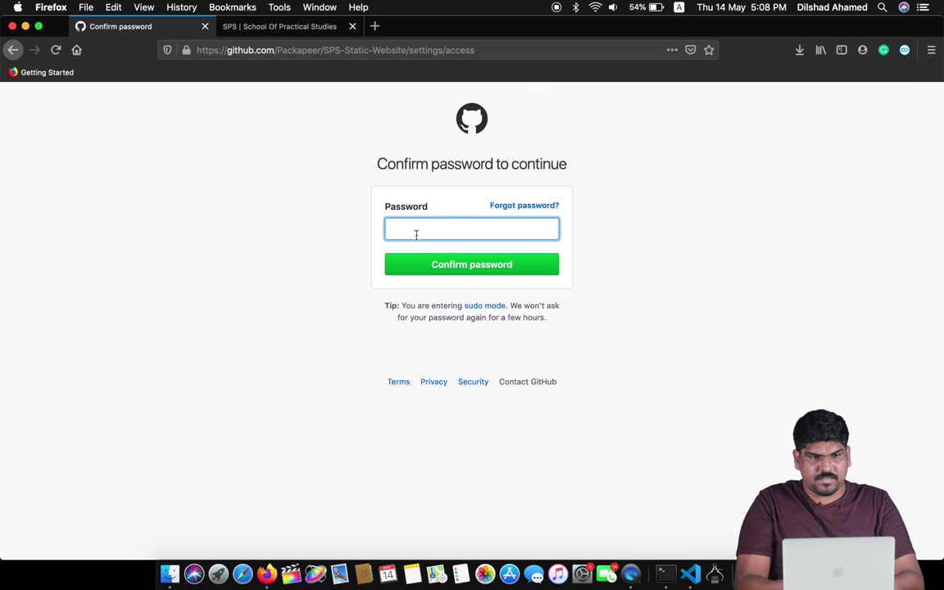
text(••••)
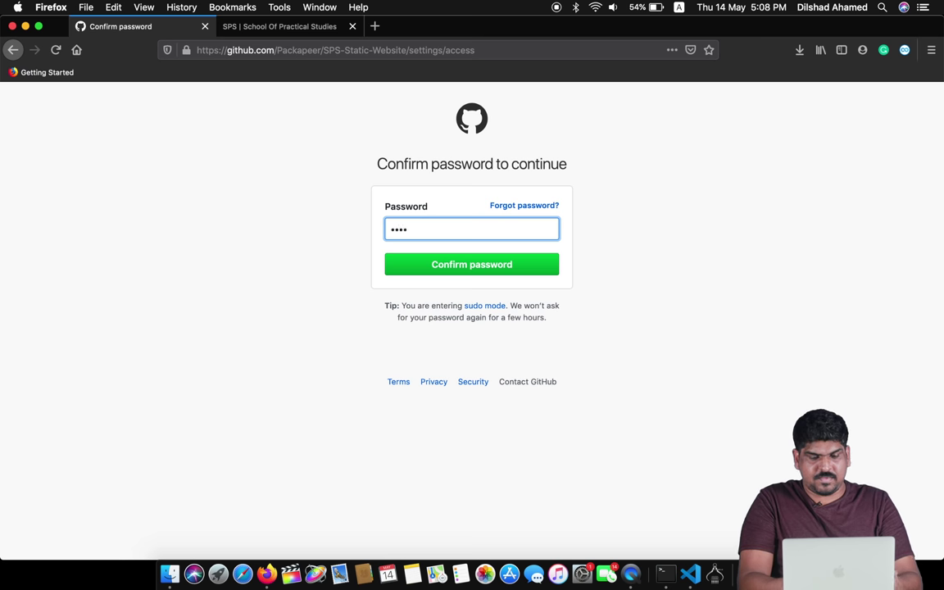
text(••••••)
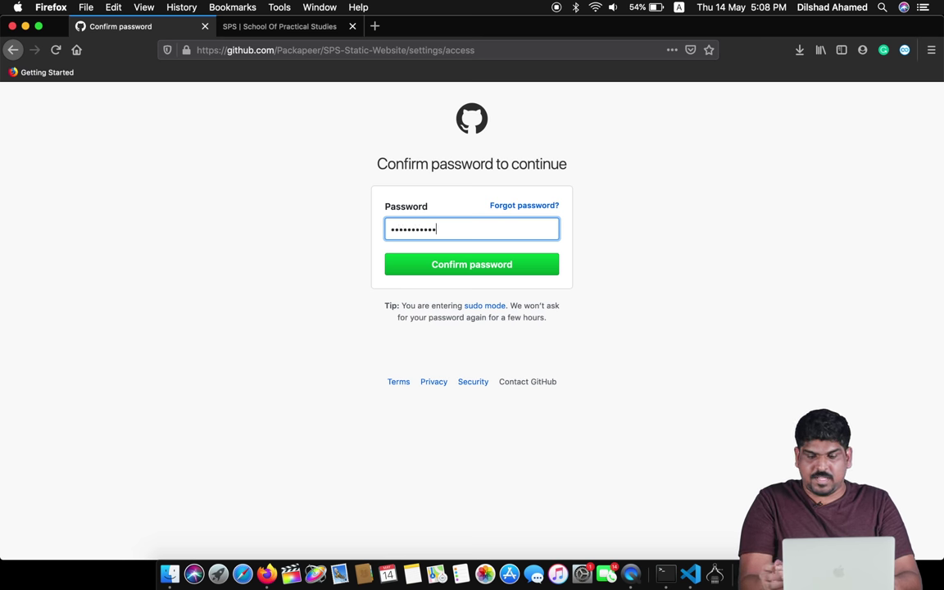
key(Return)
click(228, 175)
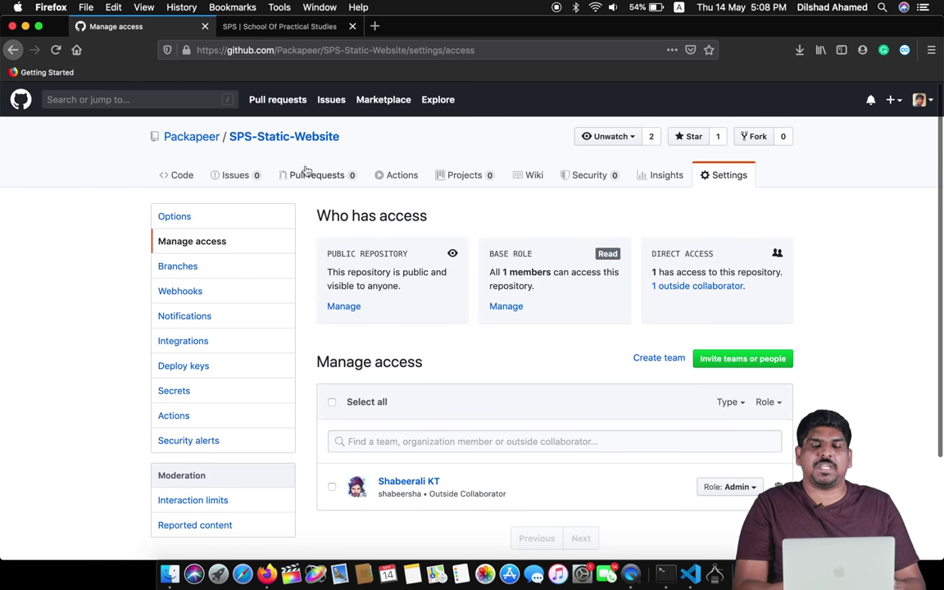
- Review the access list with one Admin outside collaborator and focus the collaborator search box
scroll(388, 247, down, 2)
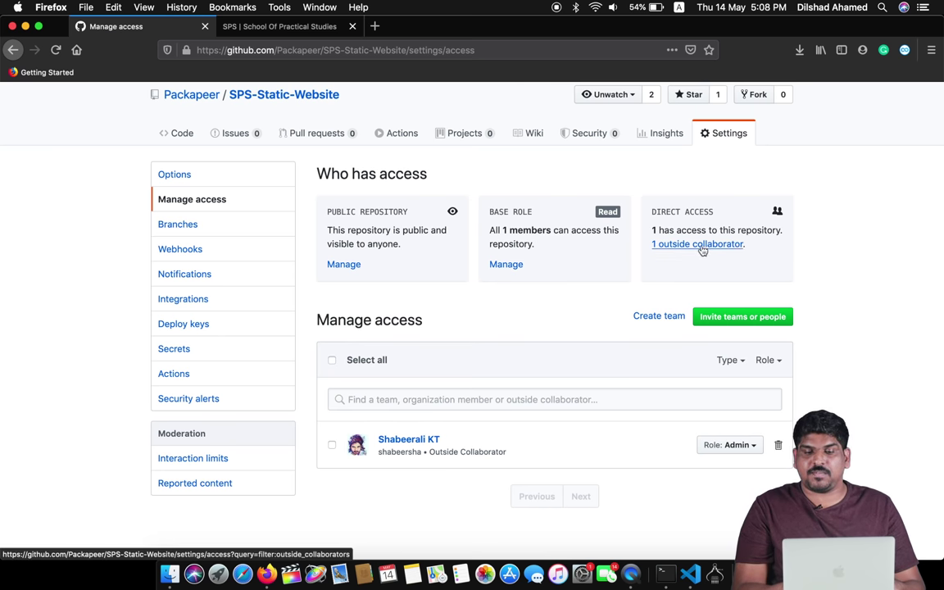
scroll(606, 297, down, 2)
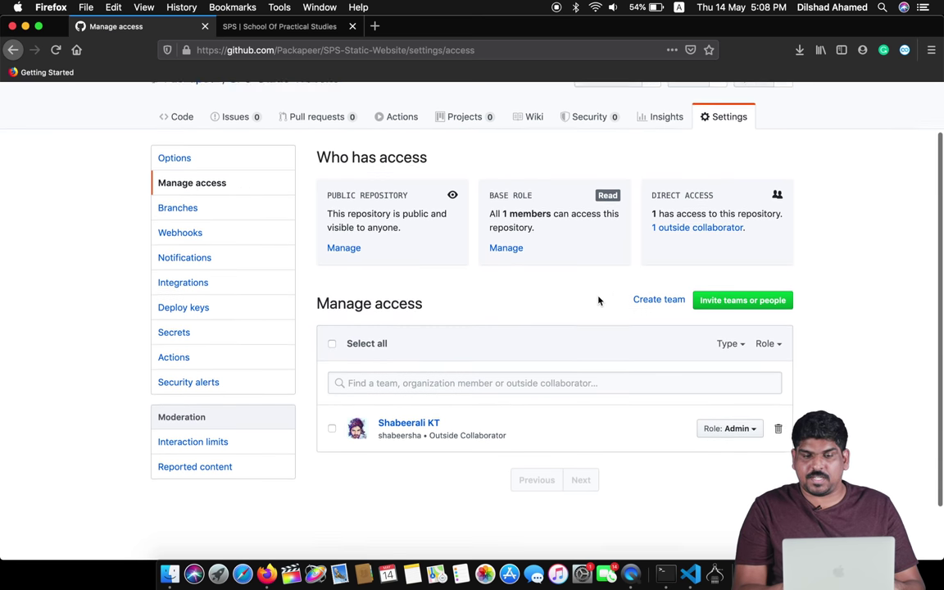
right_click(598, 301)
click(577, 274)
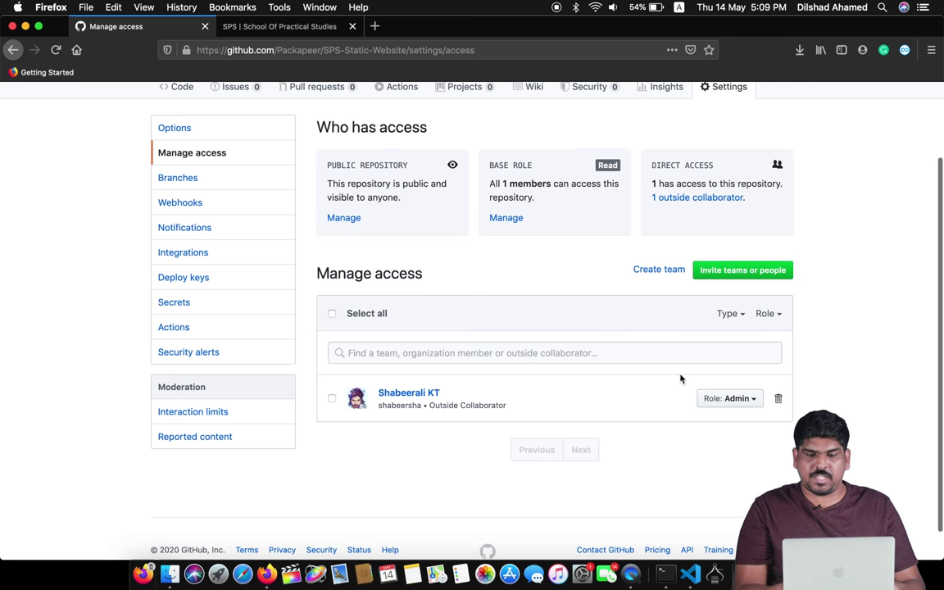
click(466, 352)
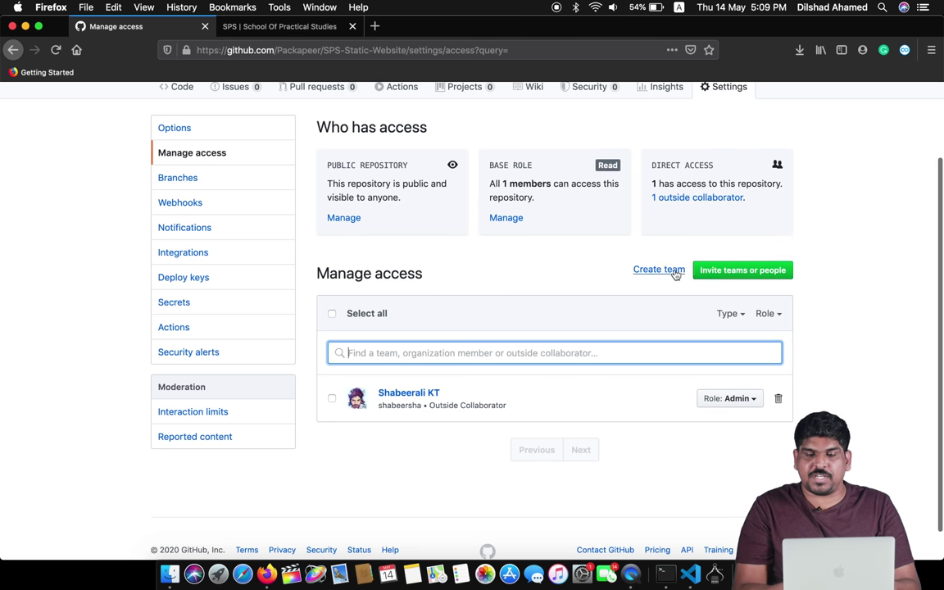
- In the invite dialog, search for the invitee's GitHub username and select the matching user
click(718, 270)
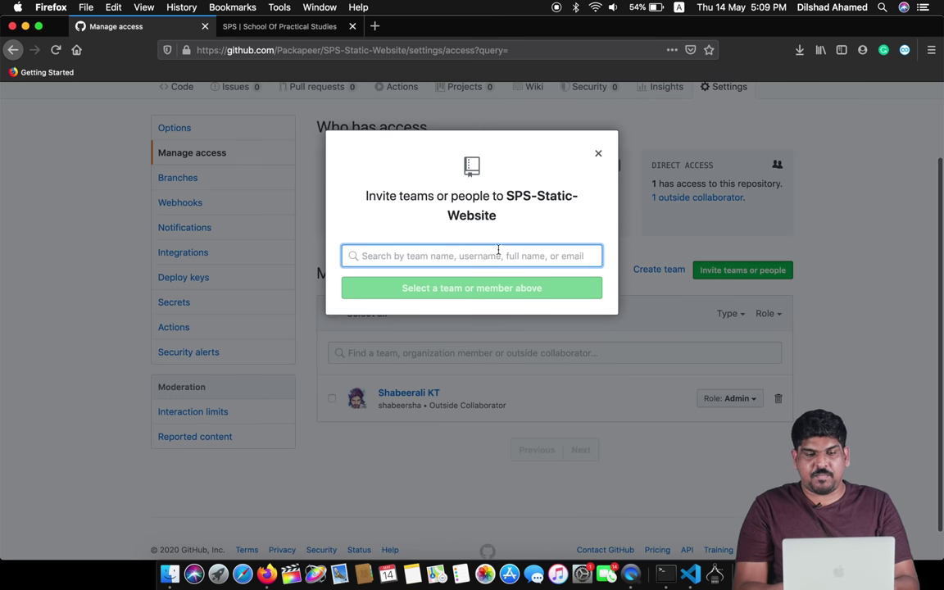
text(f)
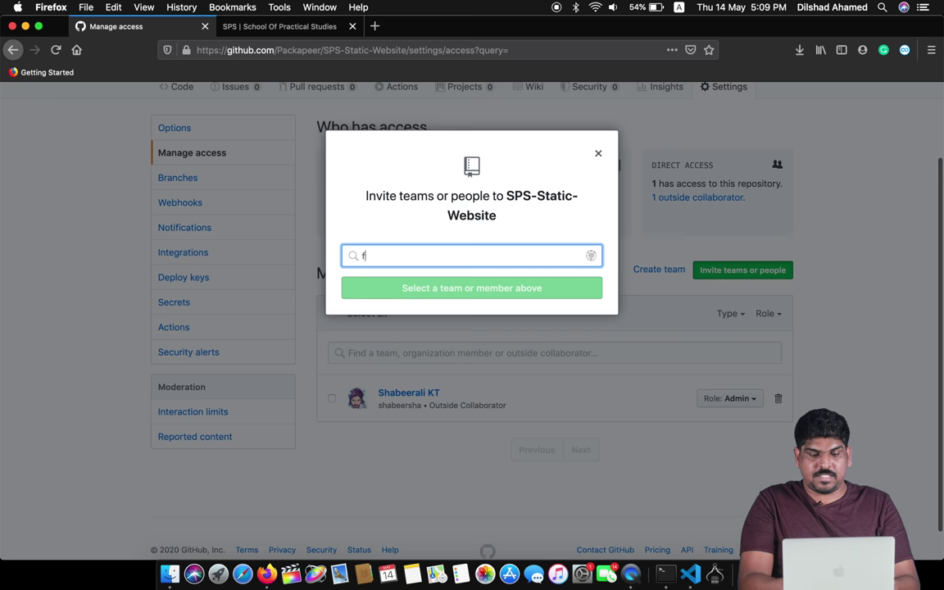
text(z)
key(BackSpace)
key(BackSpace)
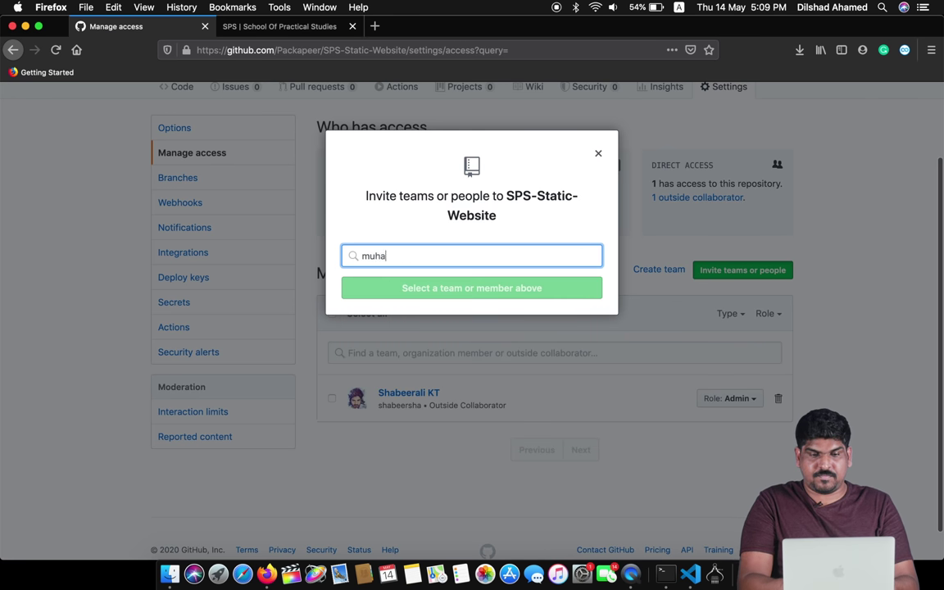
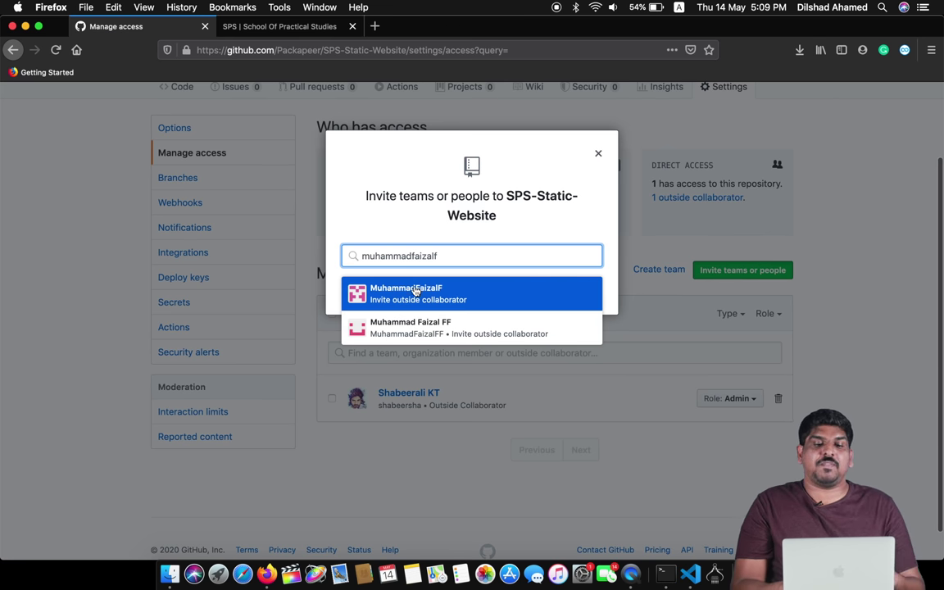
click(425, 293)
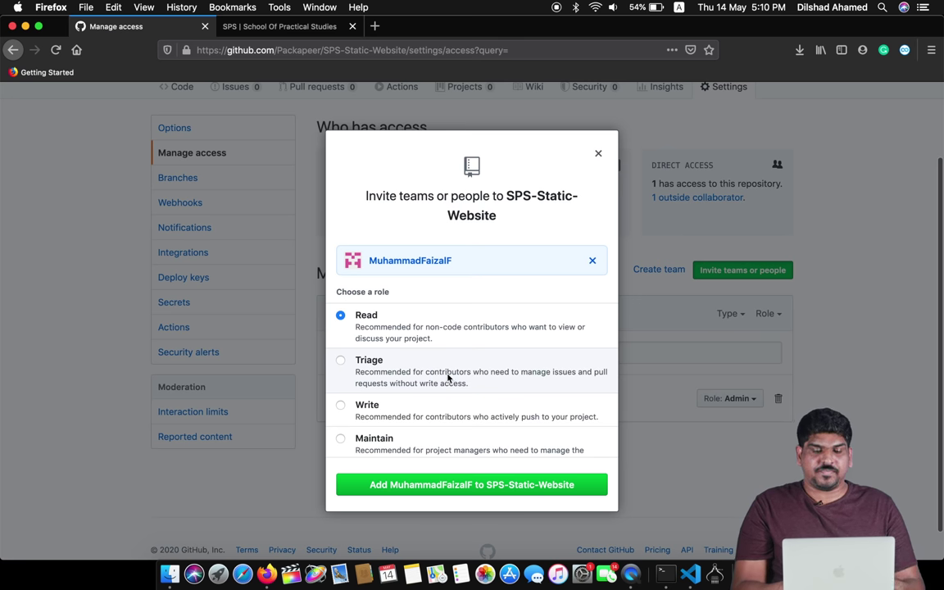
- Assign the invitee the Write role and send the SPS-Static-Website invitation
scroll(430, 379, down, 3)
scroll(410, 354, up, 2)
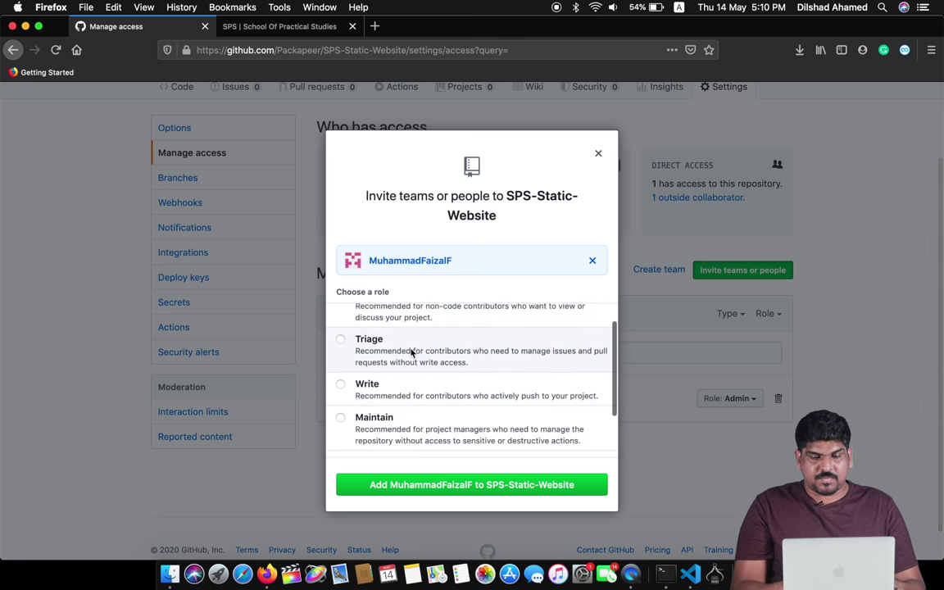
scroll(410, 354, down, 2)
click(436, 349)
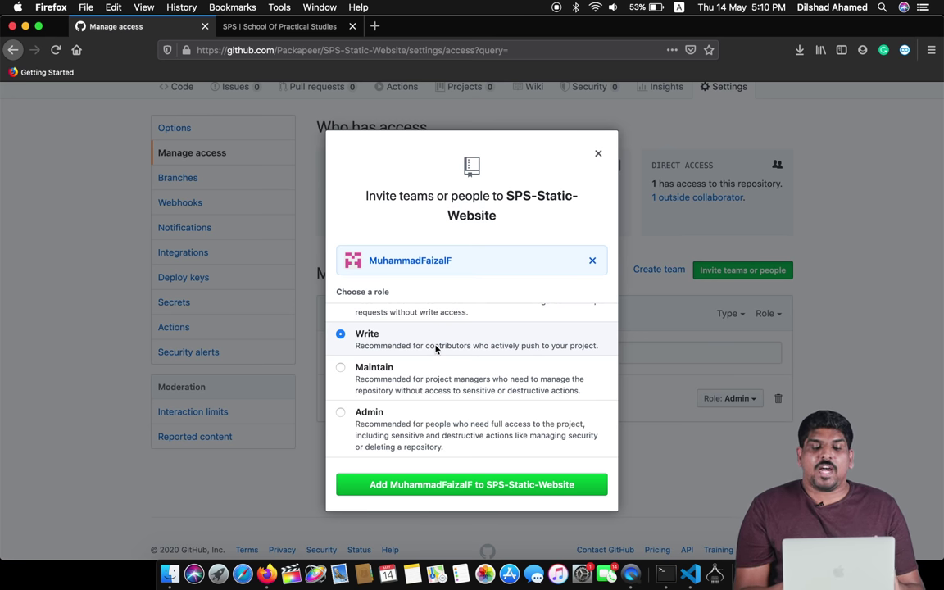
scroll(436, 349, up, 4)
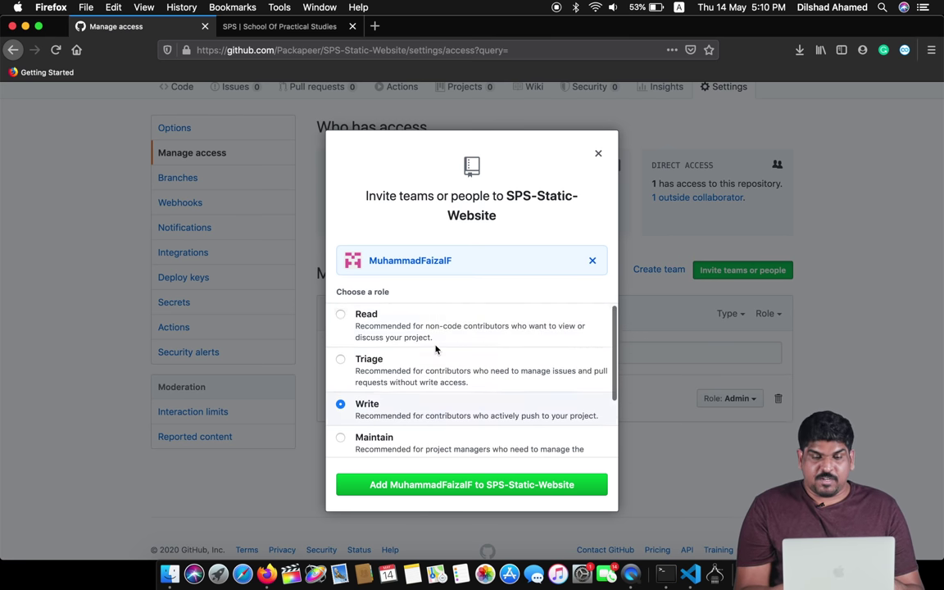
scroll(436, 349, down, 3)
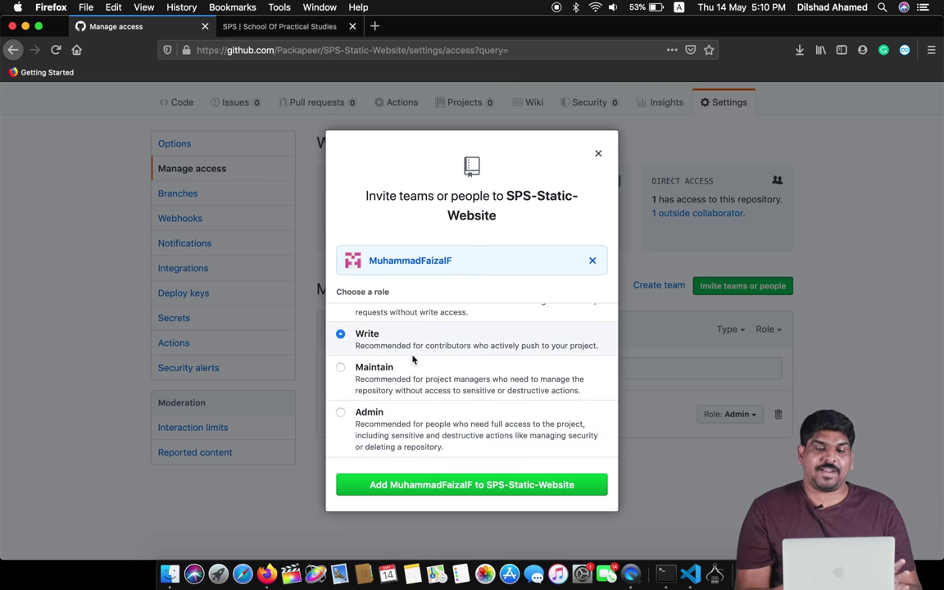
click(463, 485)
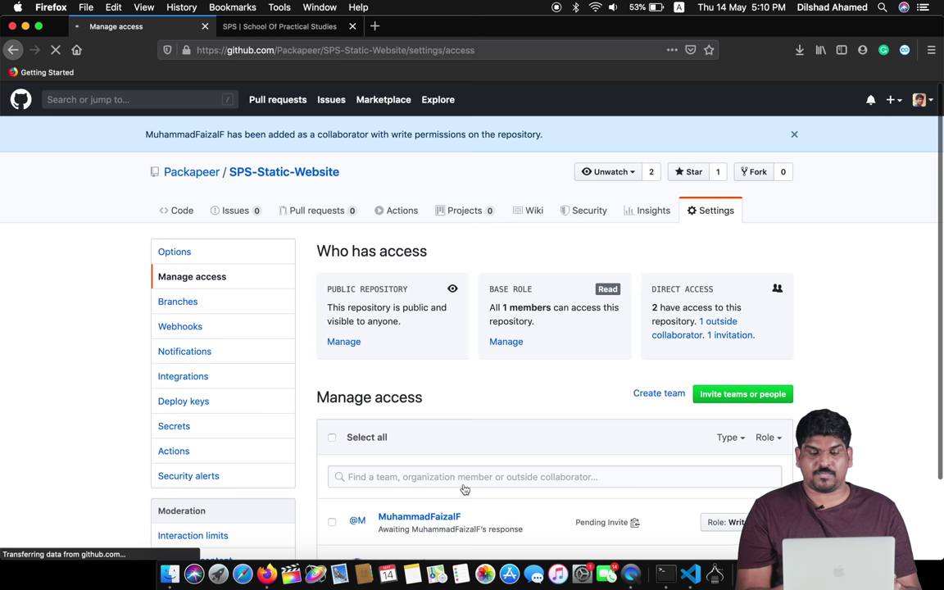
scroll(635, 319, down, 5)
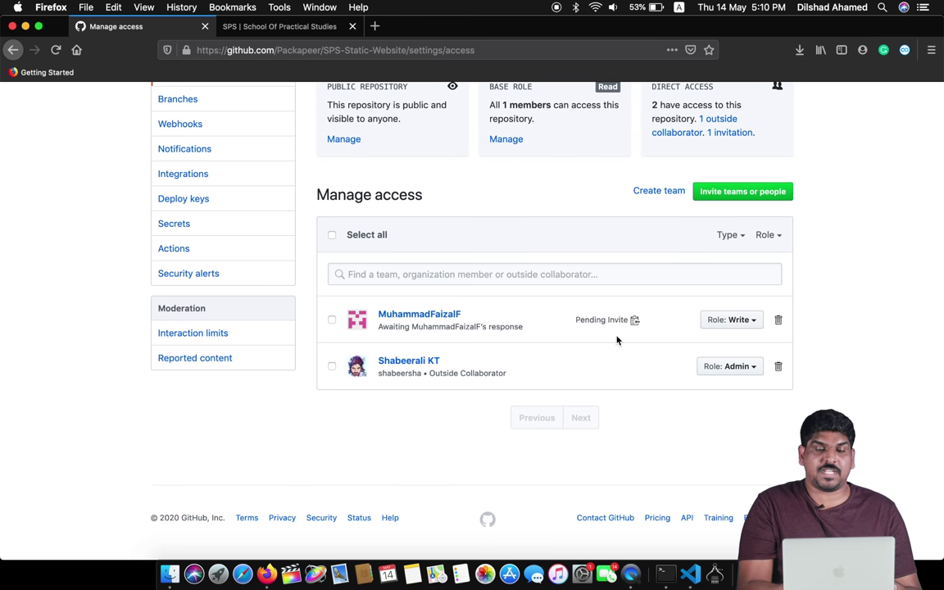
key(ctrl+Up)
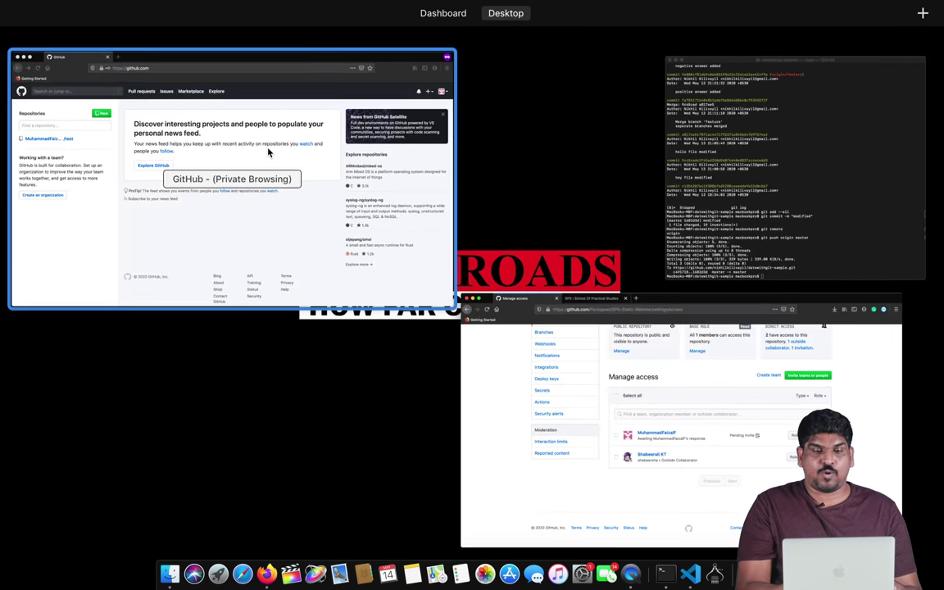
- In the private window, open Packapeer/SPS-Static-Website and dismiss the Publish your packages notice
click(261, 147)
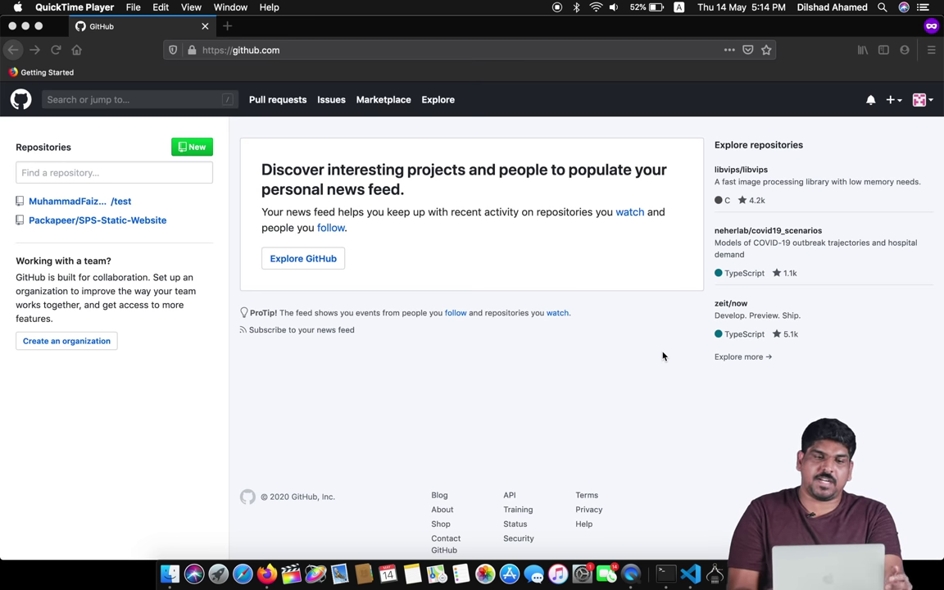
click(67, 212)
click(86, 221)
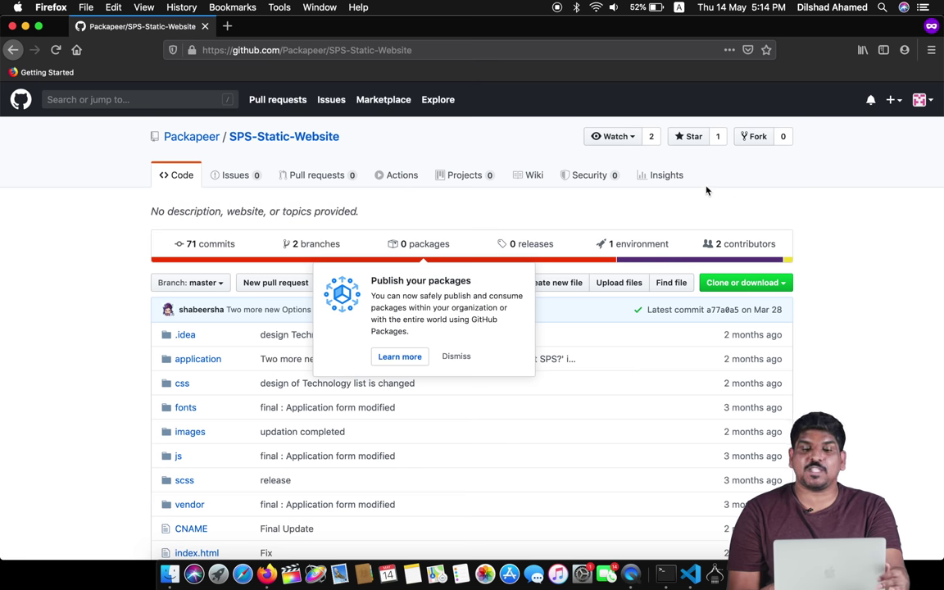
click(457, 356)
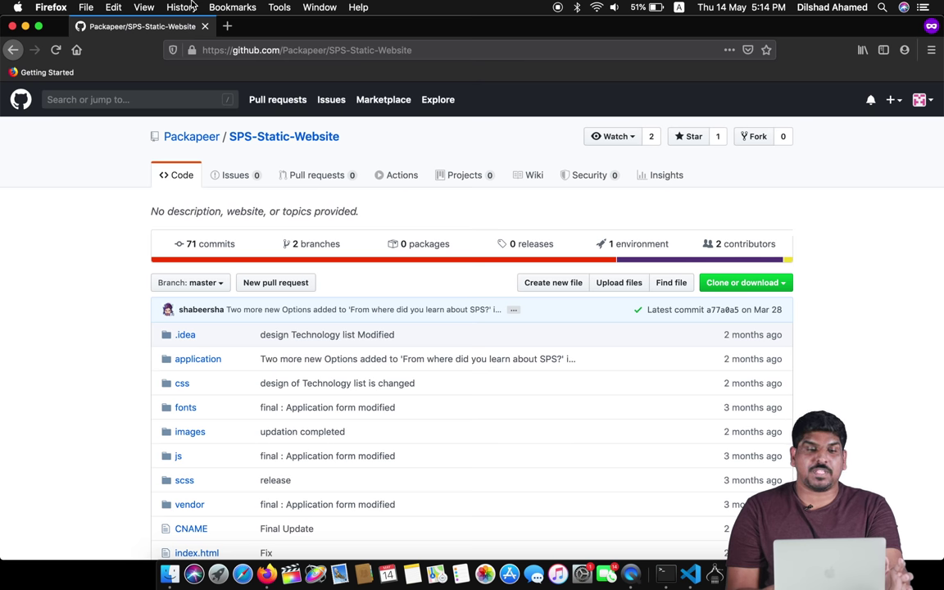
- Switch to the other browser window and open a new private tab
scroll(407, 228, down, 5)
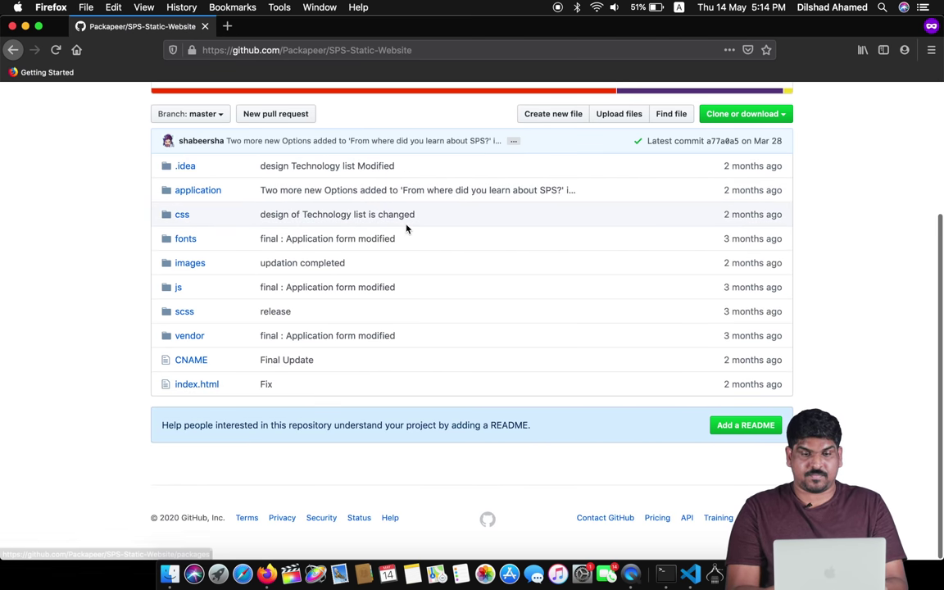
key(ctrl+Down)
click(297, 229)
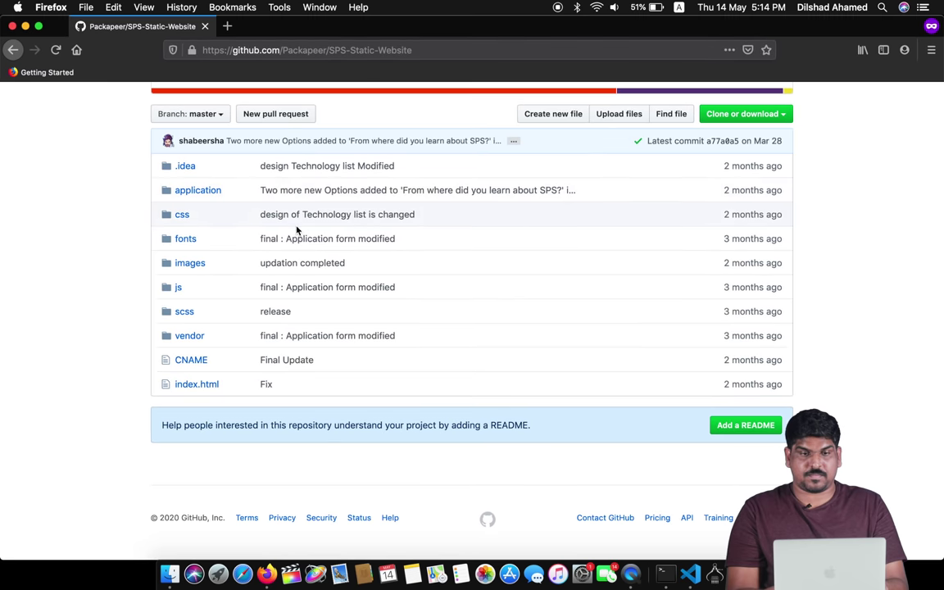
click(228, 27)
- Load spsonline.in in the private tab and scroll down the page
text(spsonline.in/)
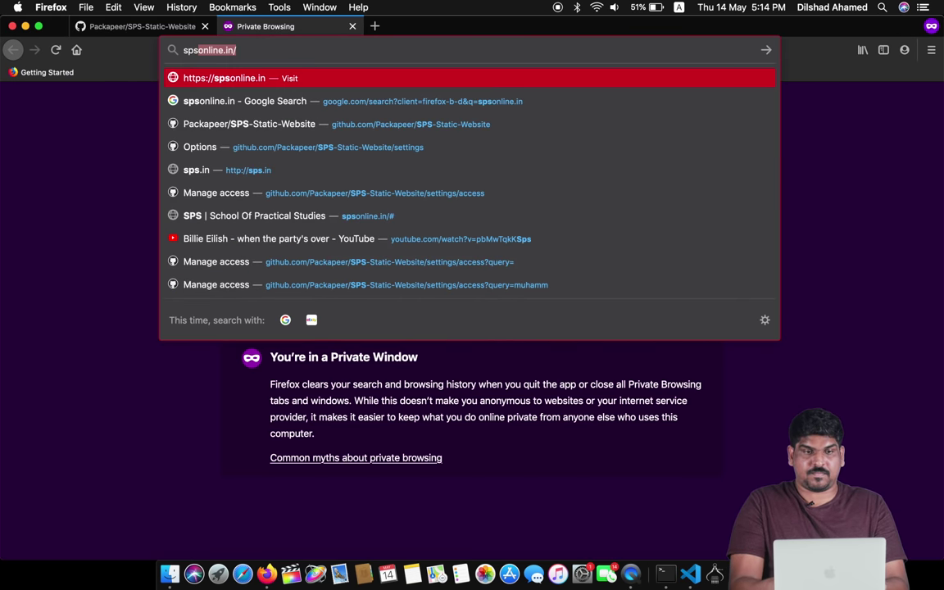
key(Return)
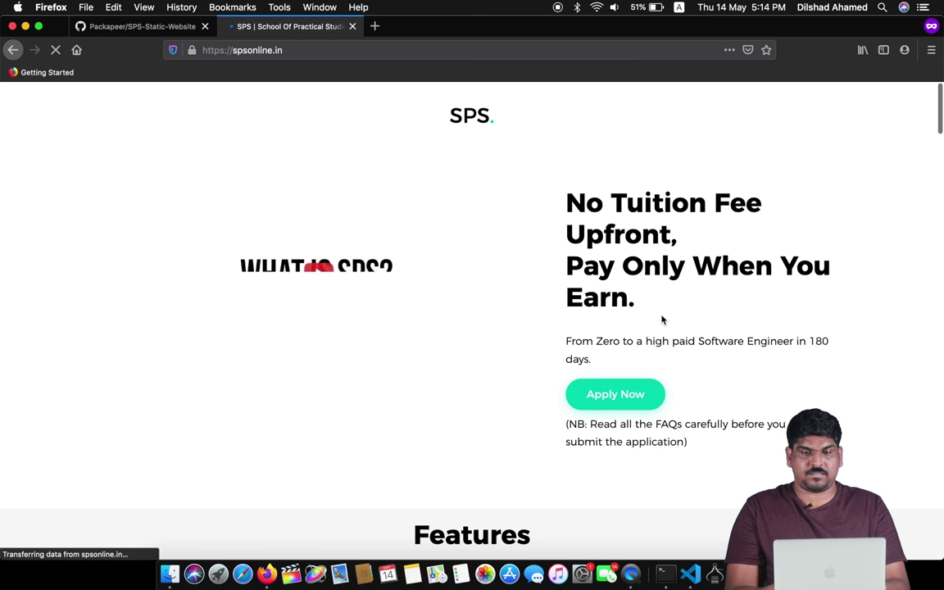
scroll(662, 319, down, 5)
scroll(662, 319, up, 5)
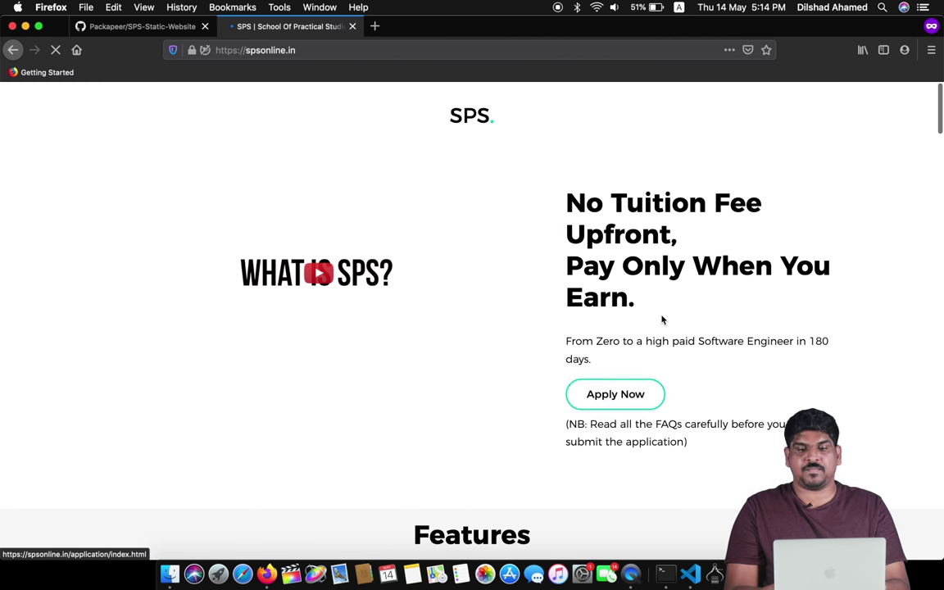
scroll(662, 320, down, 20)
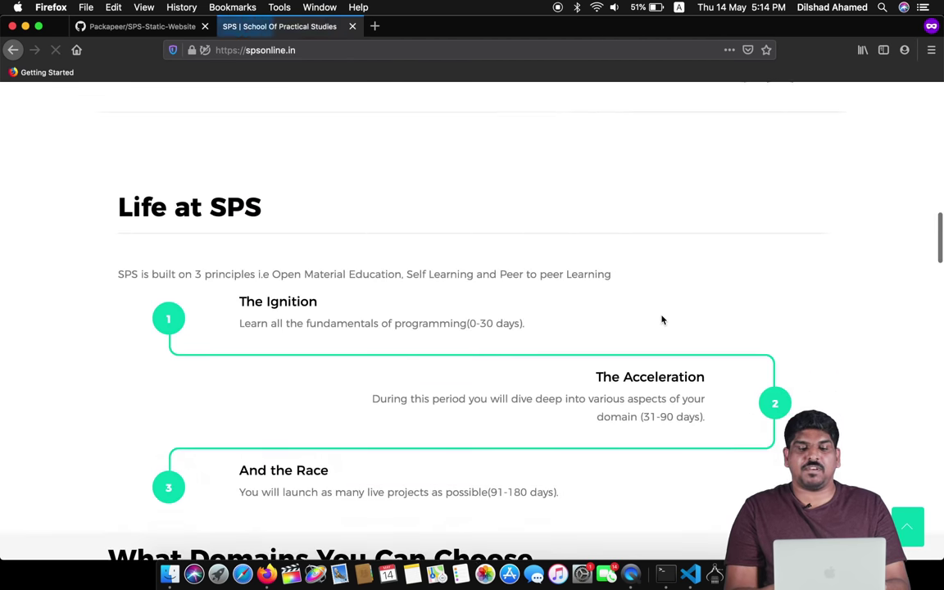
scroll(662, 320, down, 15)
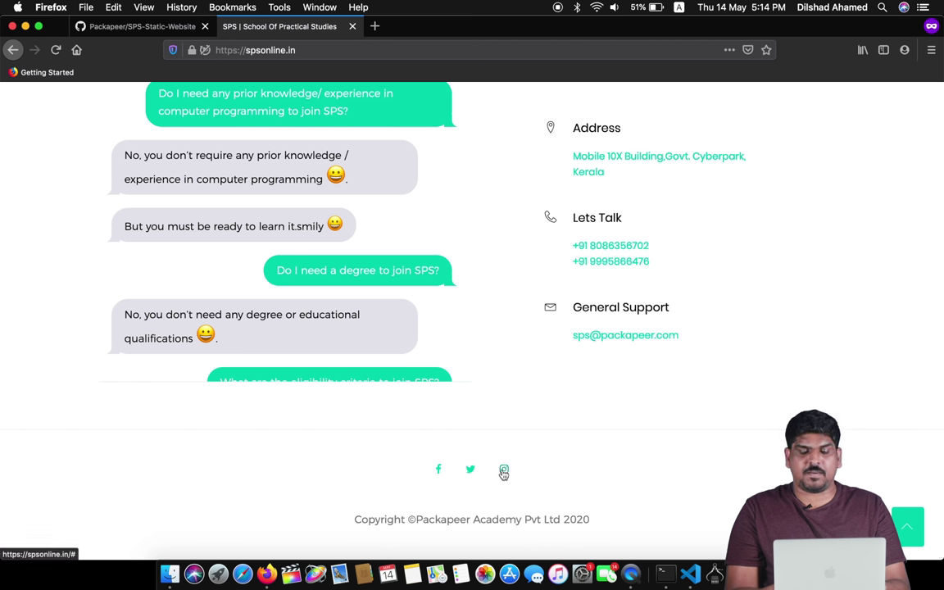
- Try the footer's Instagram and Facebook links while scrolling the footer
click(504, 470)
scroll(449, 358, down, 20)
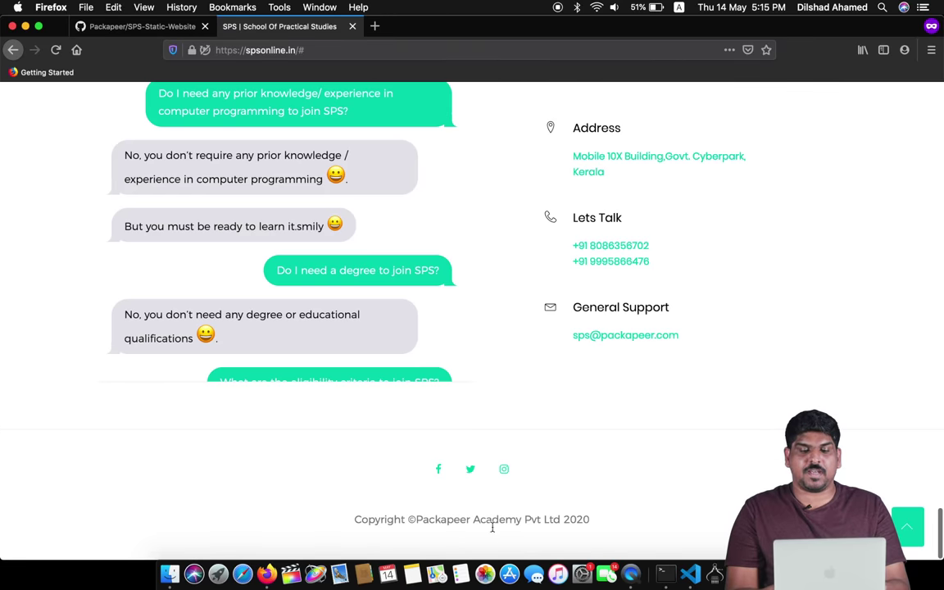
click(439, 468)
scroll(438, 469, down, 4)
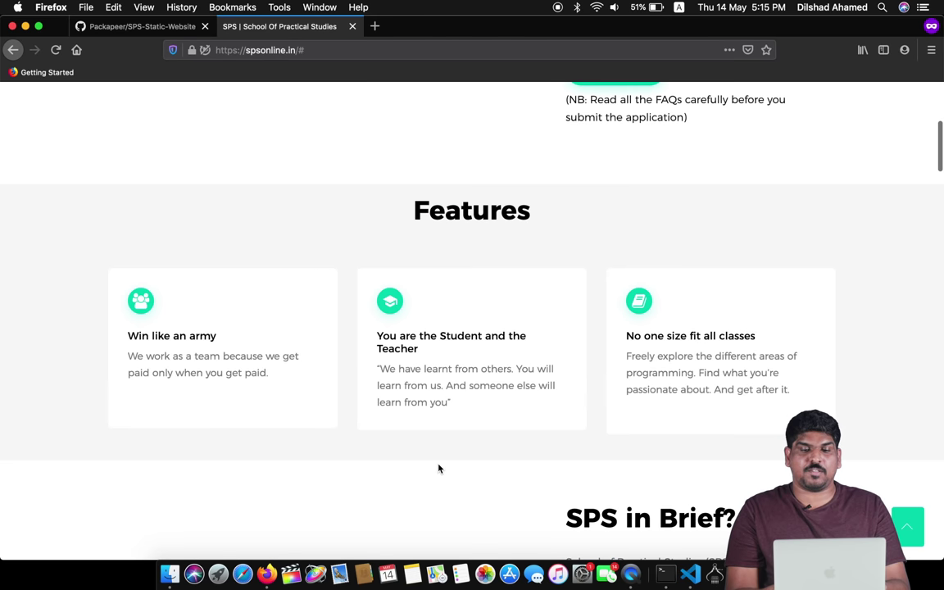
scroll(438, 469, down, 15)
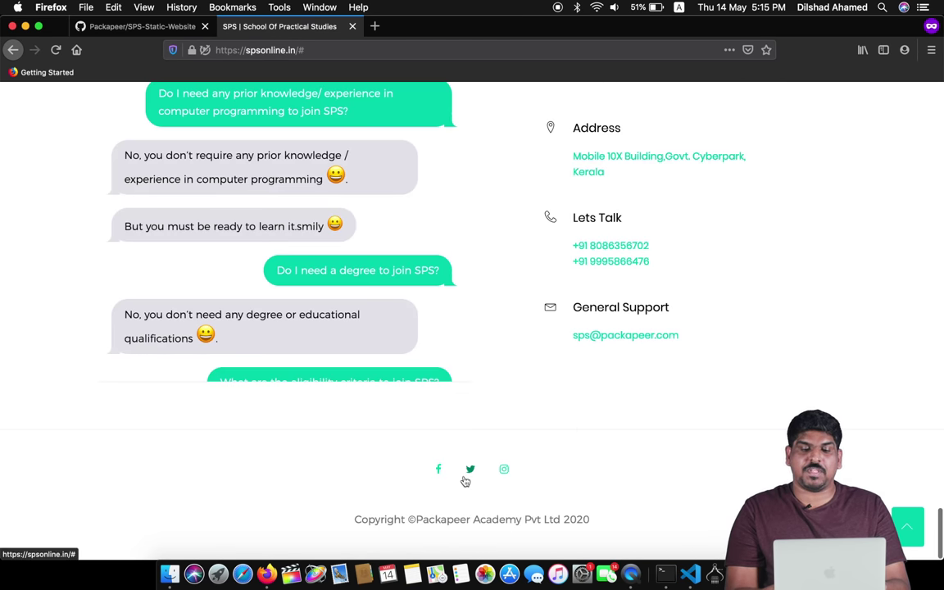
click(501, 470)
scroll(502, 473, down, 10)
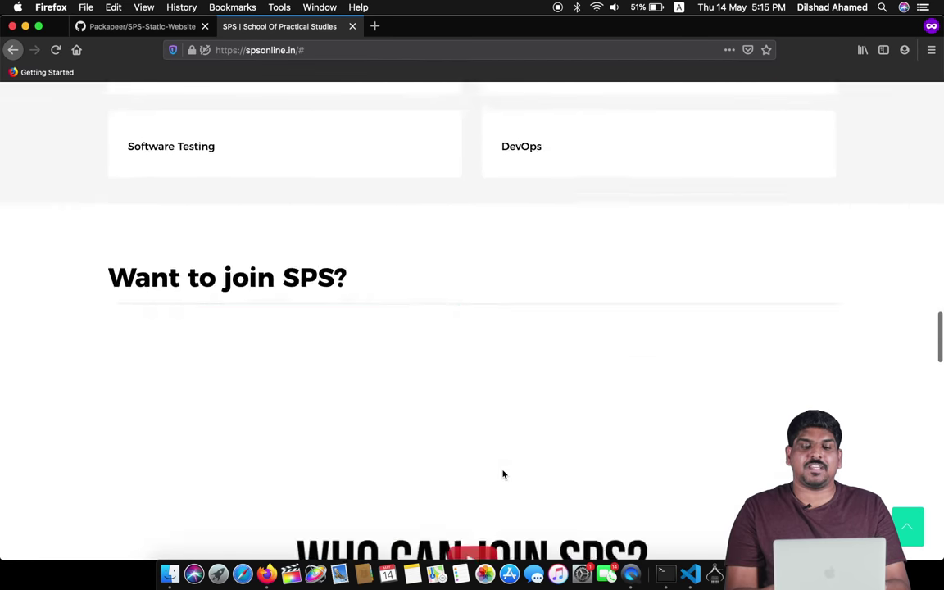
scroll(503, 473, down, 5)
scroll(503, 474, up, 12)
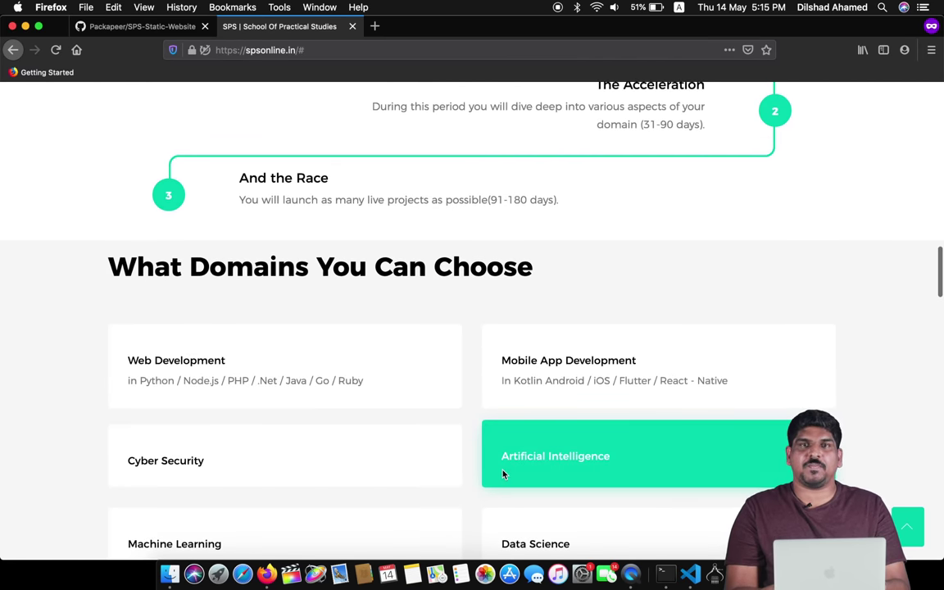
scroll(503, 474, down, 15)
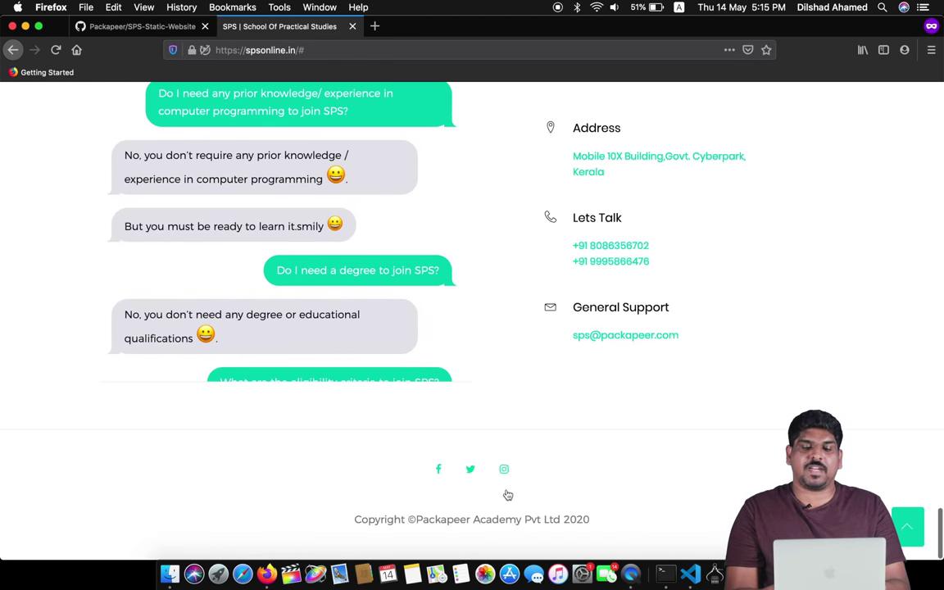
click(504, 472)
- Finish scrolling the site and return to the SPS-Static-Website repository tab
scroll(577, 315, down, 8)
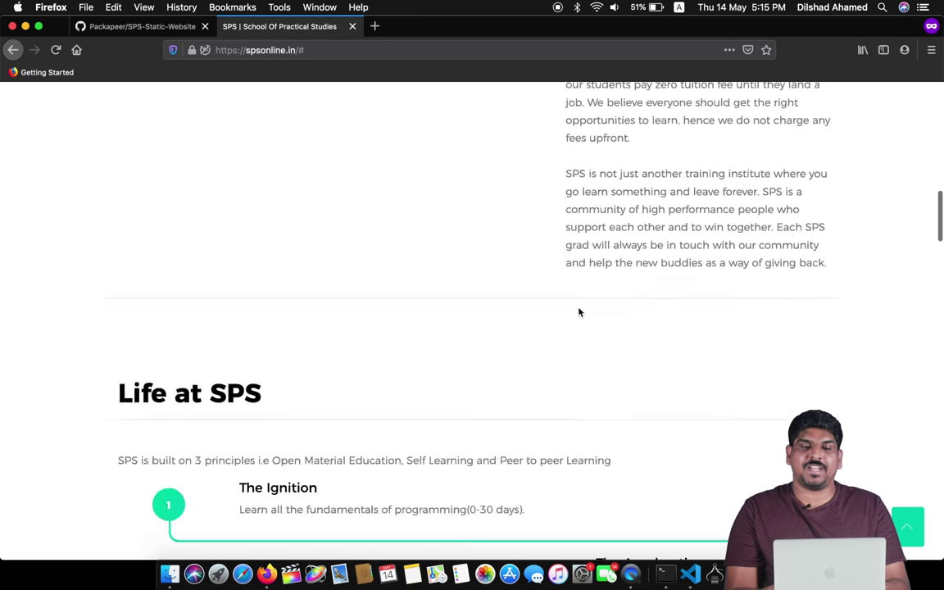
scroll(578, 313, down, 20)
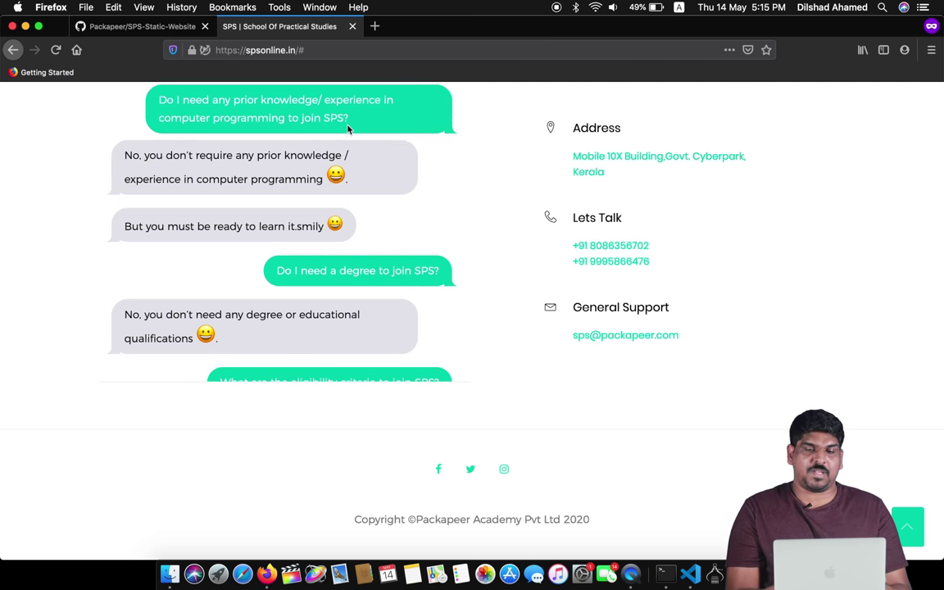
scroll(459, 342, up, 10)
click(90, 25)
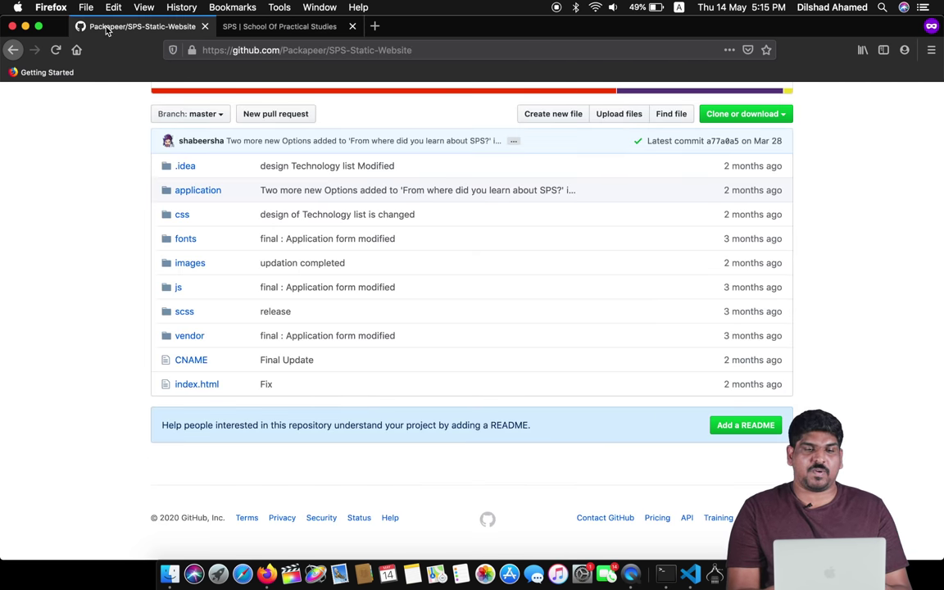
- Copy the HTTPS clone URL from Clone or download and scroll through the master file list
scroll(791, 241, up, 4)
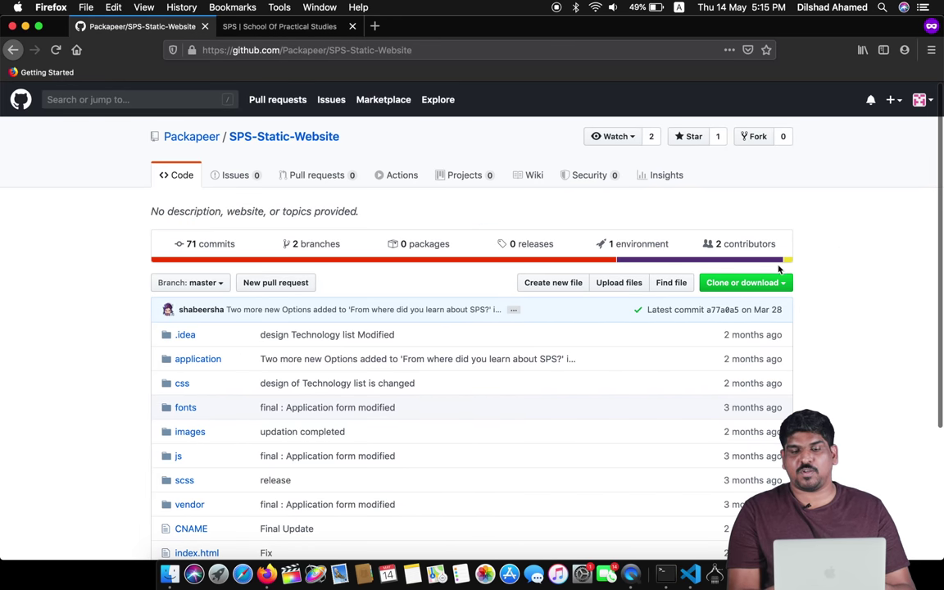
click(760, 281)
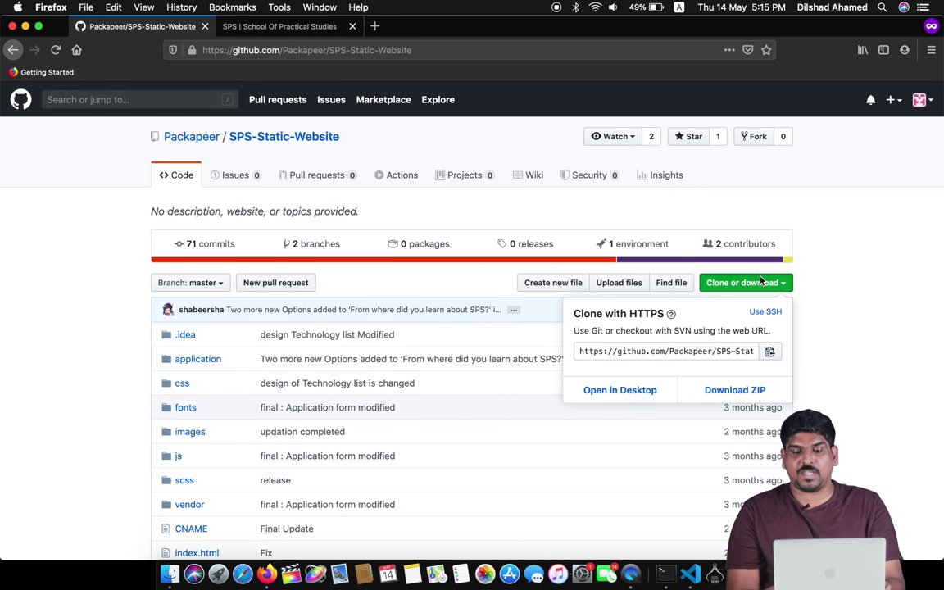
click(770, 353)
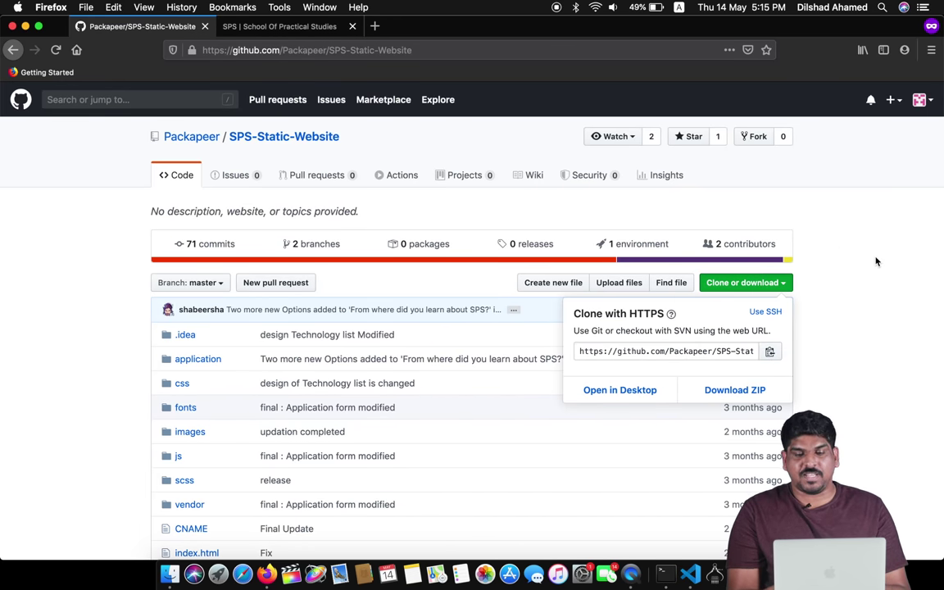
click(830, 269)
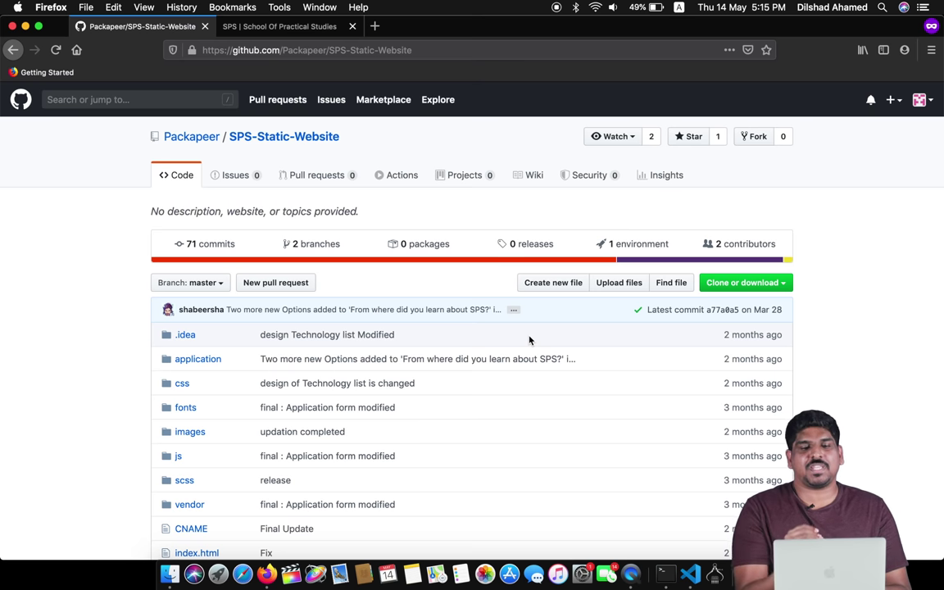
scroll(424, 426, down, 5)
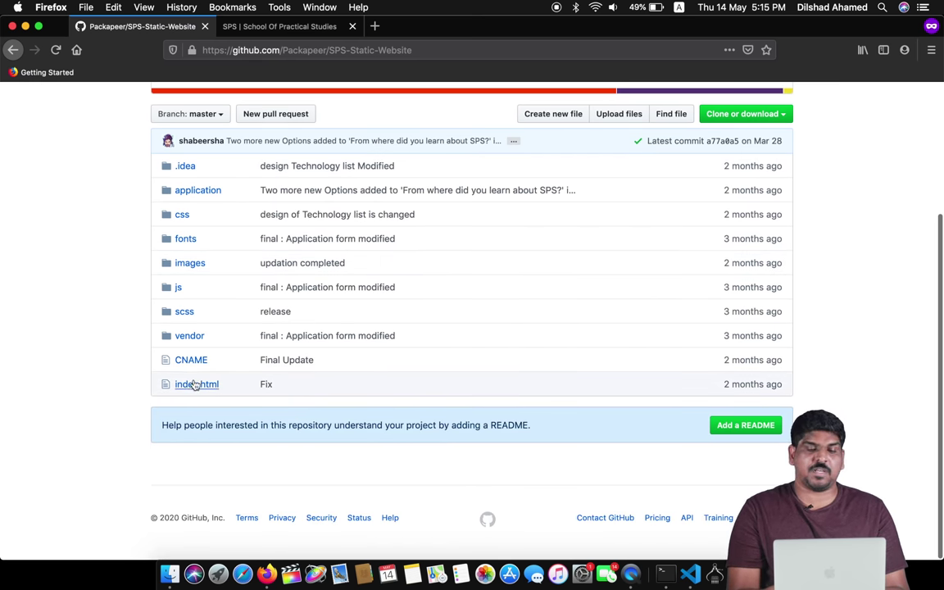
click(190, 385)
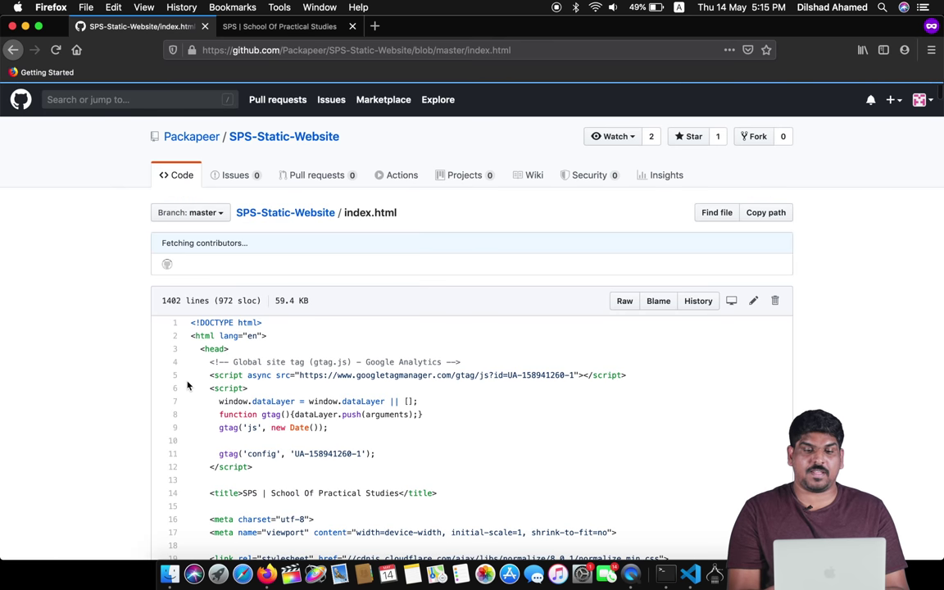
scroll(697, 319, down, 2)
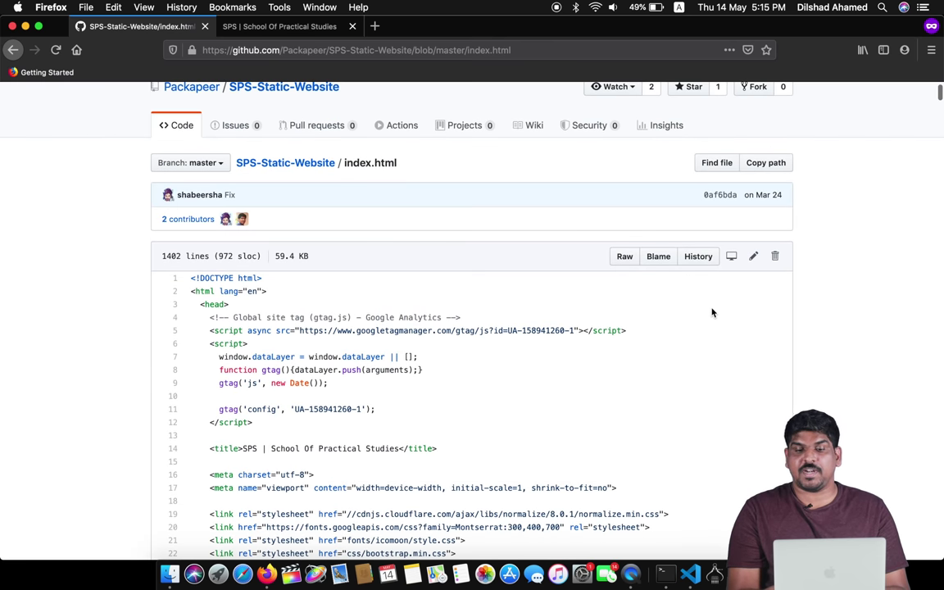
click(754, 257)
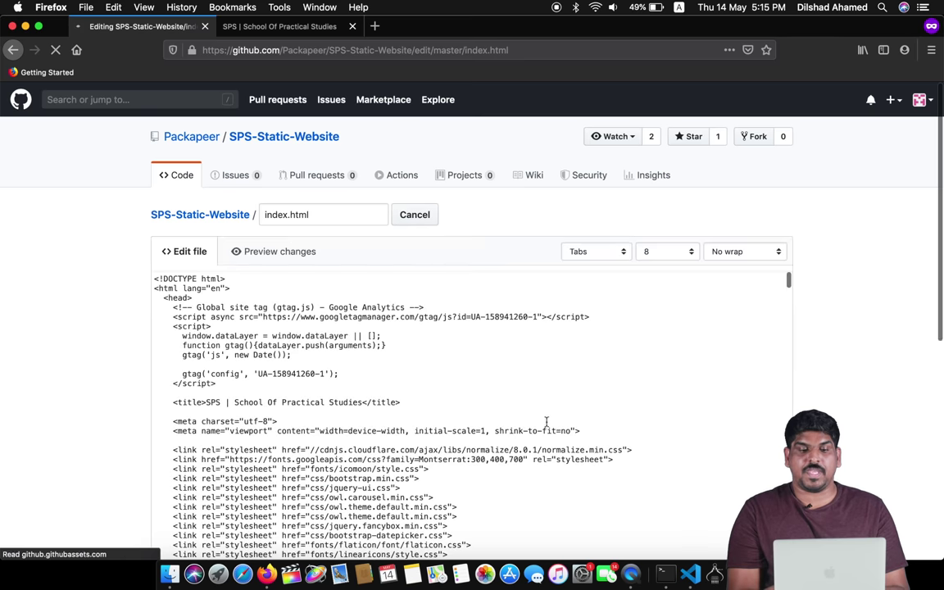
scroll(545, 422, down, 10)
scroll(546, 421, down, 20)
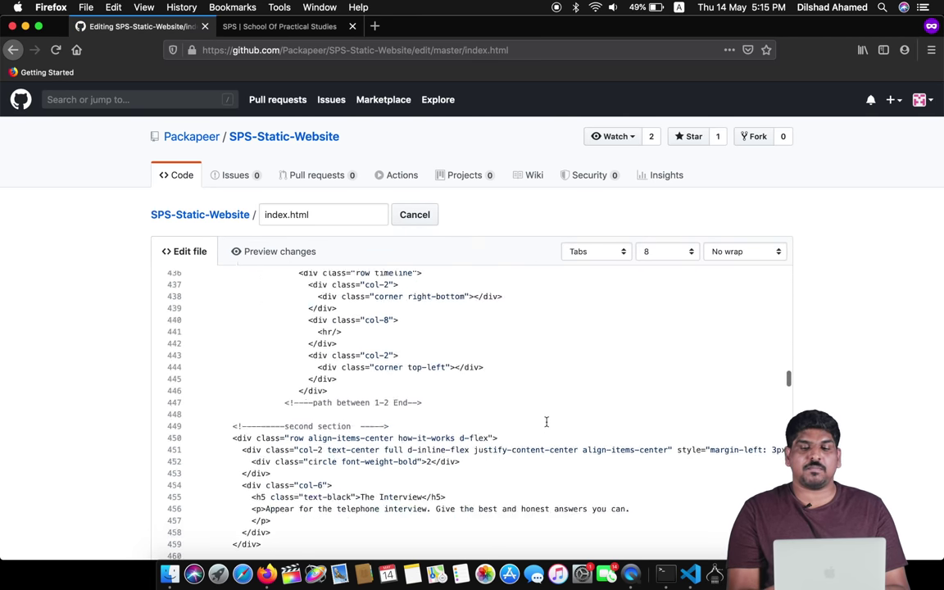
scroll(883, 340, down, 5)
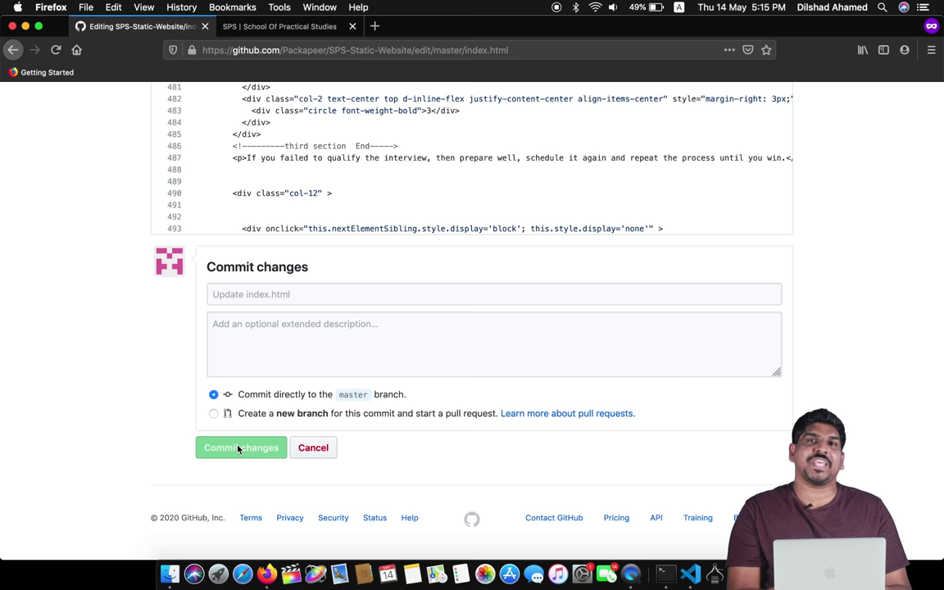
scroll(573, 369, up, 8)
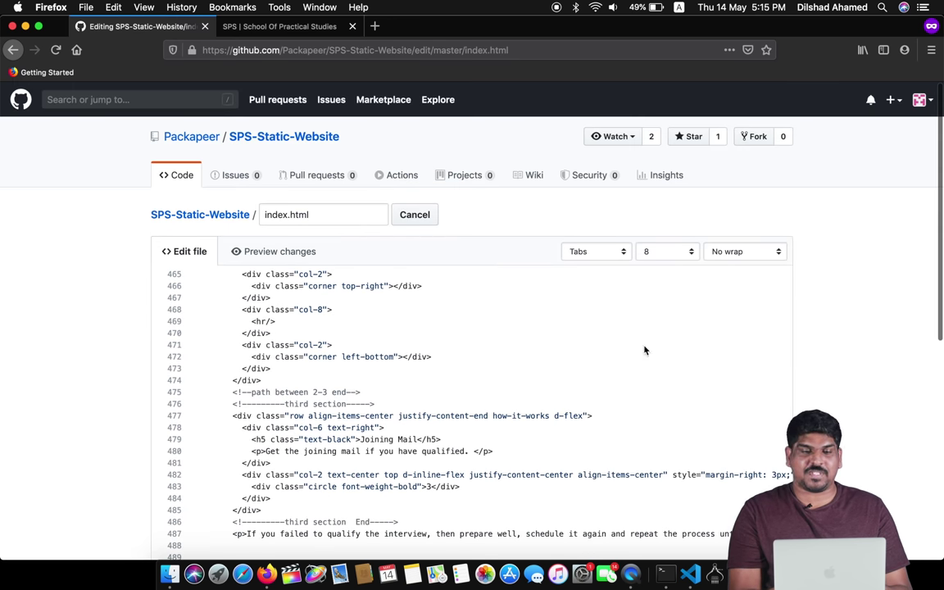
click(292, 137)
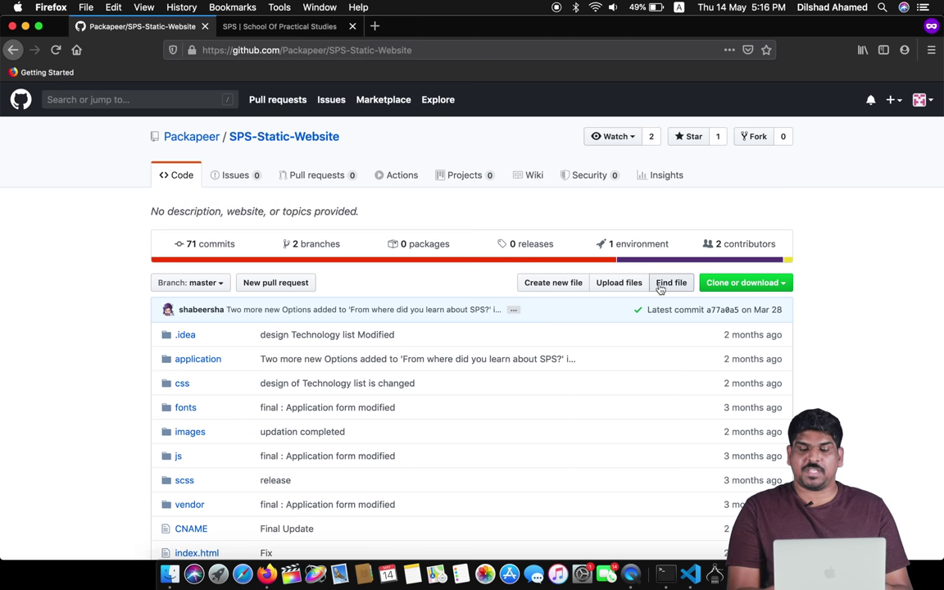
- Copy the HTTPS clone URL, then clear Terminal and list the current folder with ls
click(764, 286)
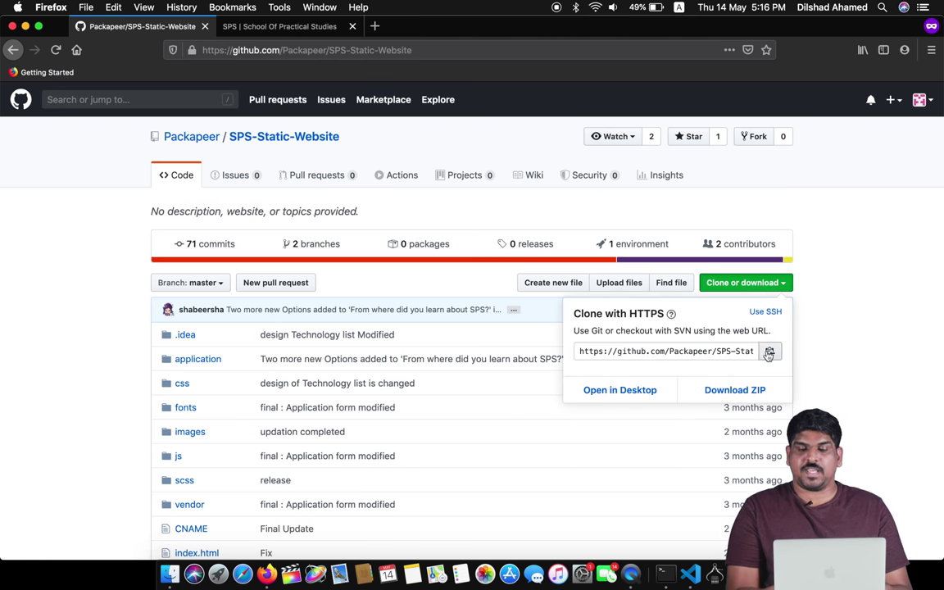
click(729, 350)
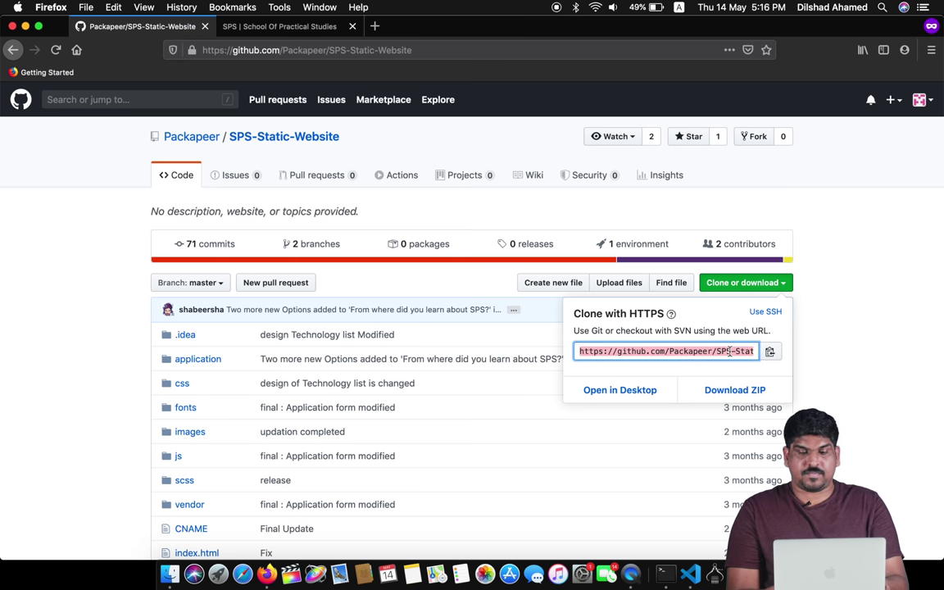
click(905, 345)
click(666, 573)
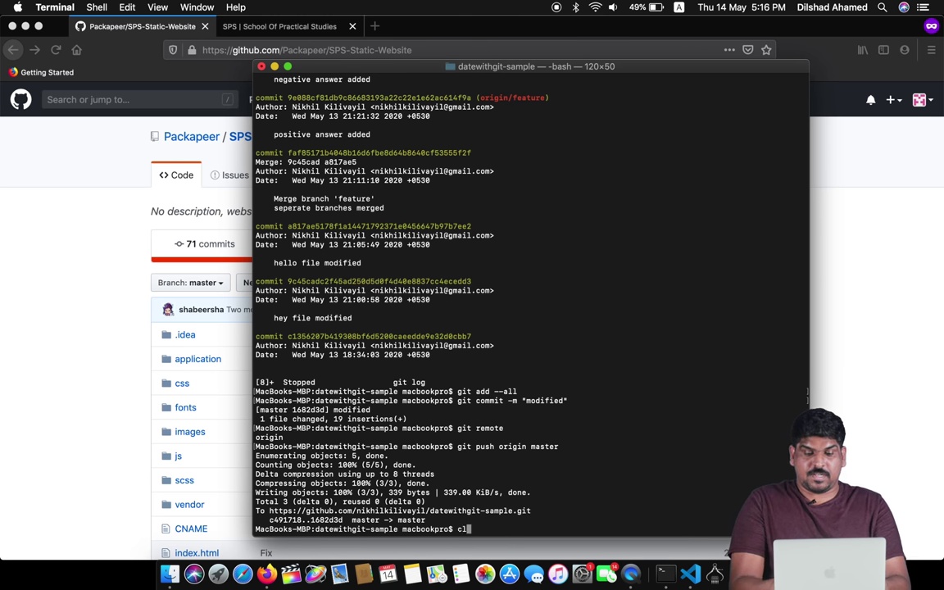
key(super+k)
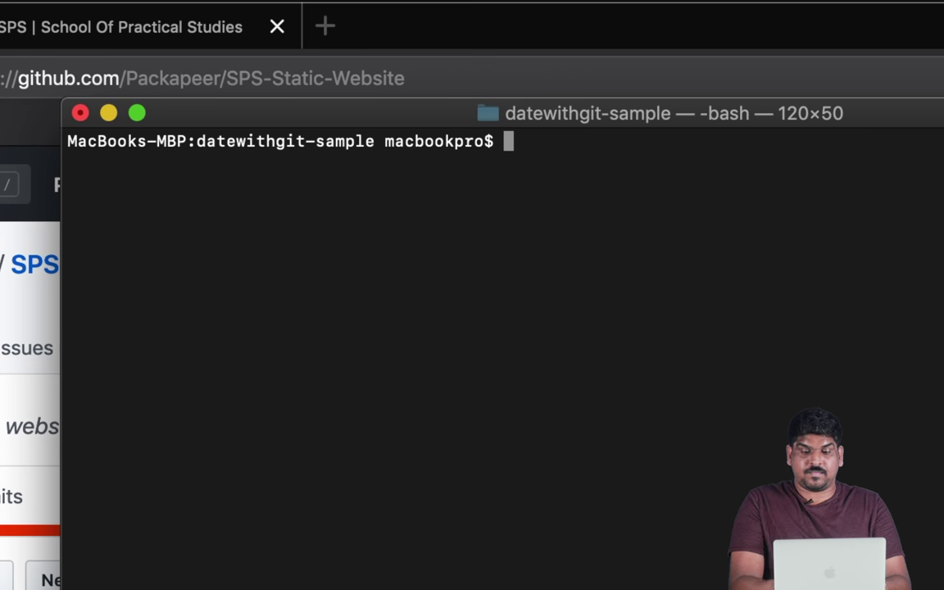
text(ls)
key(Return)
- Move up to the Desktop with cd .. and run git clone with the pasted URL
text(cd ..)
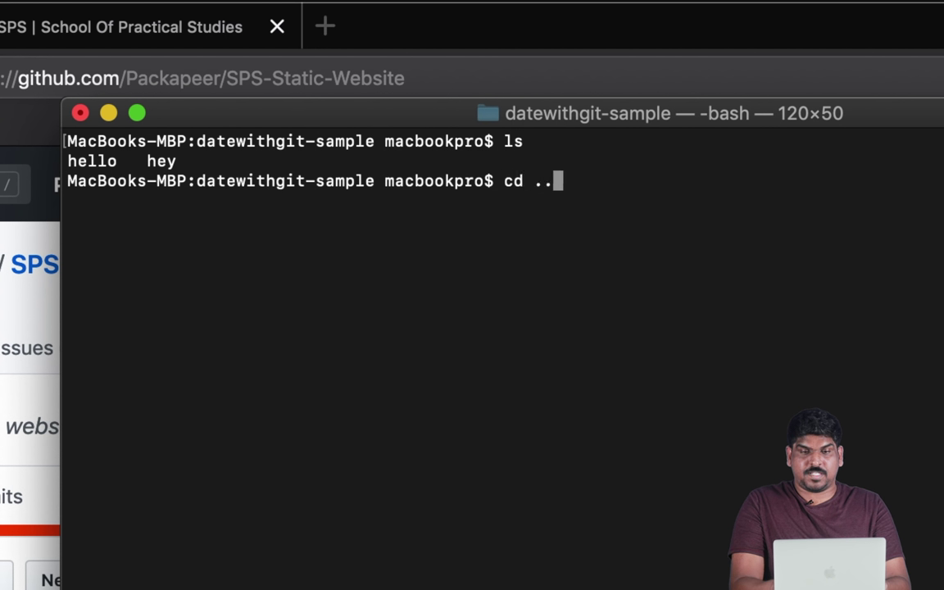
key(Return)
text(ls)
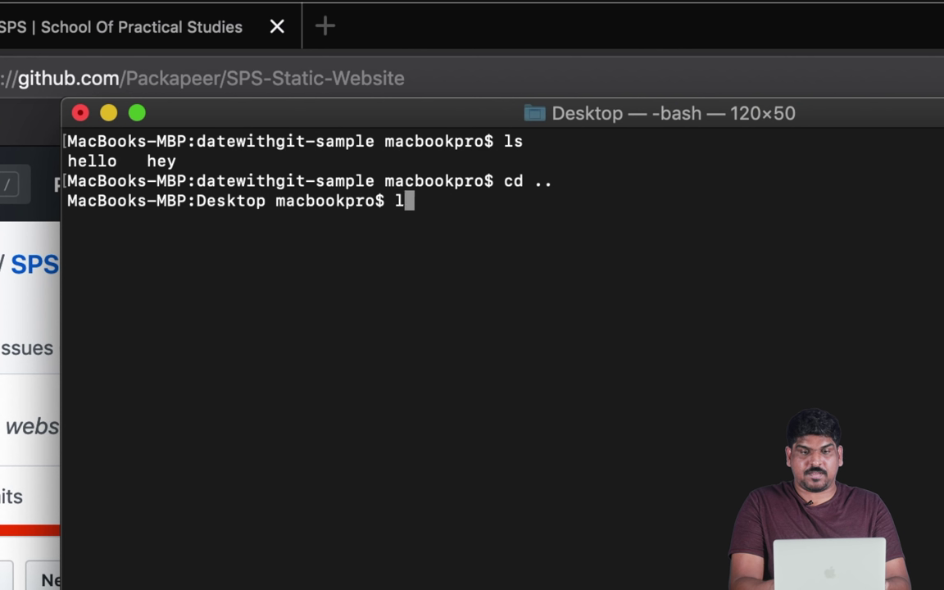
key(Return)
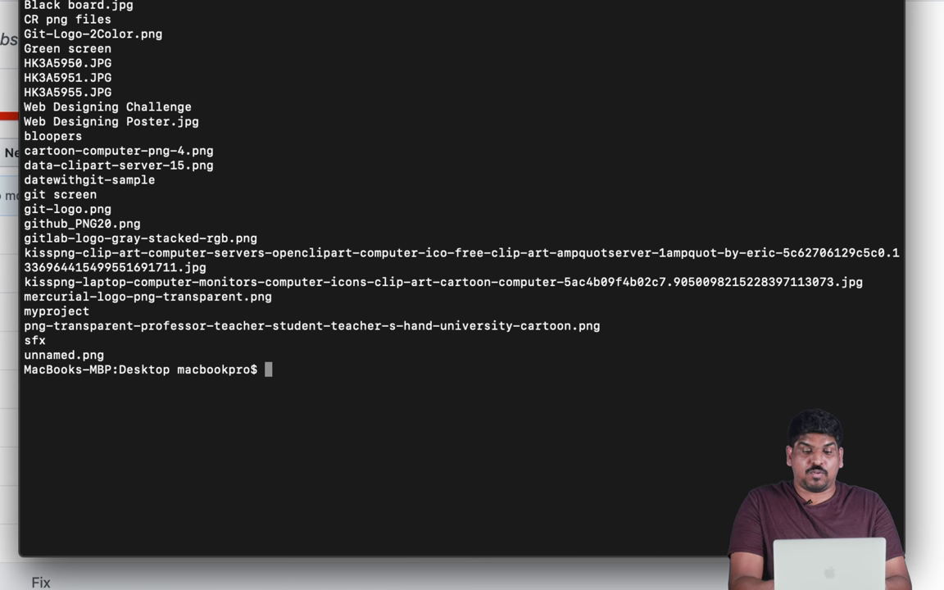
text(git cl)
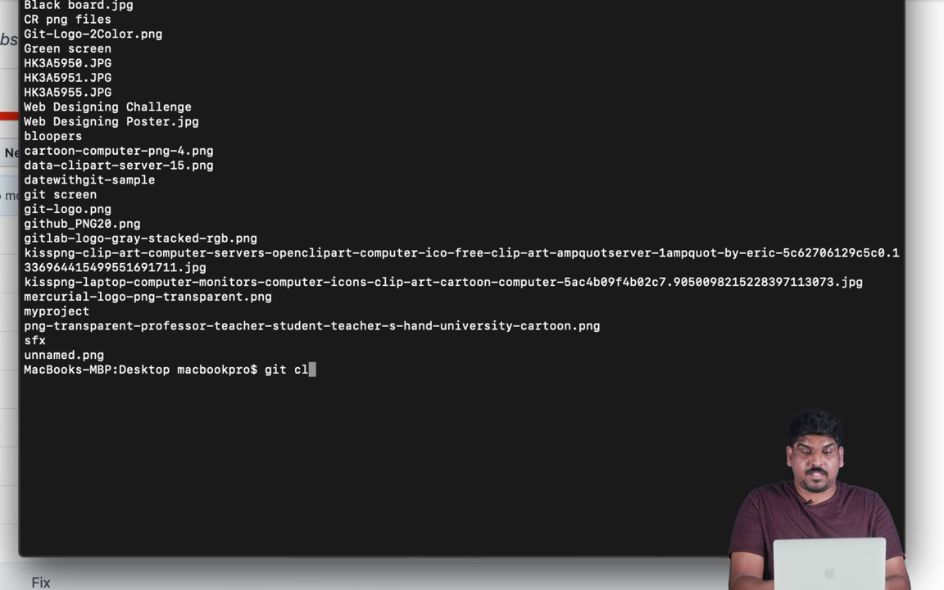
text(one)
key(super+v)
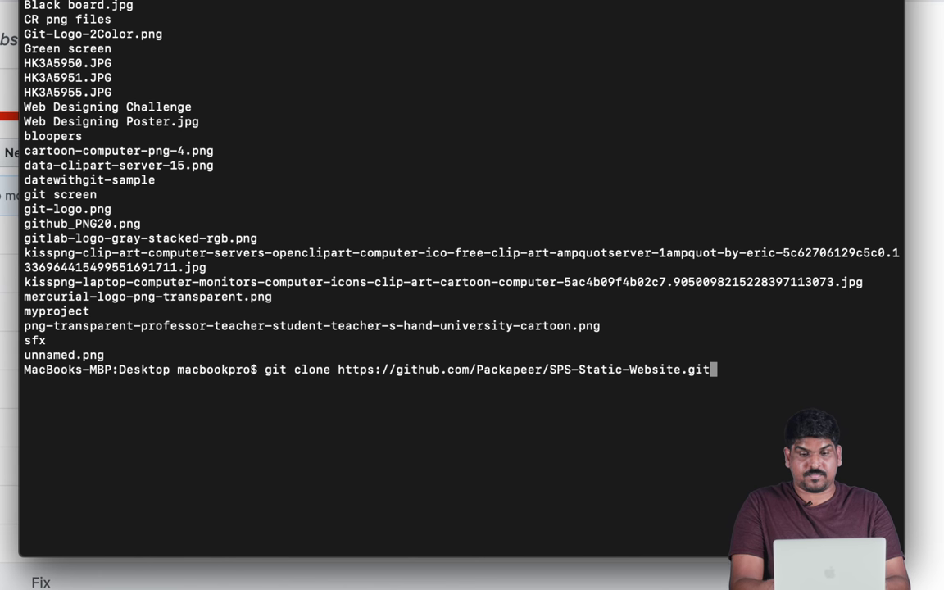
key(Return)
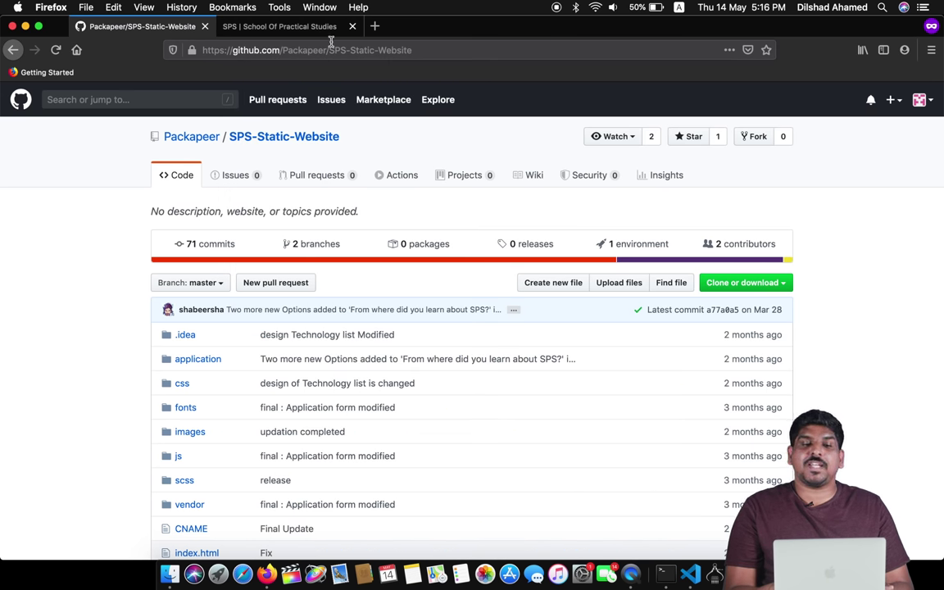
- Search 'git config username and email' in a new private tab and open the Linuxize result
click(374, 25)
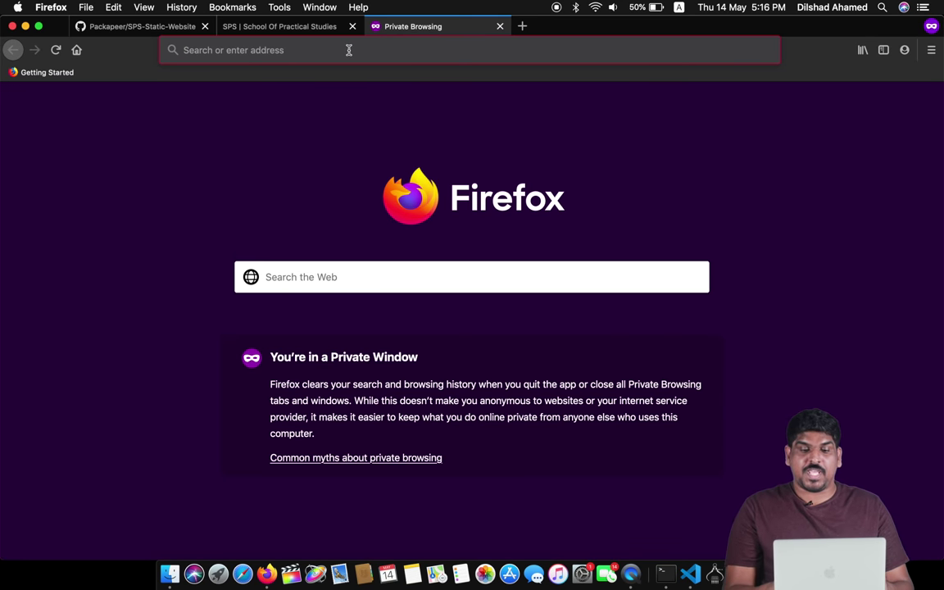
text(git config)
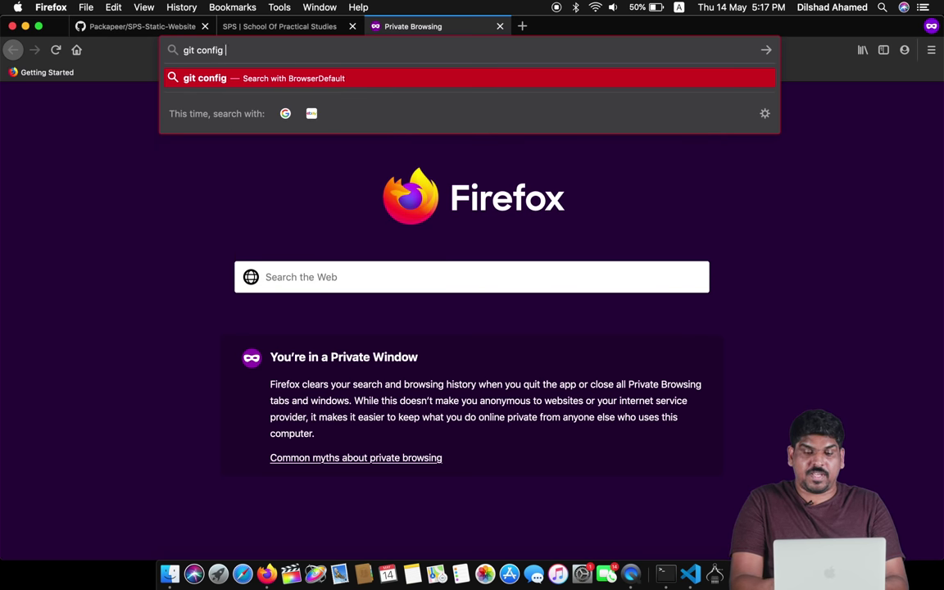
text( us)
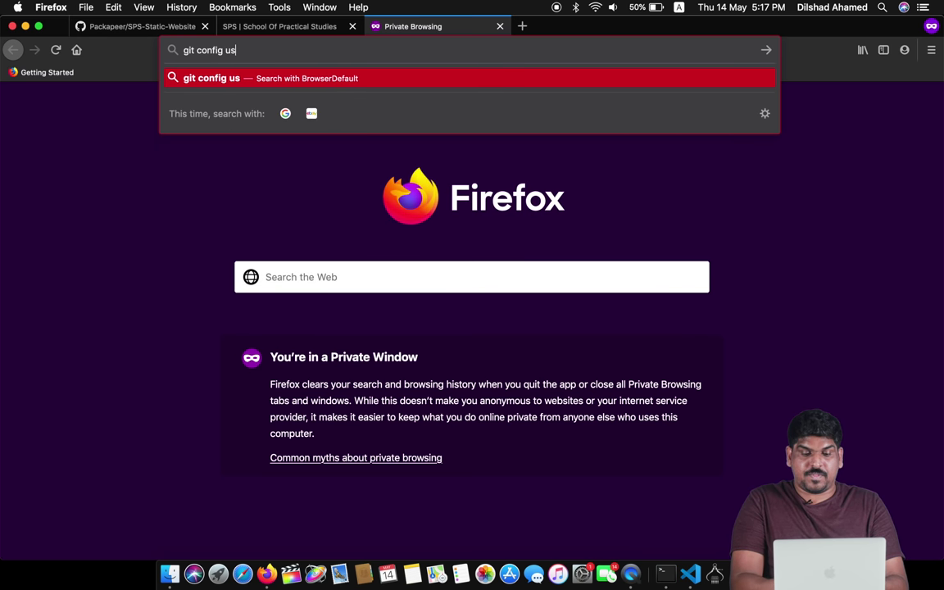
text(ername and)
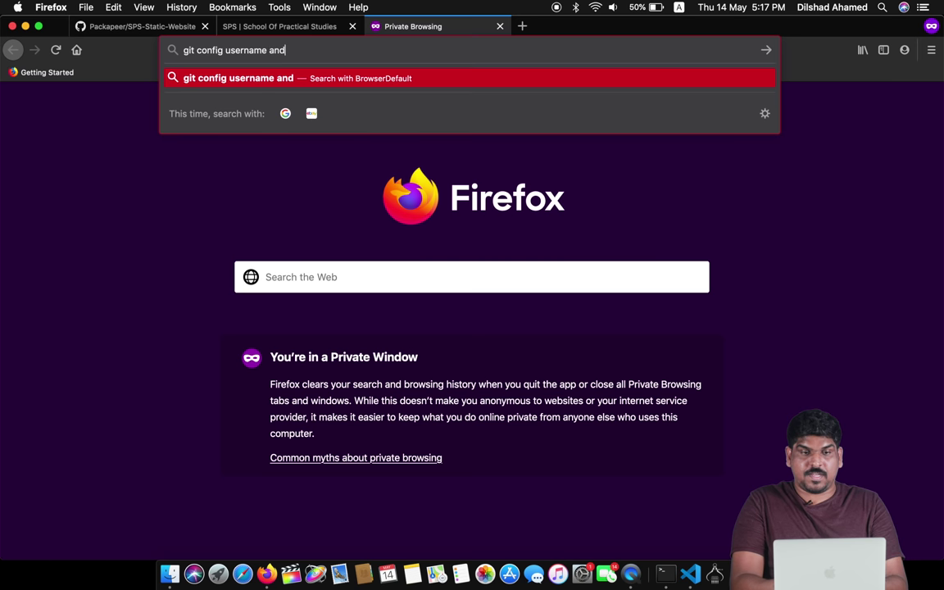
text( ema)
key(BackSpace)
key(BackSpace)
key(BackSpace)
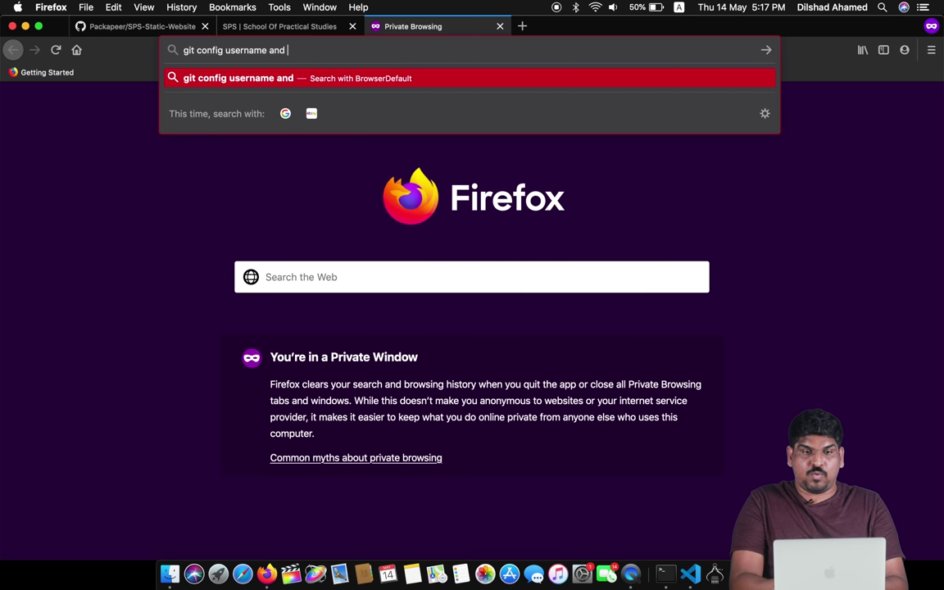
text(email)
key(Return)
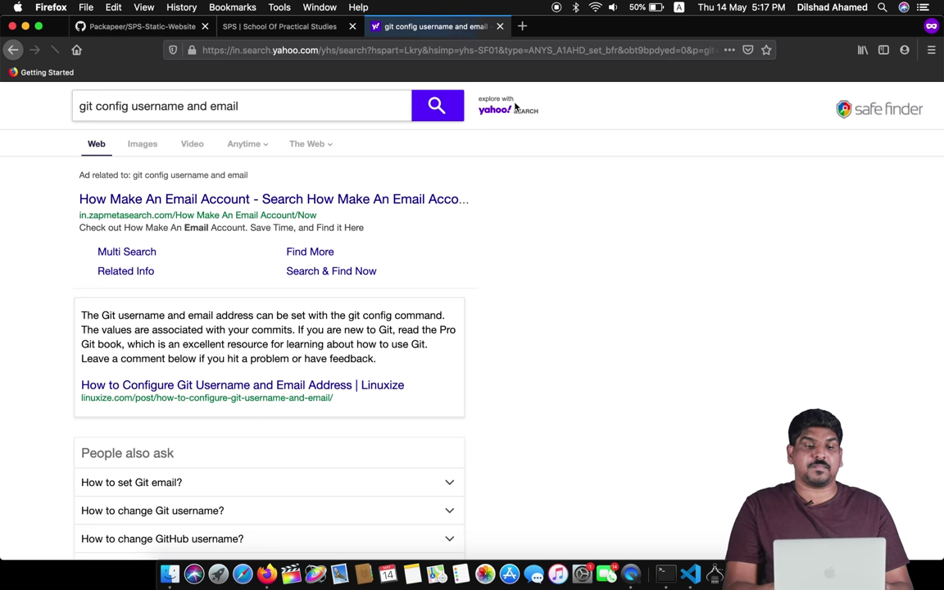
scroll(563, 471, down, 6)
scroll(563, 472, up, 2)
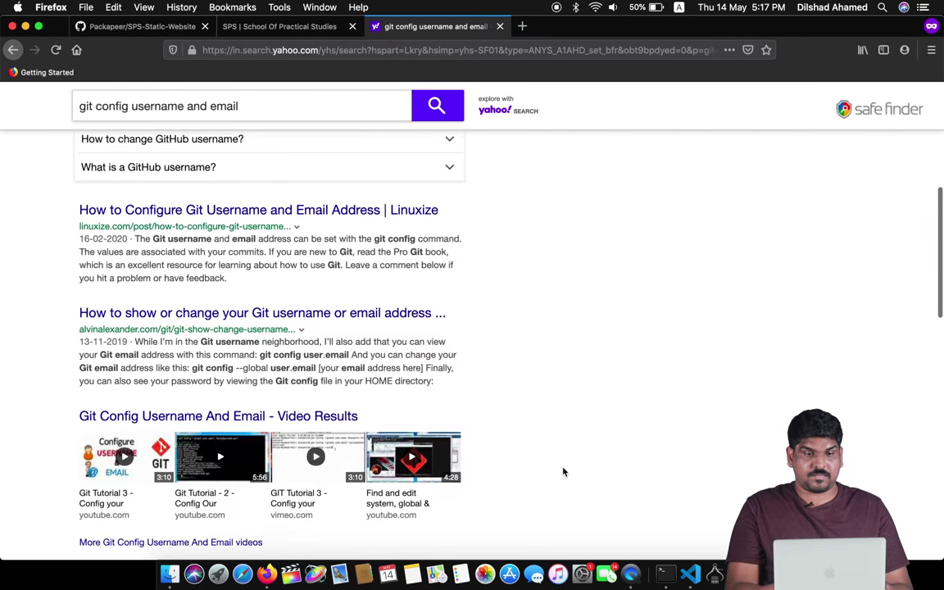
click(311, 277)
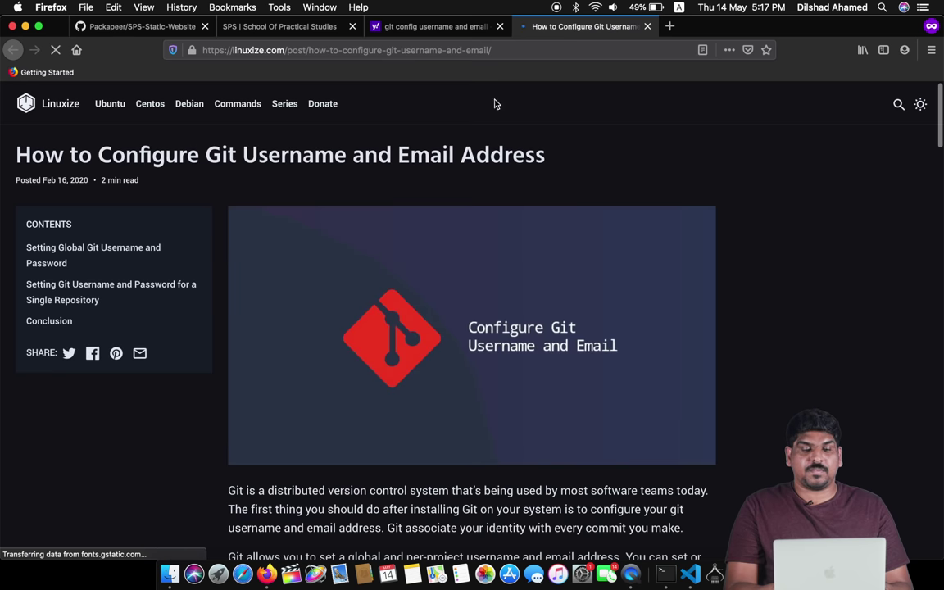
- Select the article's global user.name command, then return to Terminal once the clone finishes
scroll(698, 329, down, 6)
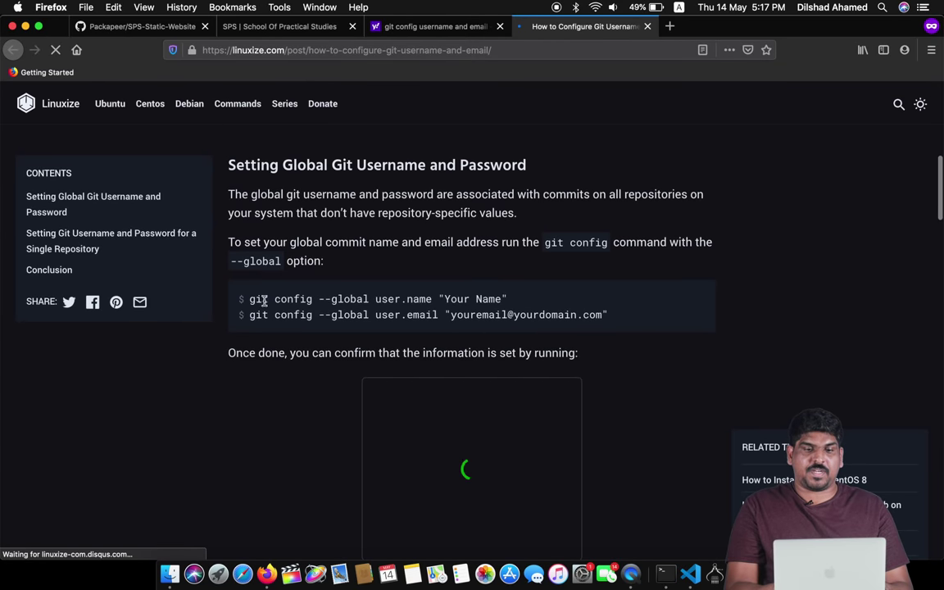
drag(251, 300, 532, 297)
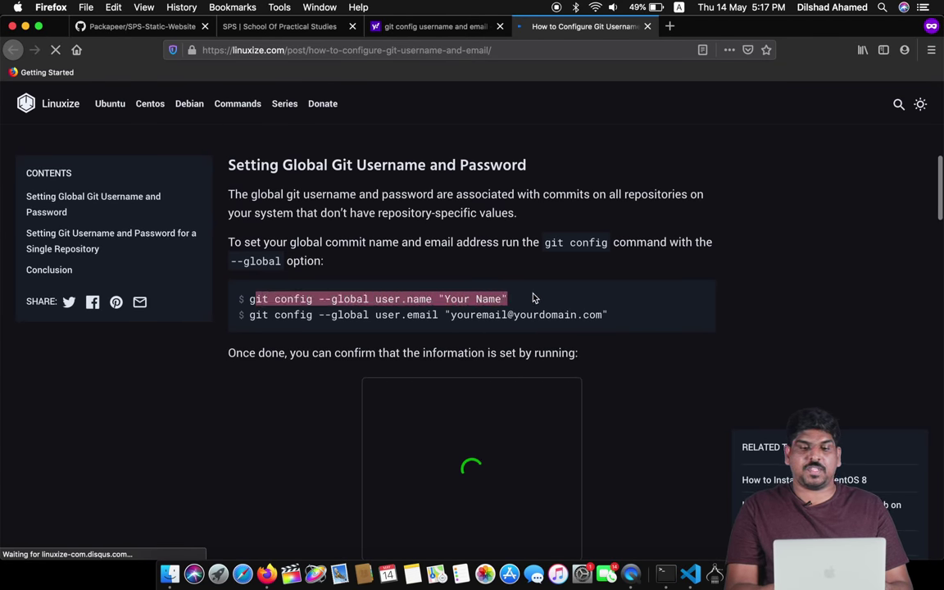
click(621, 318)
key(super+Tab)
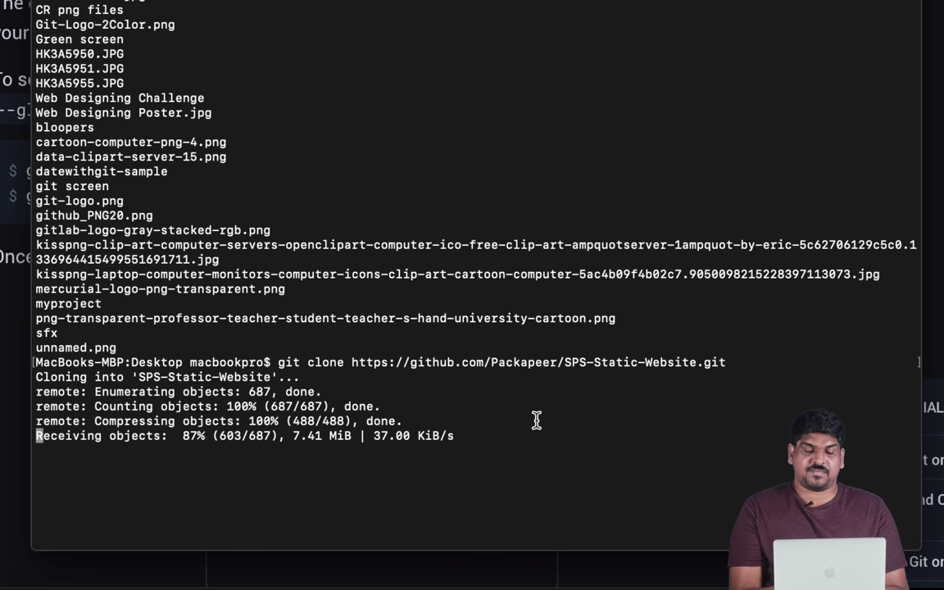
key(Return)
key(Return)
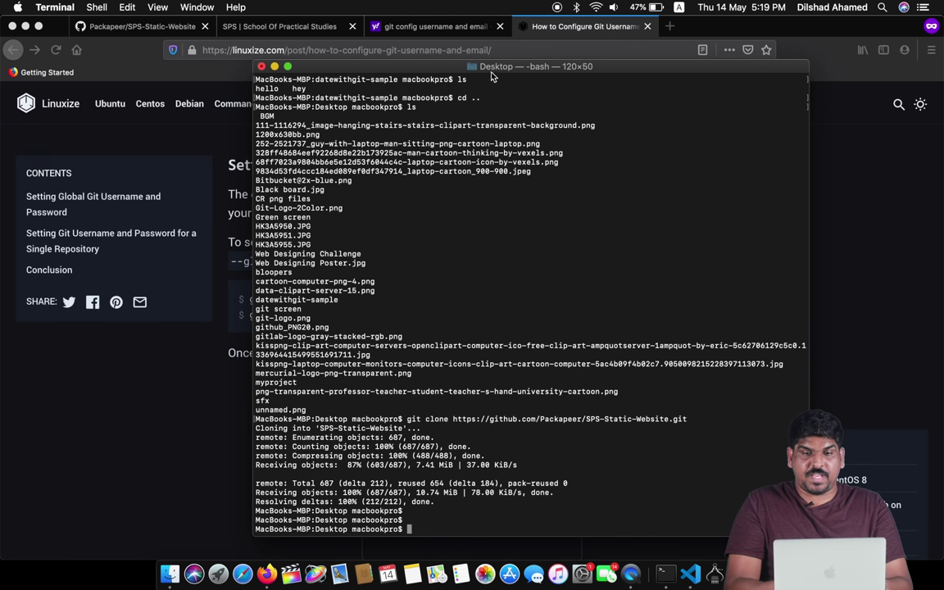
- Copy the git config --global user.name command from the Linuxize article
drag(442, 64, 542, 377)
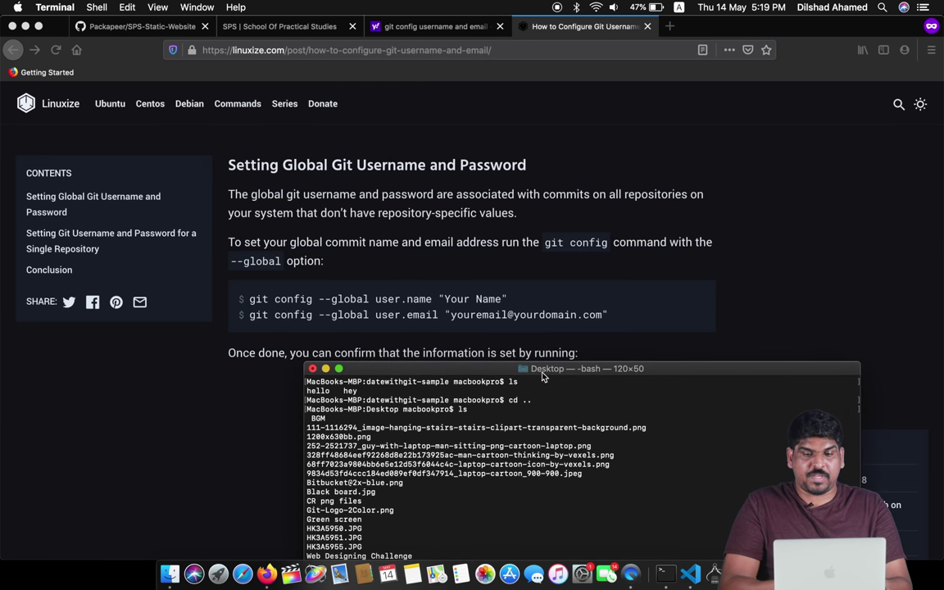
click(529, 306)
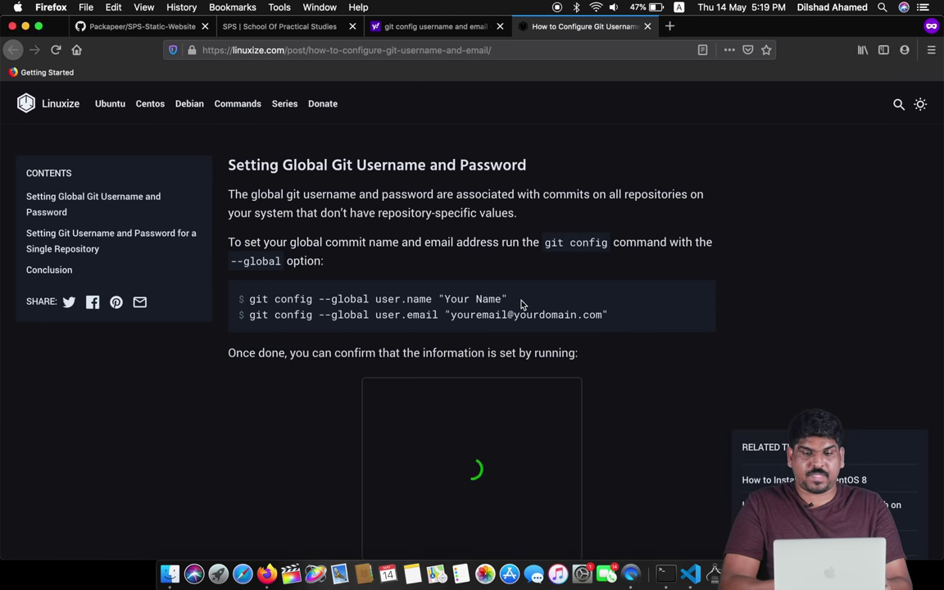
click(251, 299)
click(704, 244)
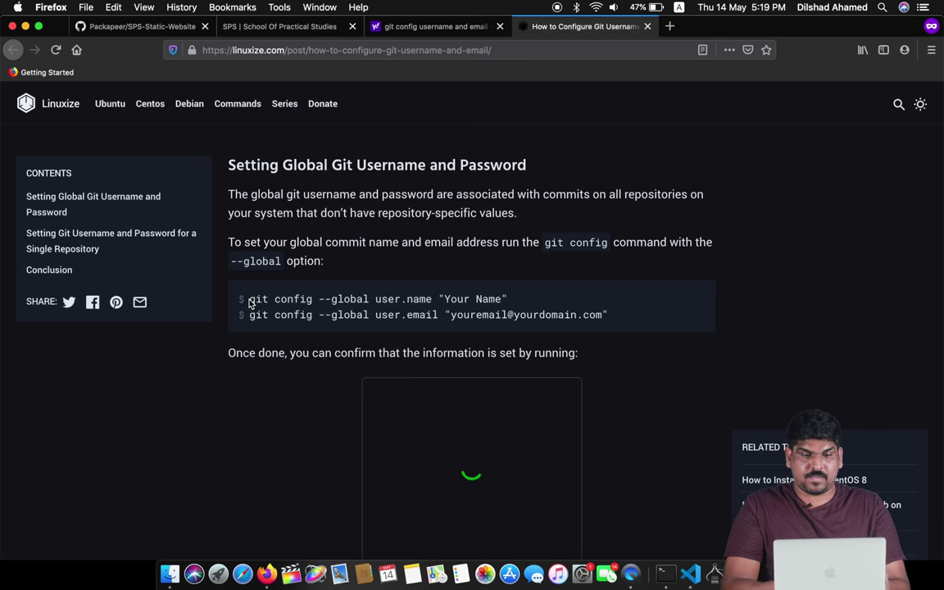
drag(251, 302, 509, 303)
key(super+c)
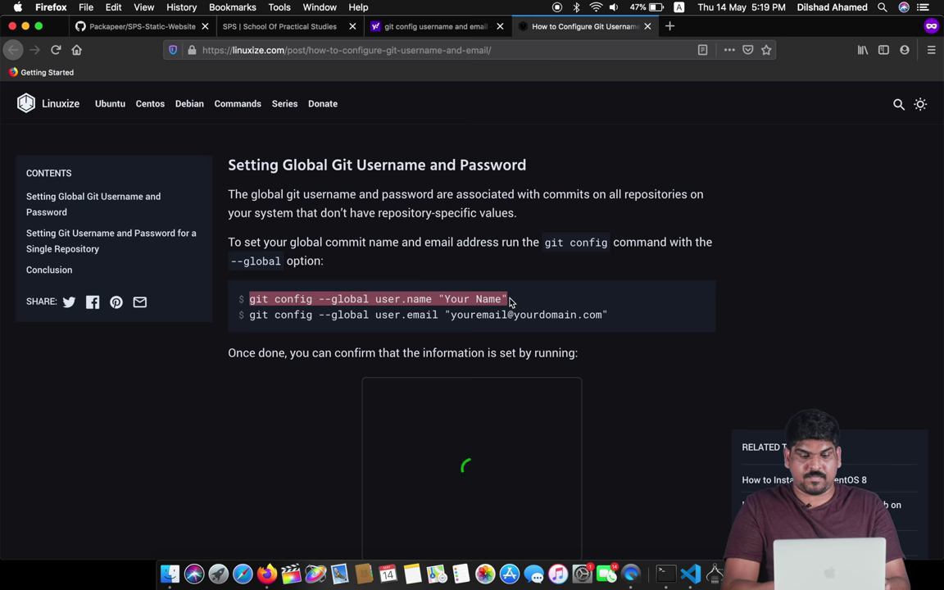
key(super+Tab)
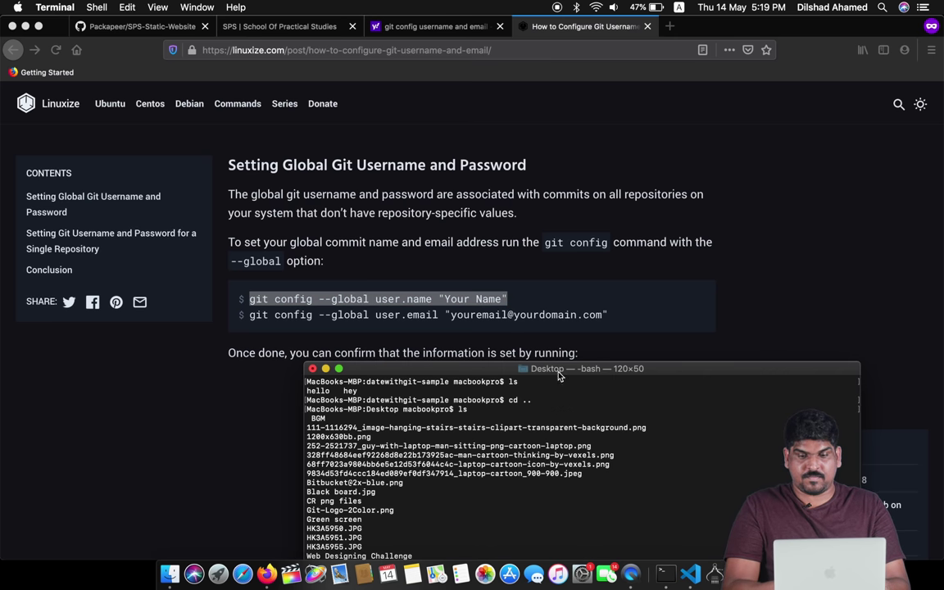
- Clear the terminal and set git's global user.name to the user's full name
drag(559, 374, 528, 85)
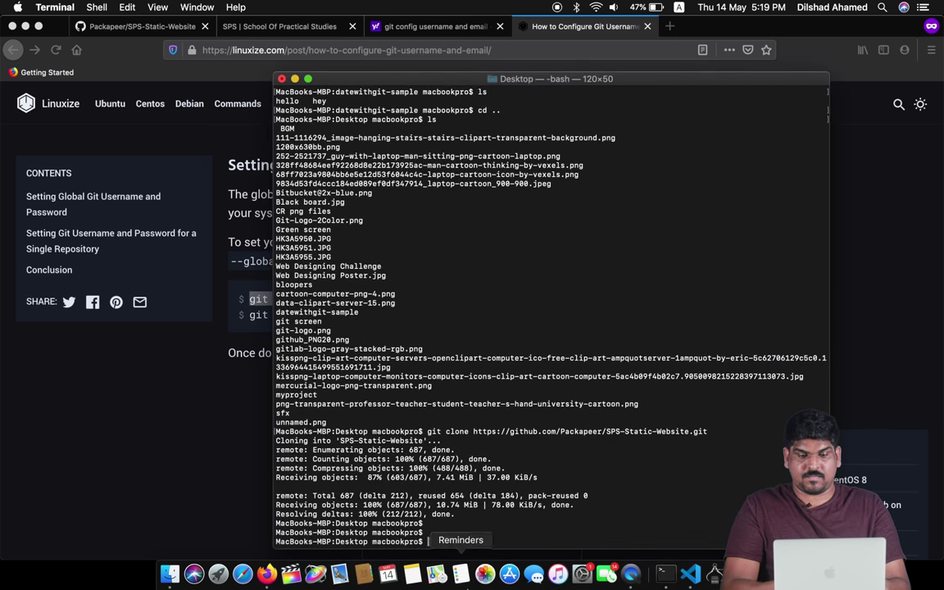
text(clear)
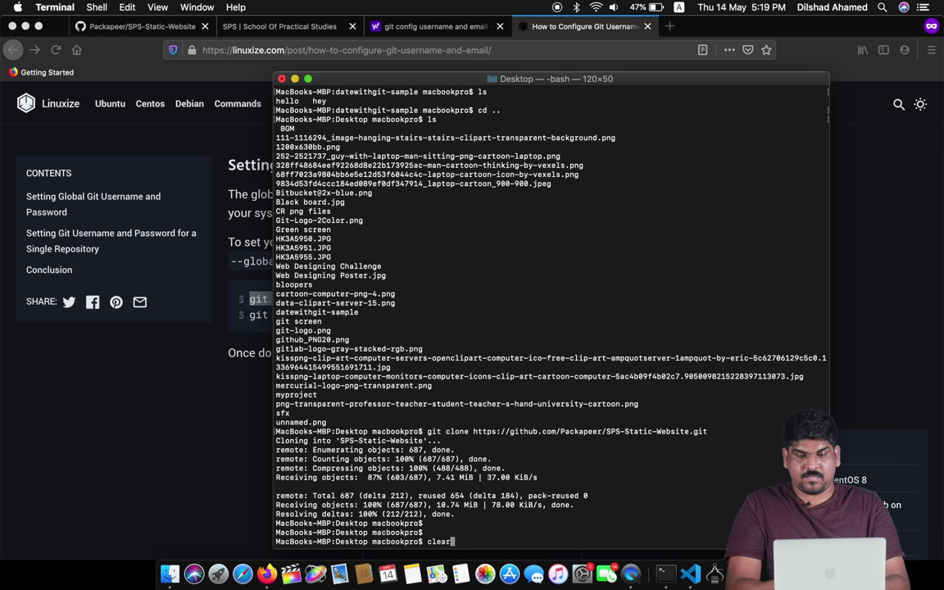
key(Return)
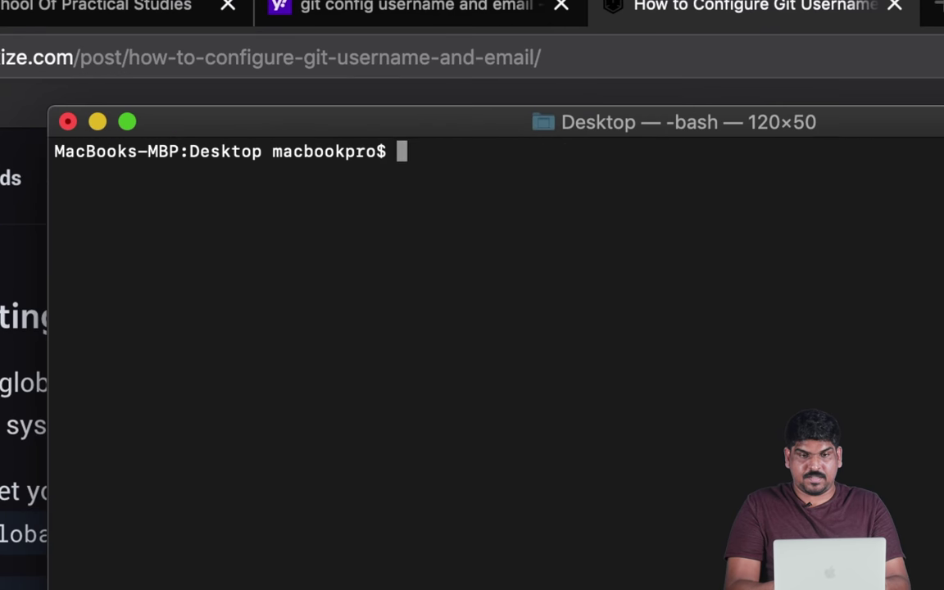
key(super+v)
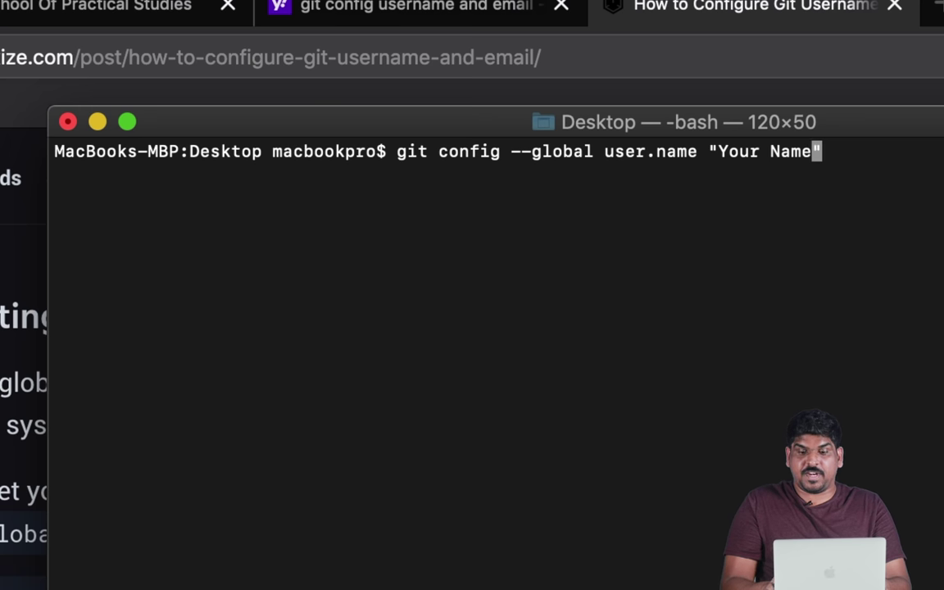
key(BackSpace)
key(BackSpace)
key(BackSpace)
key(BackSpace)
key(BackSpace)
key(BackSpace)
key(BackSpace)
key(BackSpace)
key(BackSpace)
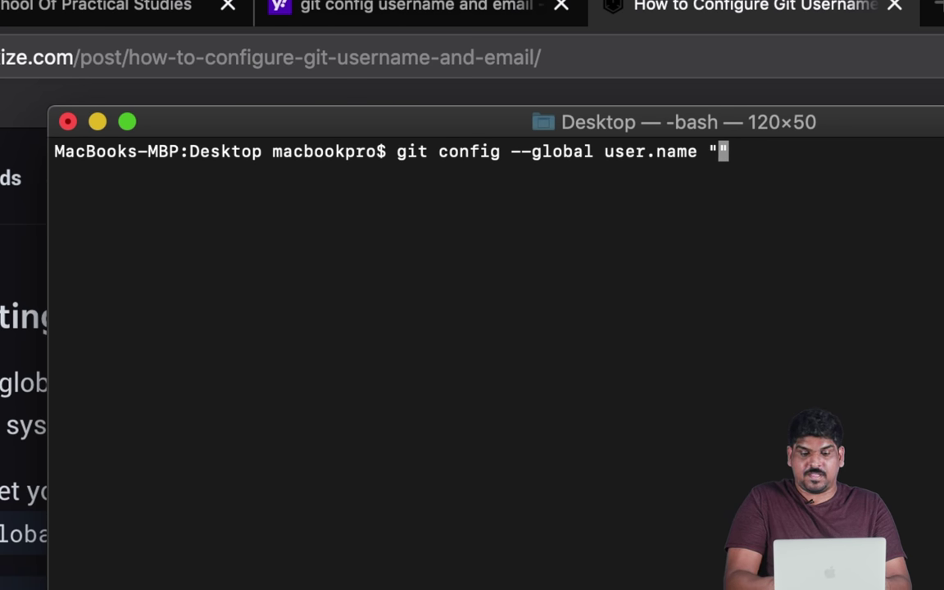
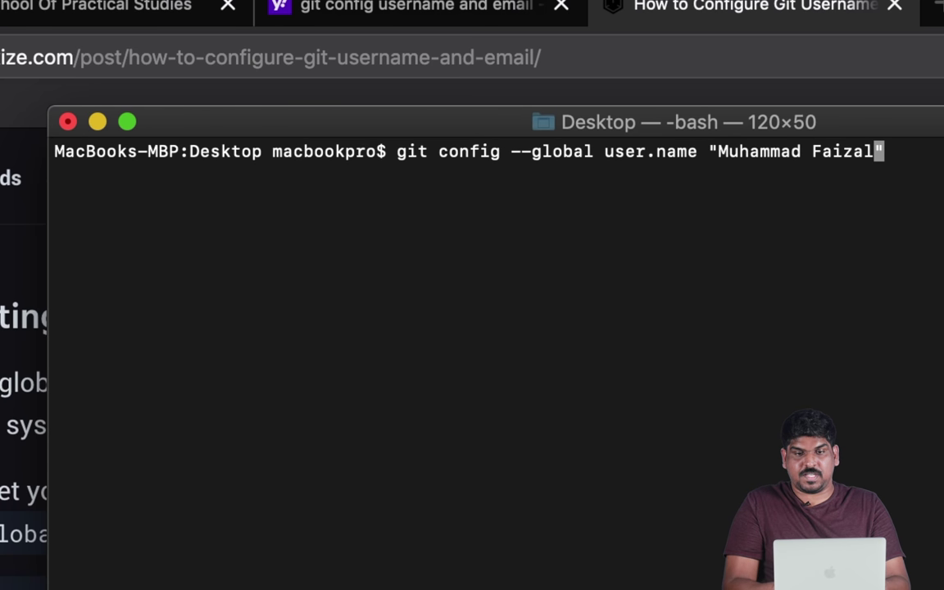
key(Right)
key(Return)
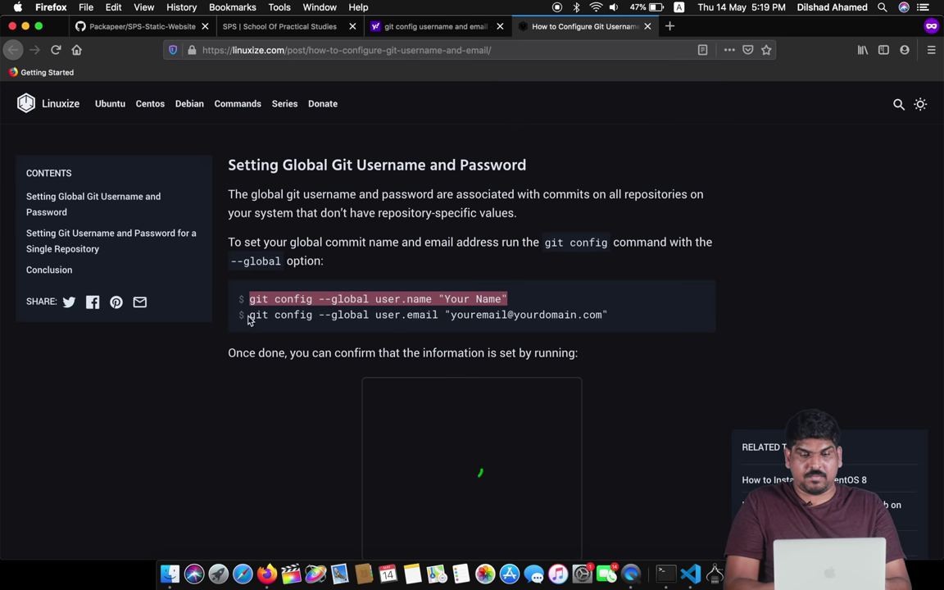
- Copy the user.email command and set git's global user.email to the user's e-mail address
click(248, 317)
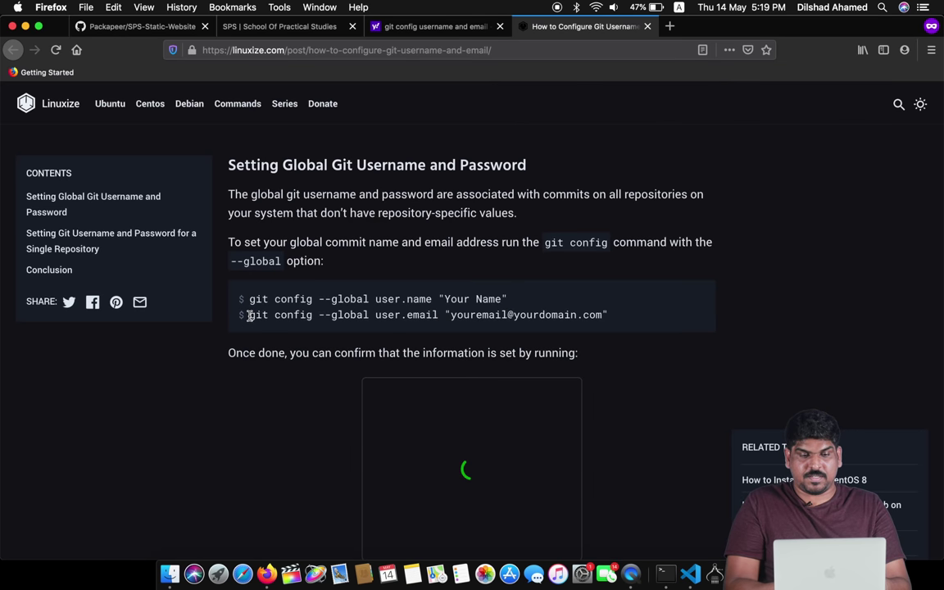
shift+click(617, 324)
key(super+c)
key(super+Tab)
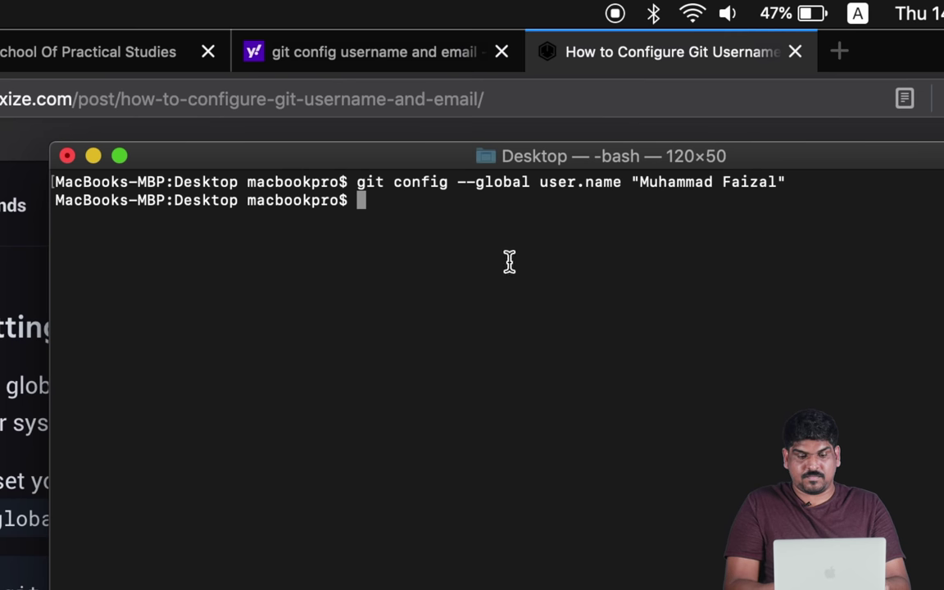
key(super+v)
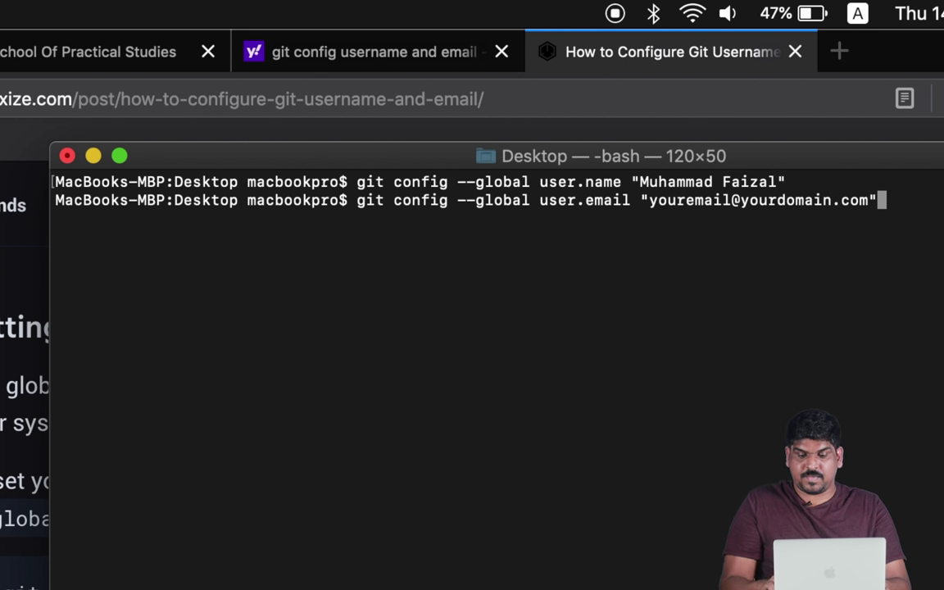
key(Left)
key(BackSpace)
key(BackSpace)
key(BackSpace)
key(BackSpace)
key(BackSpace)
key(BackSpace)
key(BackSpace)
key(BackSpace)
key(BackSpace)
key(BackSpace)
key(BackSpace)
key(BackSpace)
key(BackSpace)
key(BackSpace)
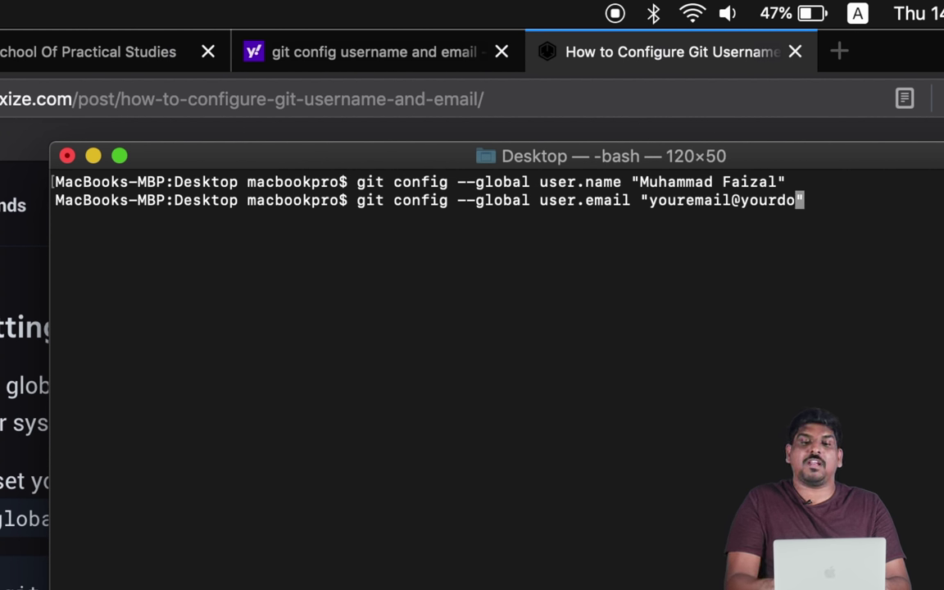
key(BackSpace)
key(BackSpace)
key(BackSpace)
key(BackSpace)
key(BackSpace)
key(BackSpace)
key(BackSpace)
key(BackSpace)
key(BackSpace)
key(BackSpace)
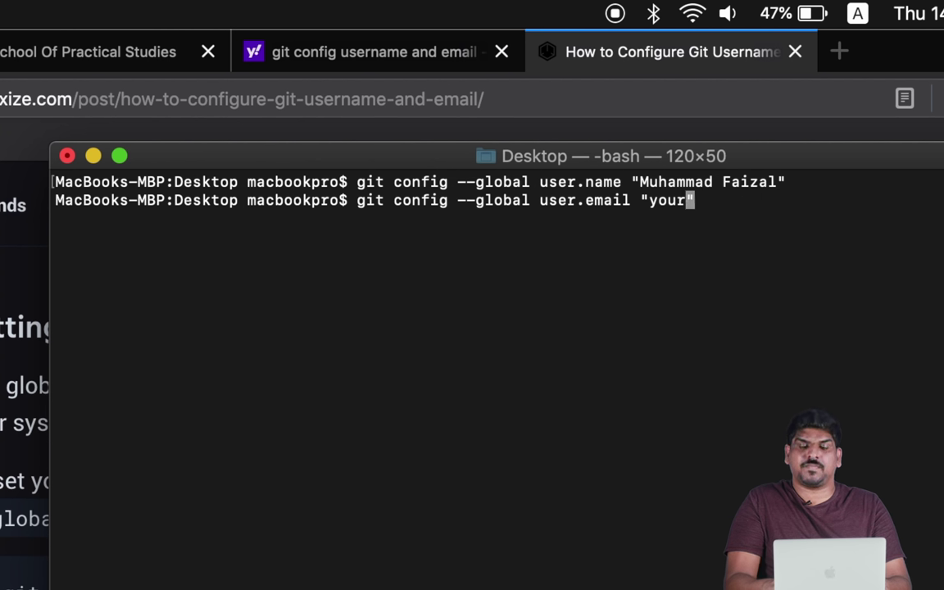
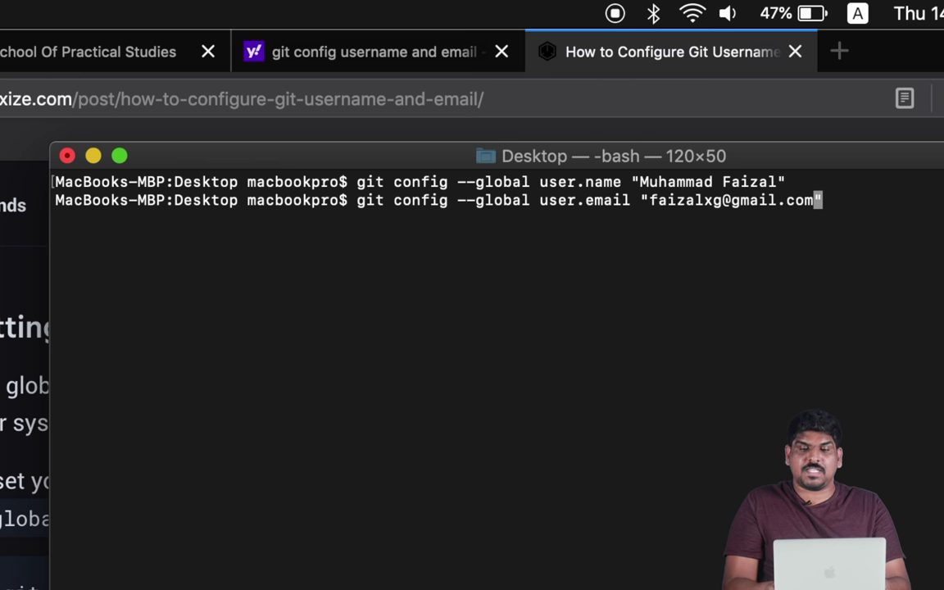
key(Return)
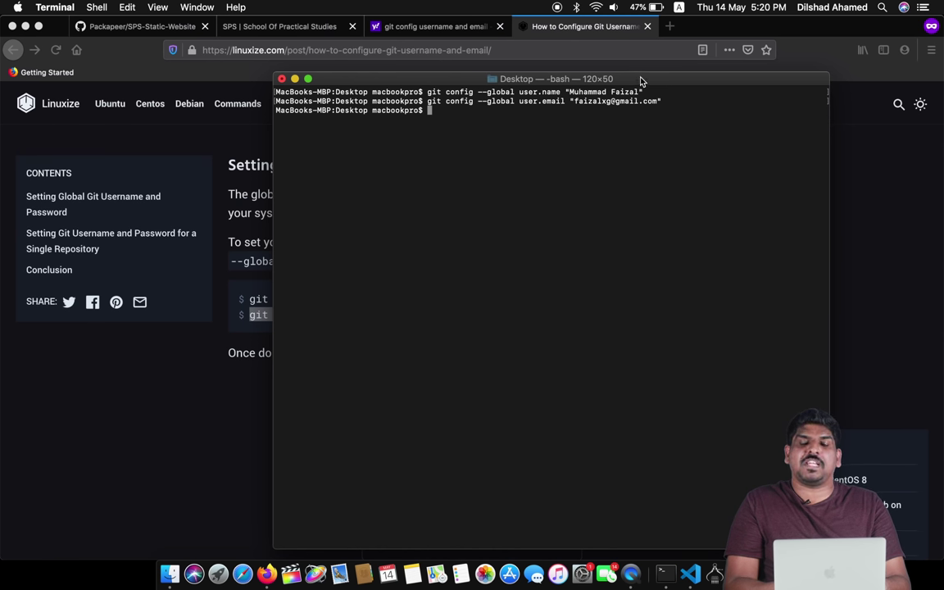
- List the Desktop contents with ls to locate the clone
drag(785, 155, 782, 449)
drag(639, 227, 610, 117)
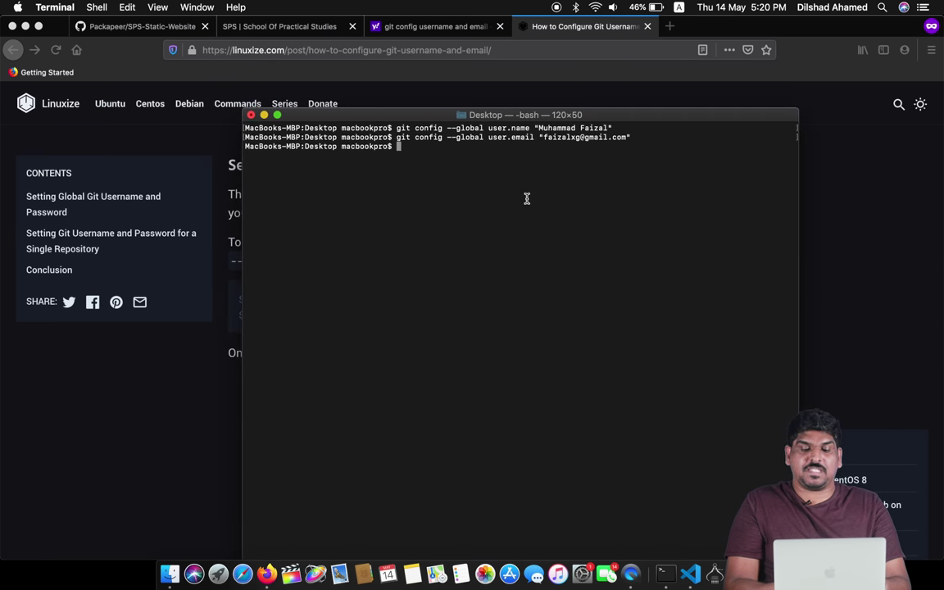
text(ls)
key(Return)
- Enter the SPS-Static-Website folder, list its files, and clear the screen
text(cd )
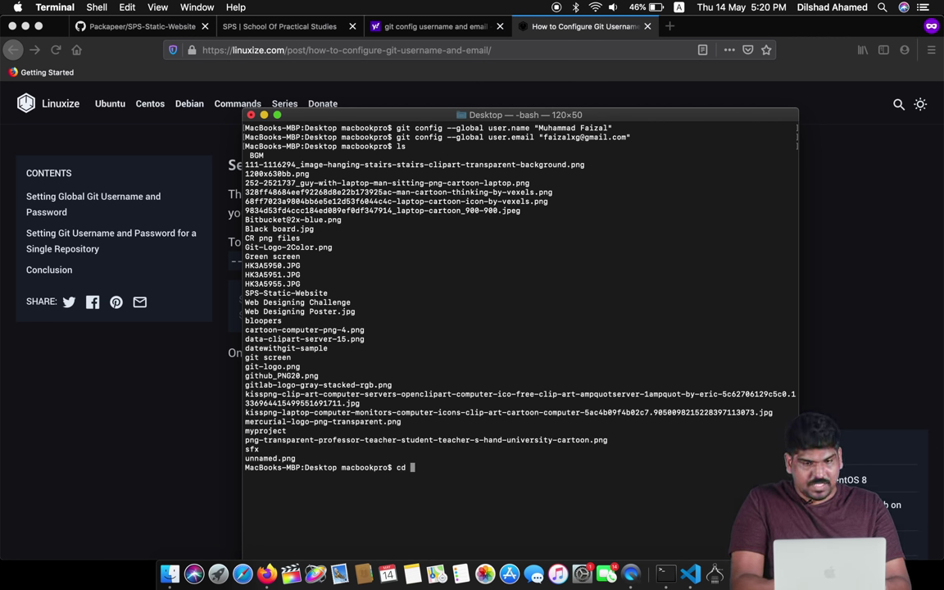
text(SPS)
key(Tab)
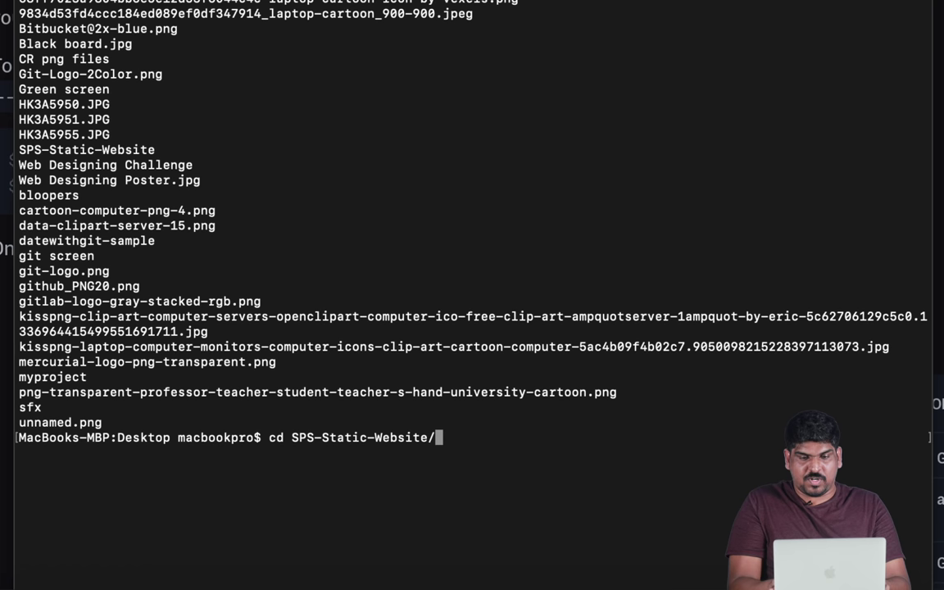
key(Return)
text(ls)
key(Return)
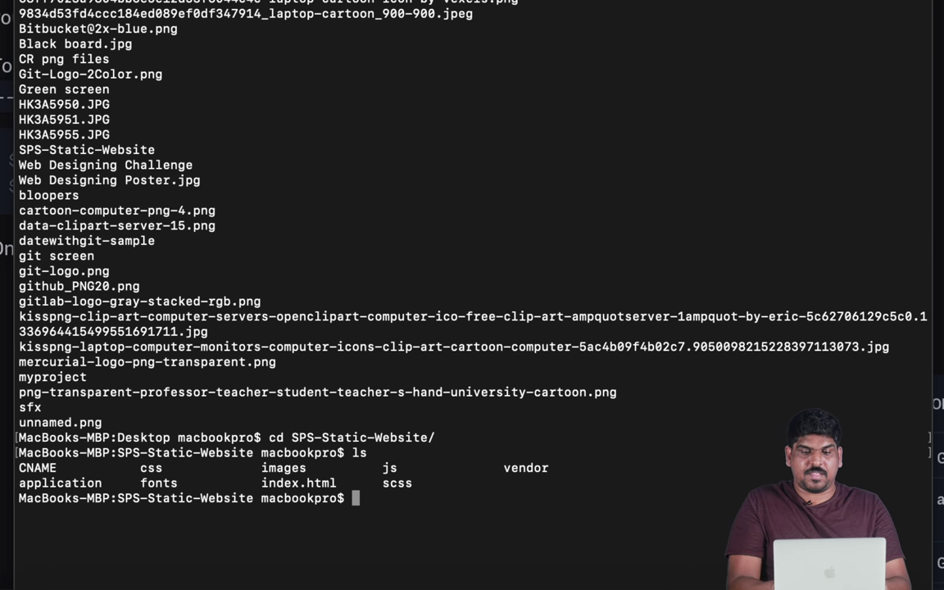
text(clear)
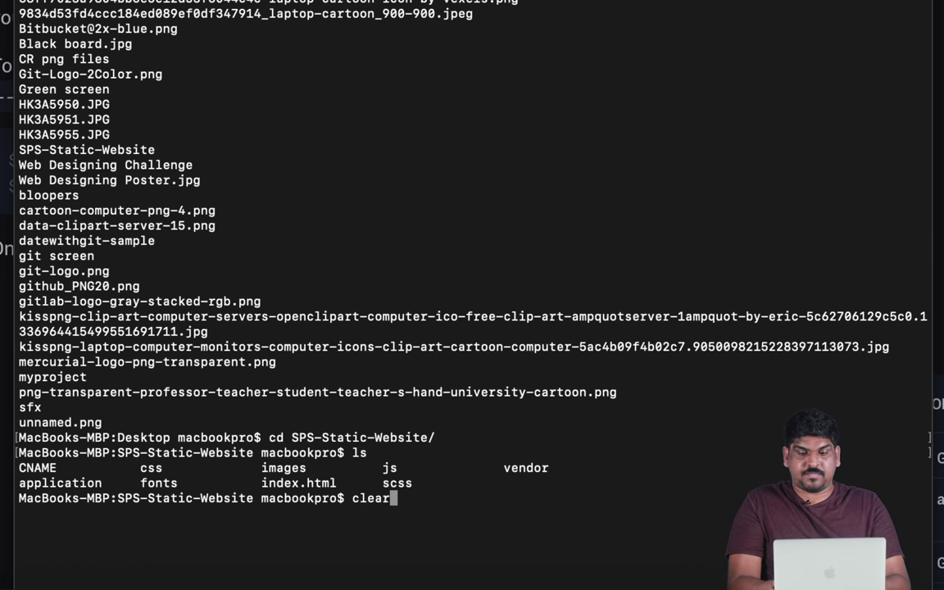
key(Return)
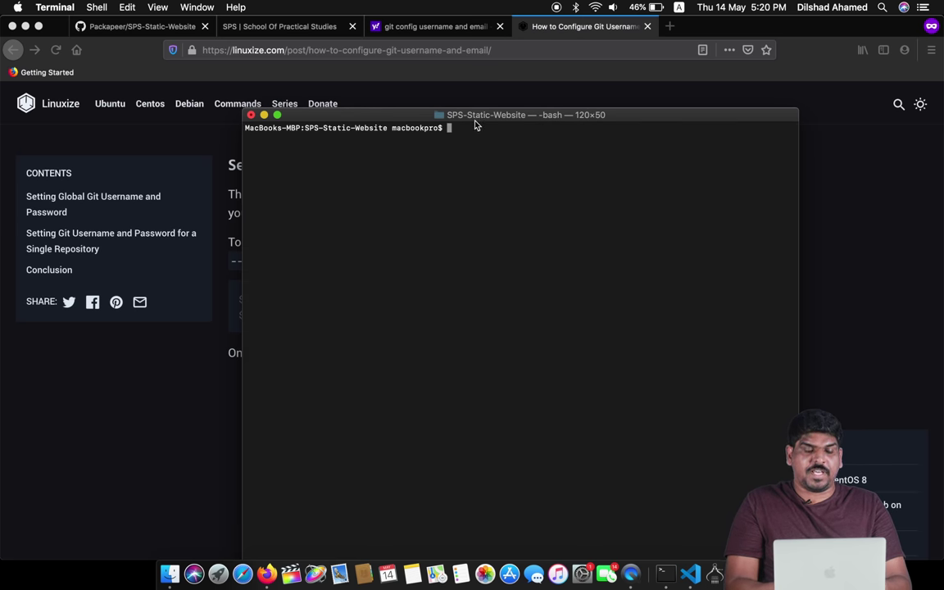
- Open the Desktop's SPS-Static-Website folder in Finder, then switch back to Terminal
click(170, 576)
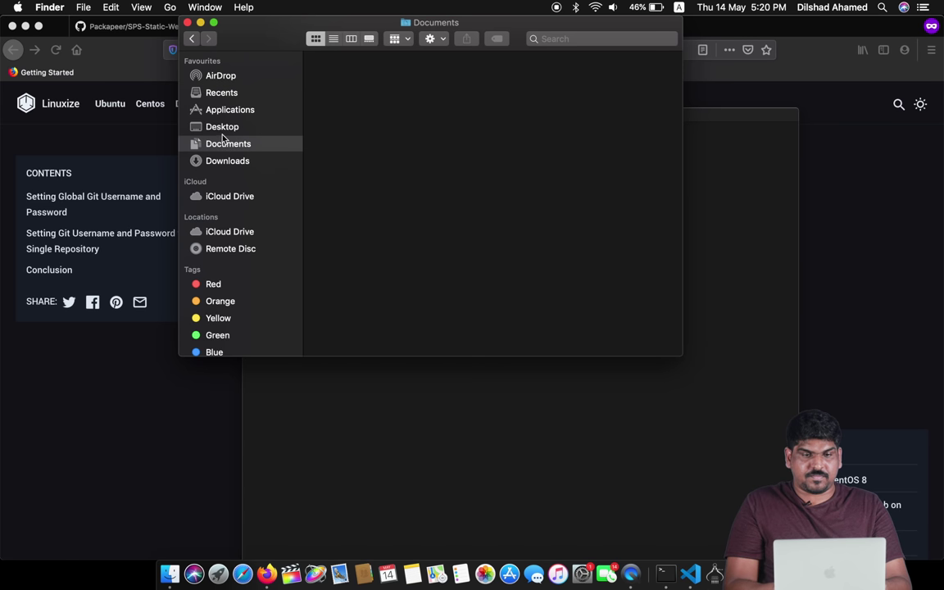
click(220, 127)
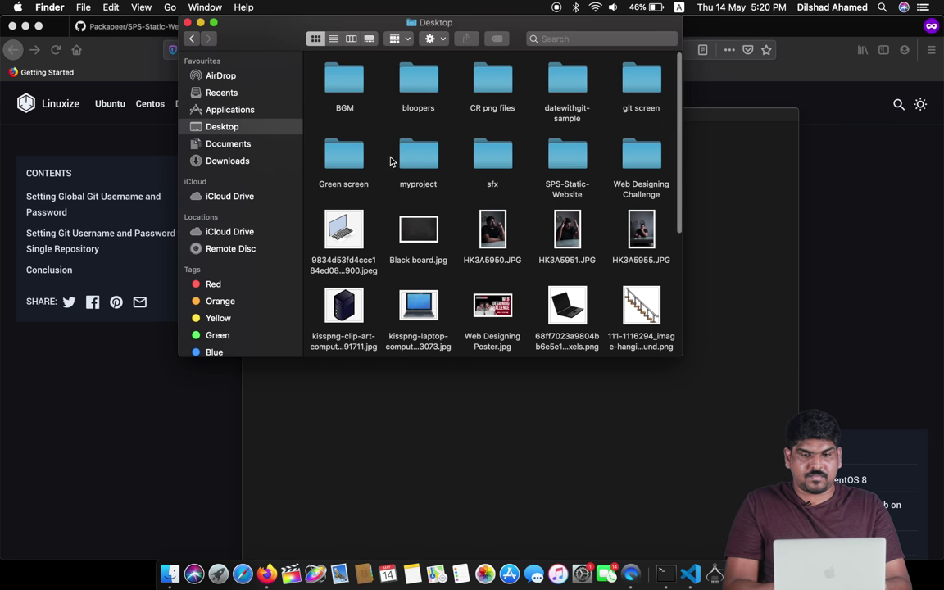
scroll(393, 158, down, 3)
right_click(550, 159)
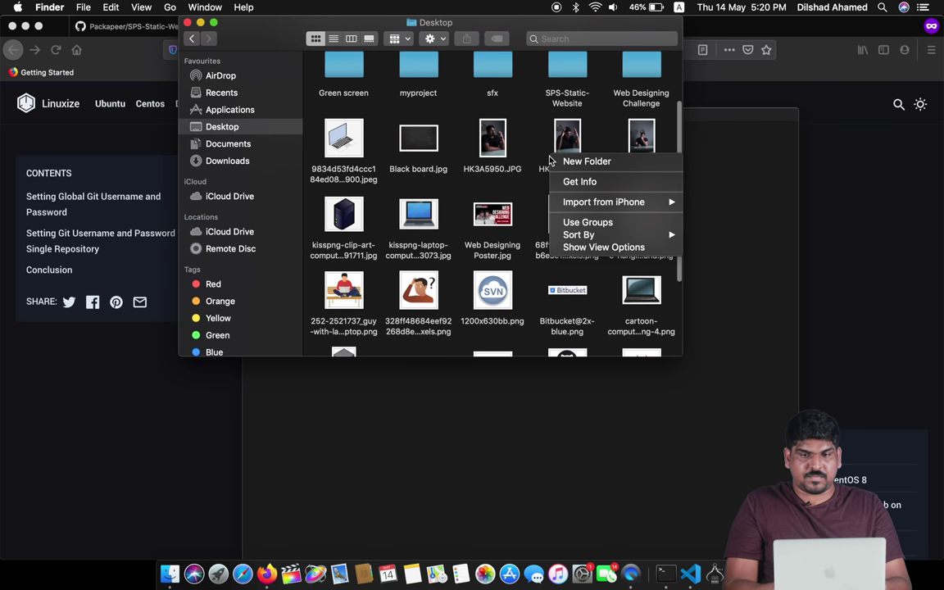
click(573, 66)
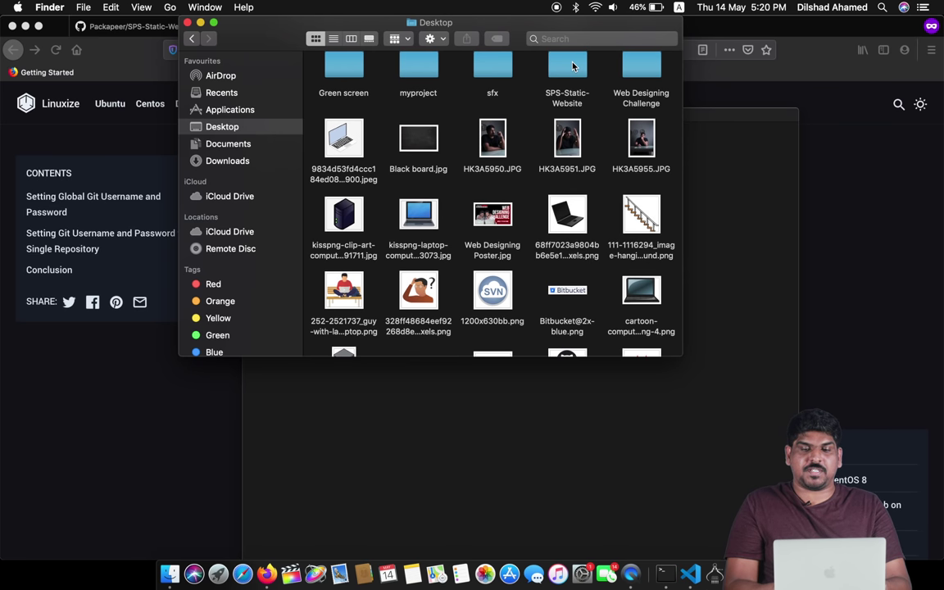
double_click(573, 66)
key(ctrl+alt+t)
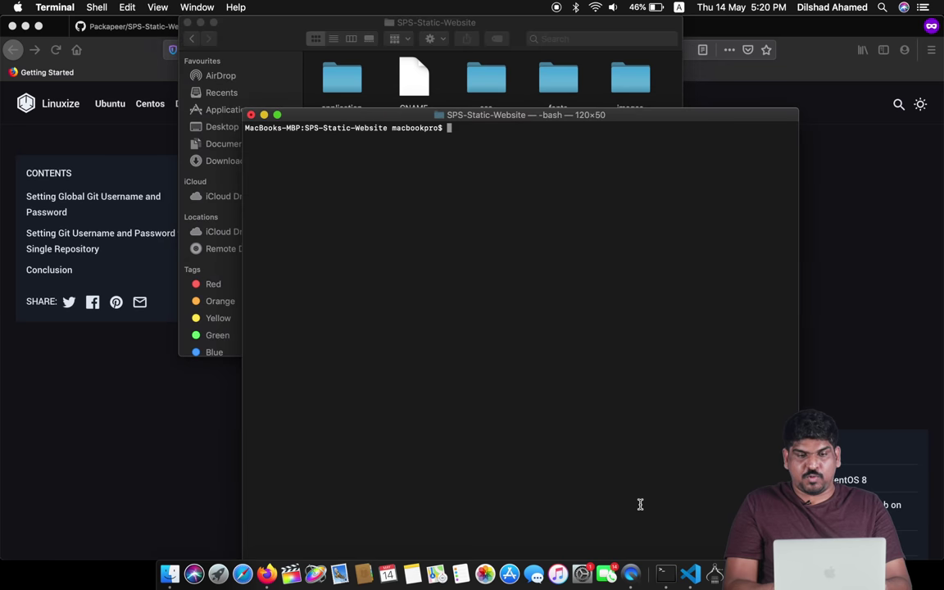
- Run git log, page down through the commit history, then suspend the viewer with Ctrl-Z
text(git s)
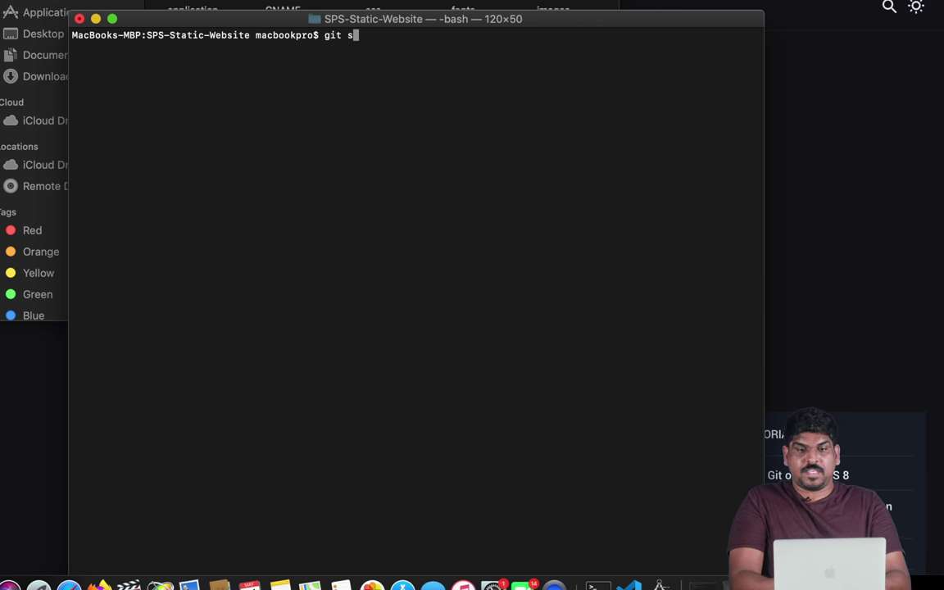
key(BackSpace)
text(log)
key(Return)
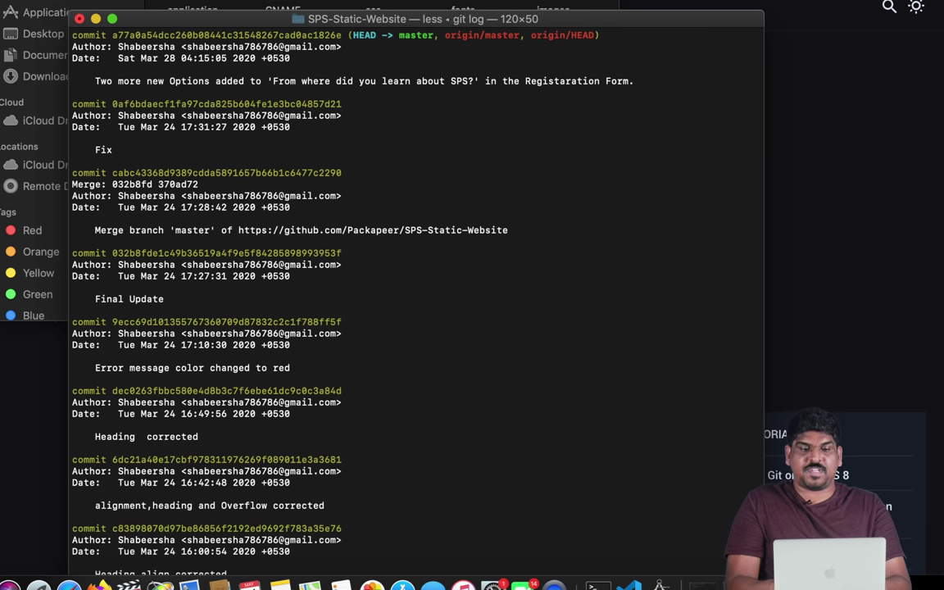
scroll(512, 223, up, 15)
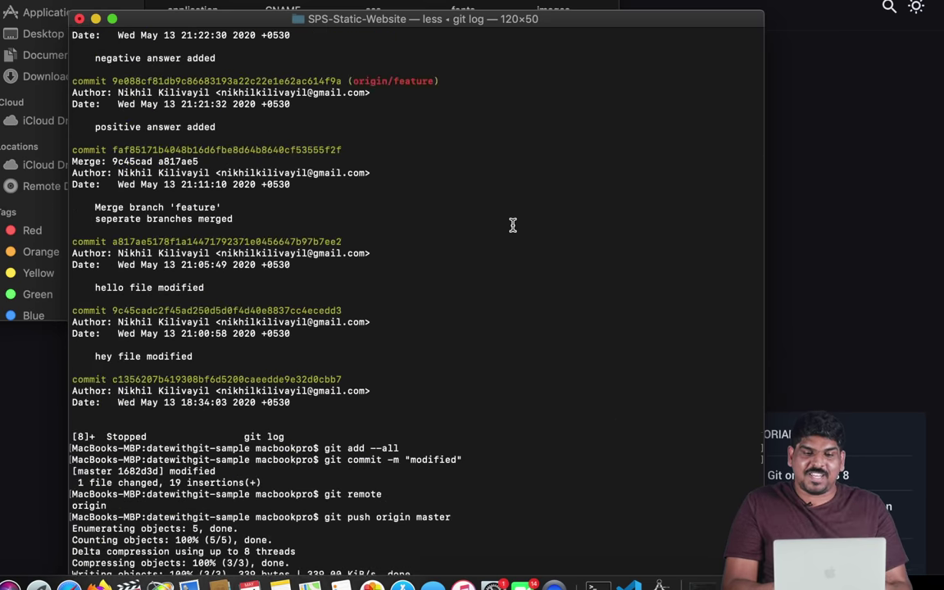
scroll(512, 224, down, 15)
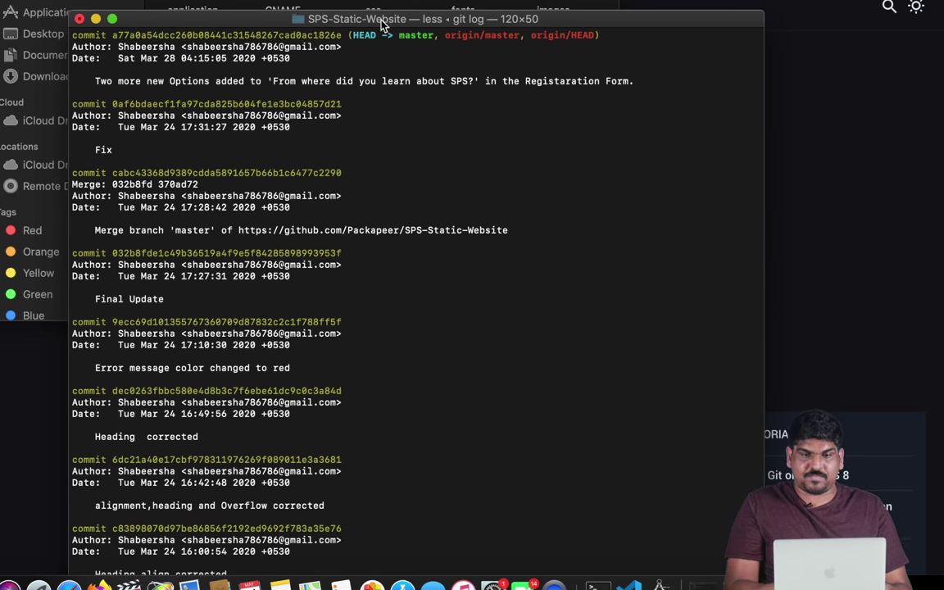
key(Down)
key(Down)
key(Down)
key(Down)
key(Down)
key(Down)
key(Down)
key(Down)
key(Down)
key(Down)
key(Down)
key(Down)
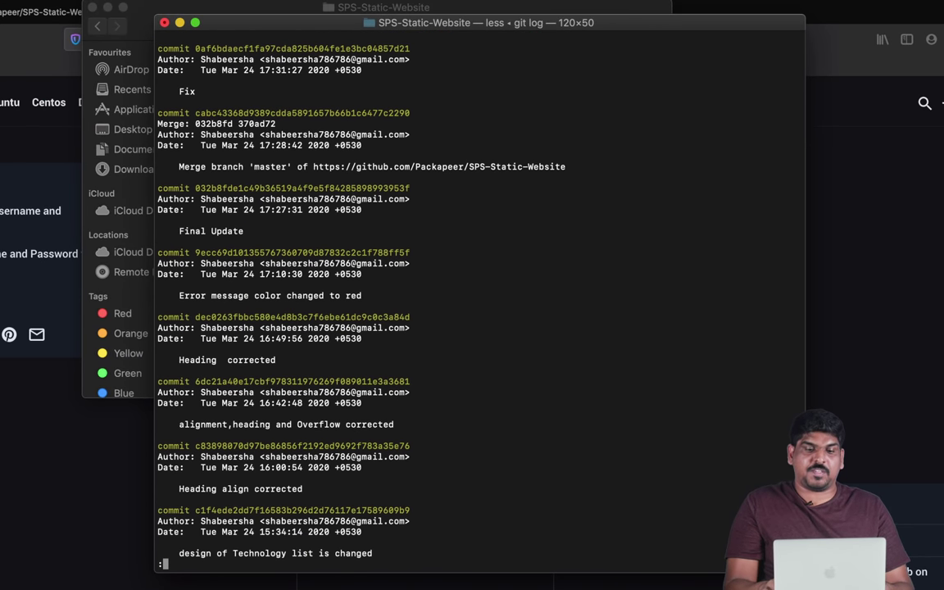
key(Down)
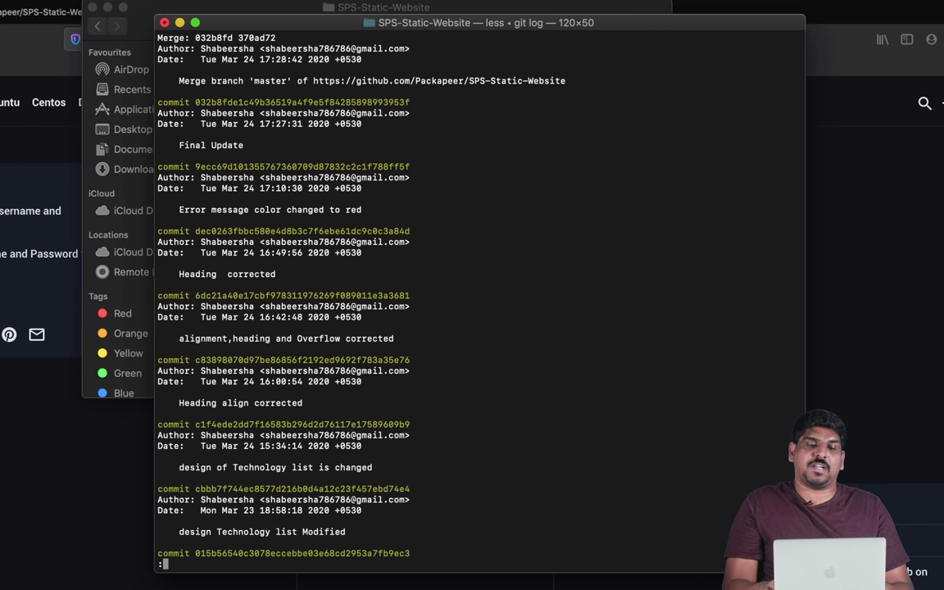
key(Down)
key(Down)
key(Down)
key(Down)
key(Down)
key(Down)
key(Down)
key(Down)
key(Down)
key(Down)
key(Down)
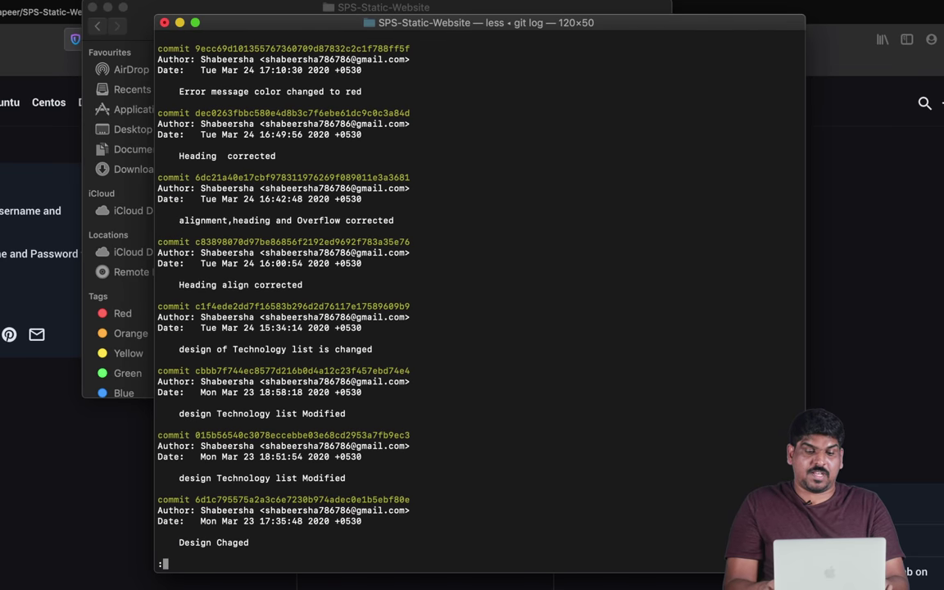
key(Down)
key(ctrl+z)
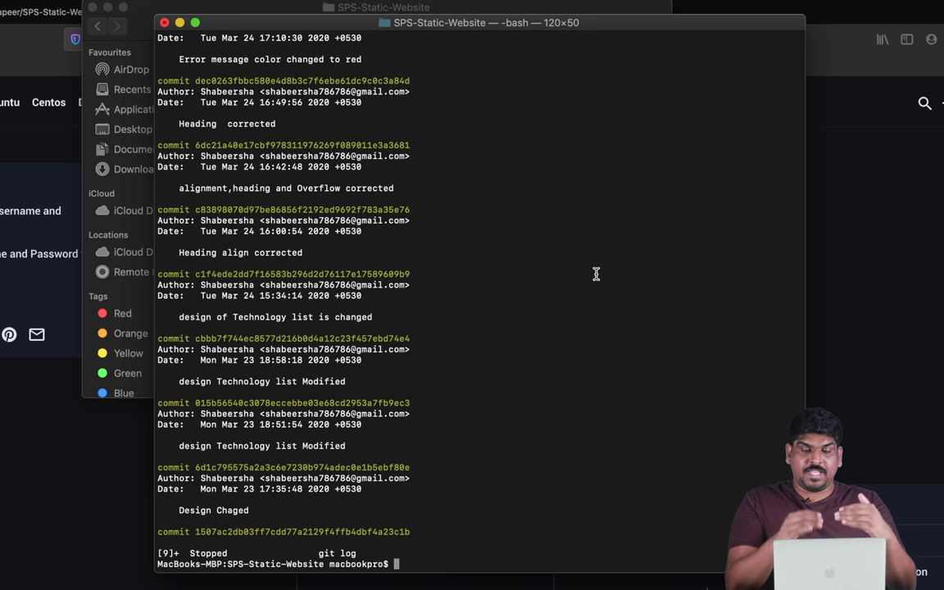
- Bring the Terminal window back to the front, ready for typing
key(super+Tab)
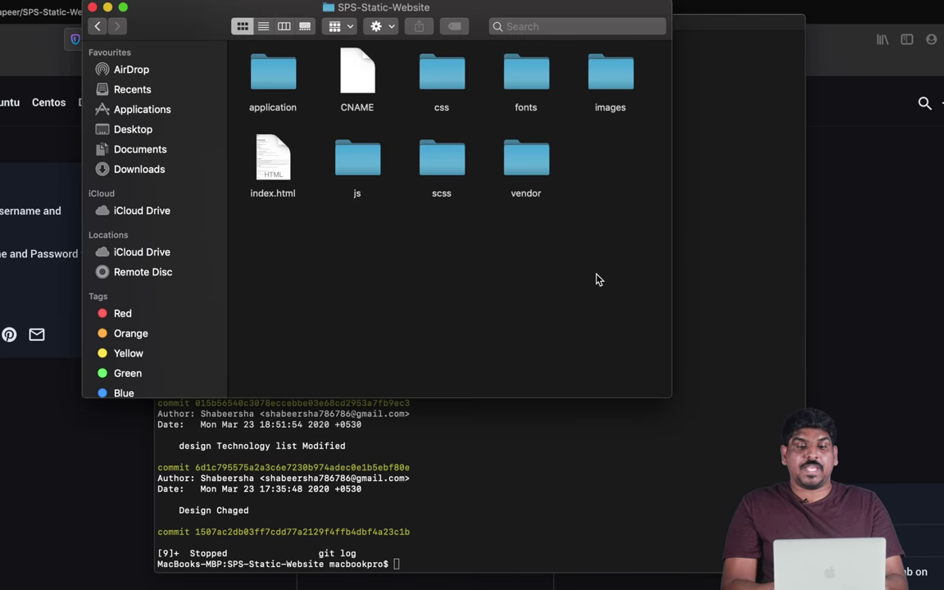
click(476, 543)
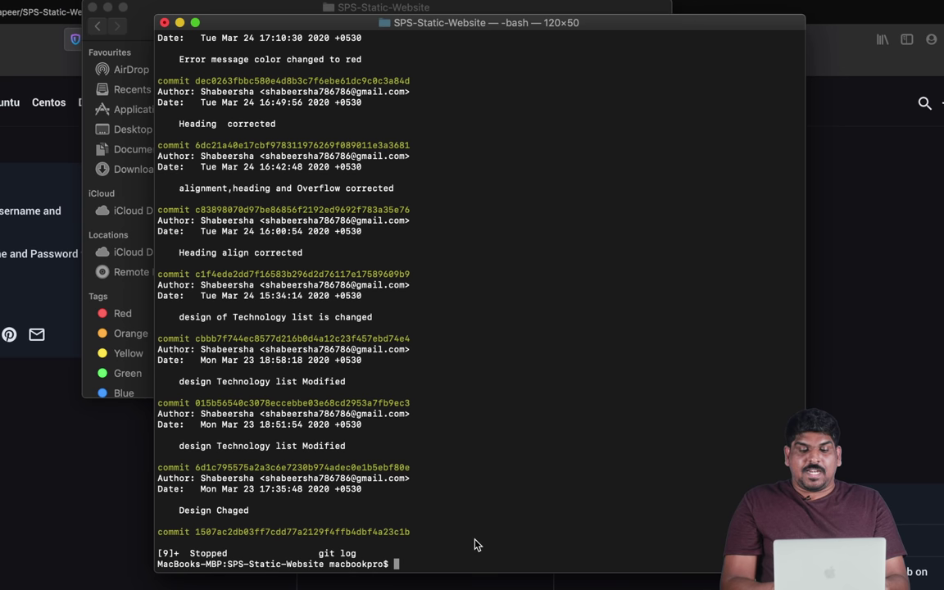
key(super+Tab)
click(455, 550)
- Run git status, git branch and git branch --all to inspect the clone's branches
text(git statu)
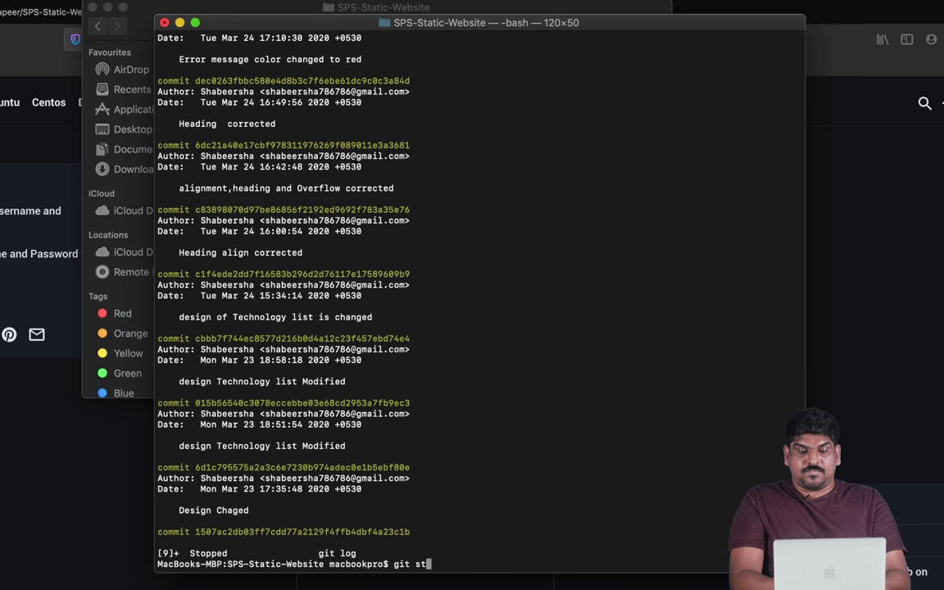
text(s)
key(Return)
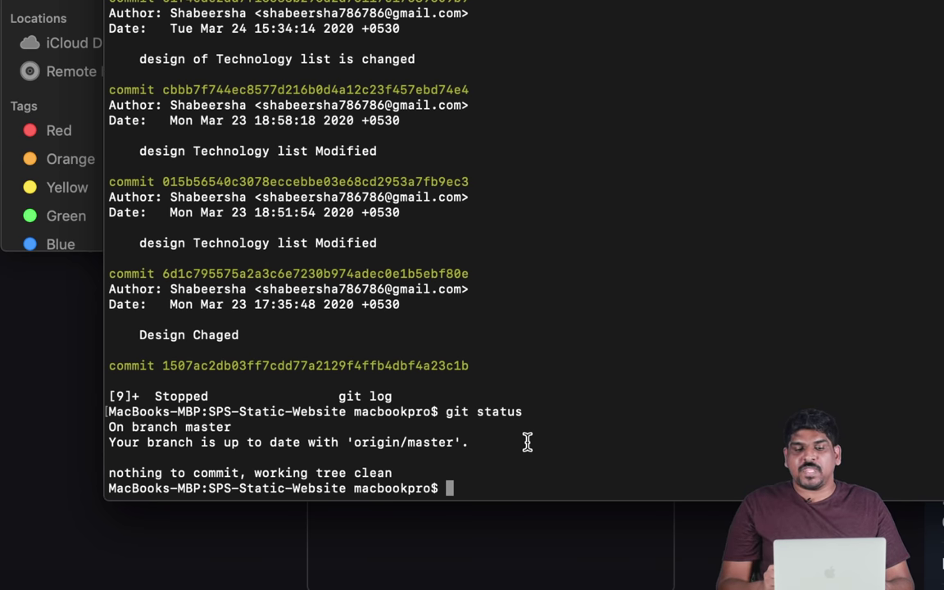
text(git branch)
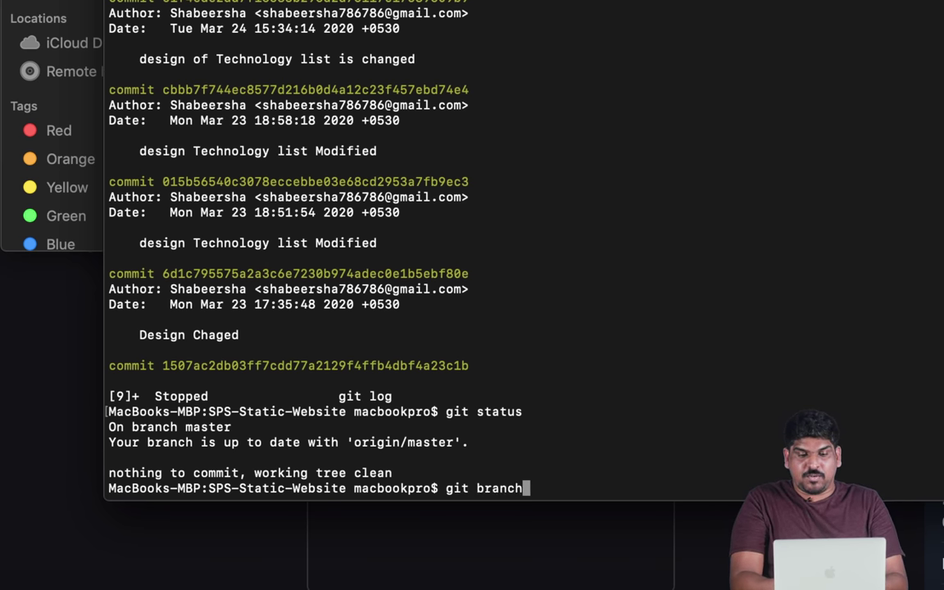
key(Return)
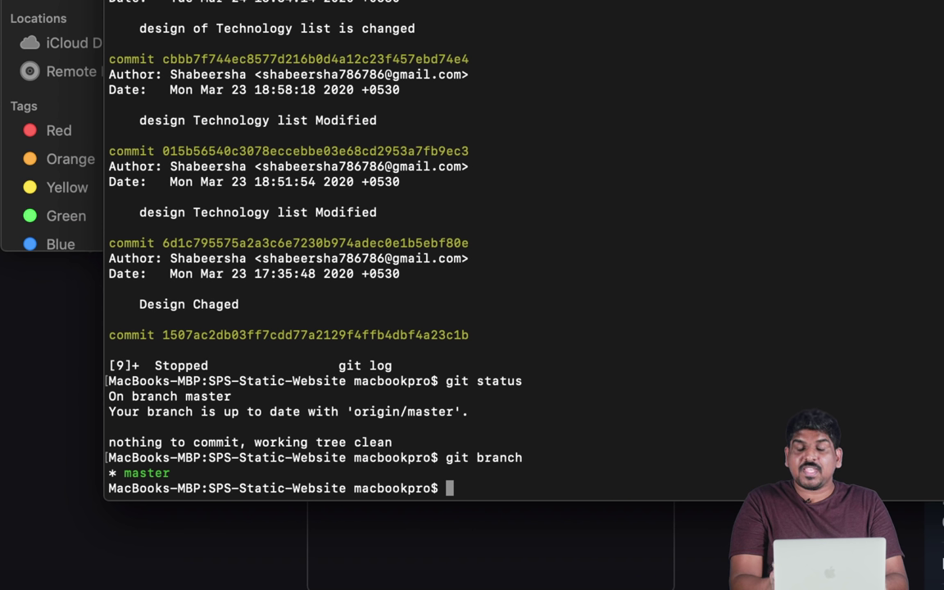
text(giut)
key(BackSpace)
key(BackSpace)
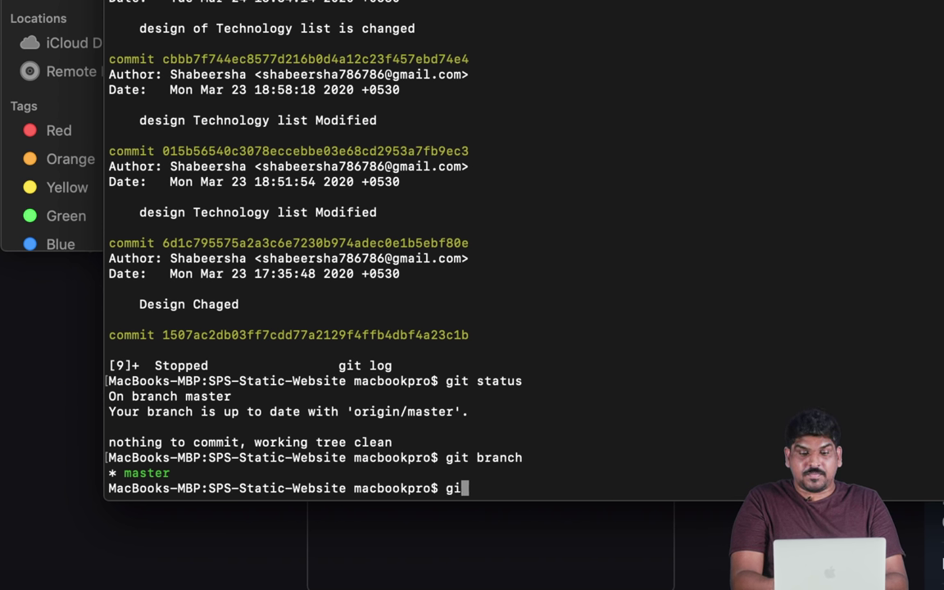
text(t branch --all)
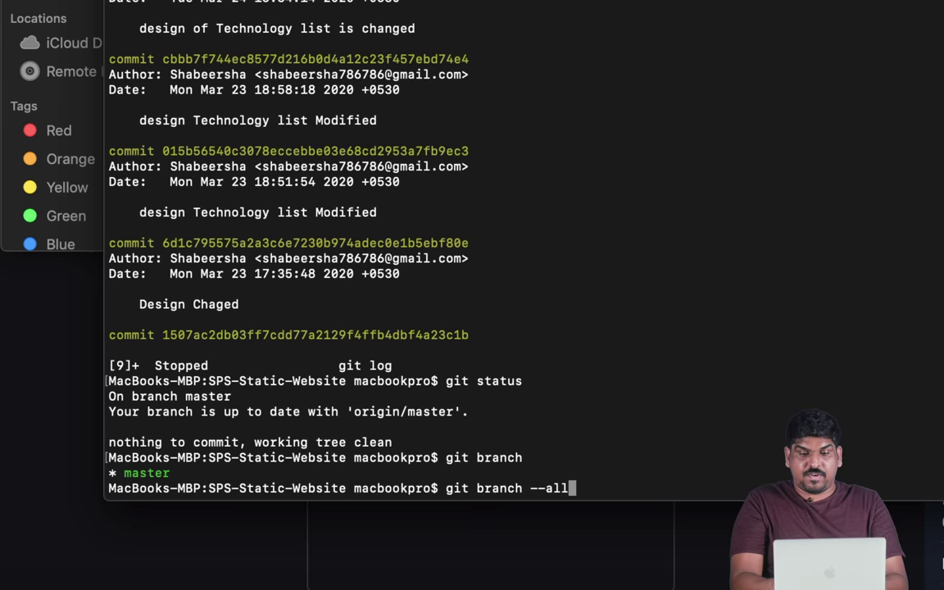
key(Return)
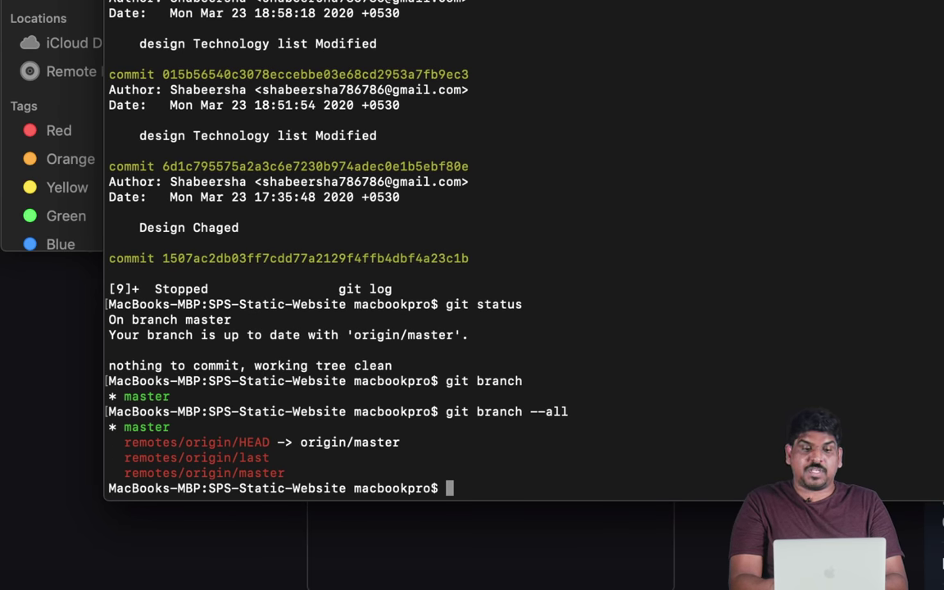
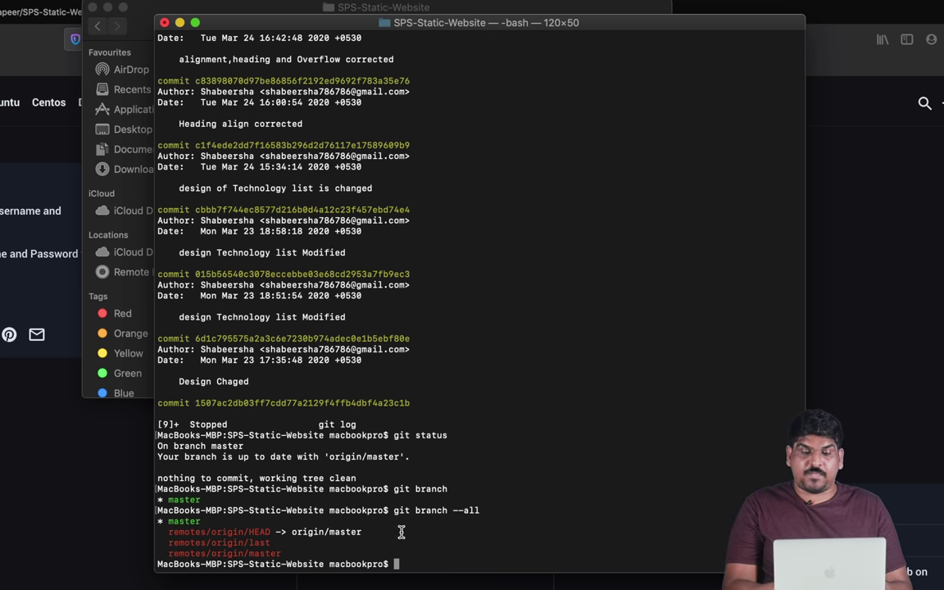
- Glance at the Linuxize git config article in Firefox, then return to the Terminal
click(180, 22)
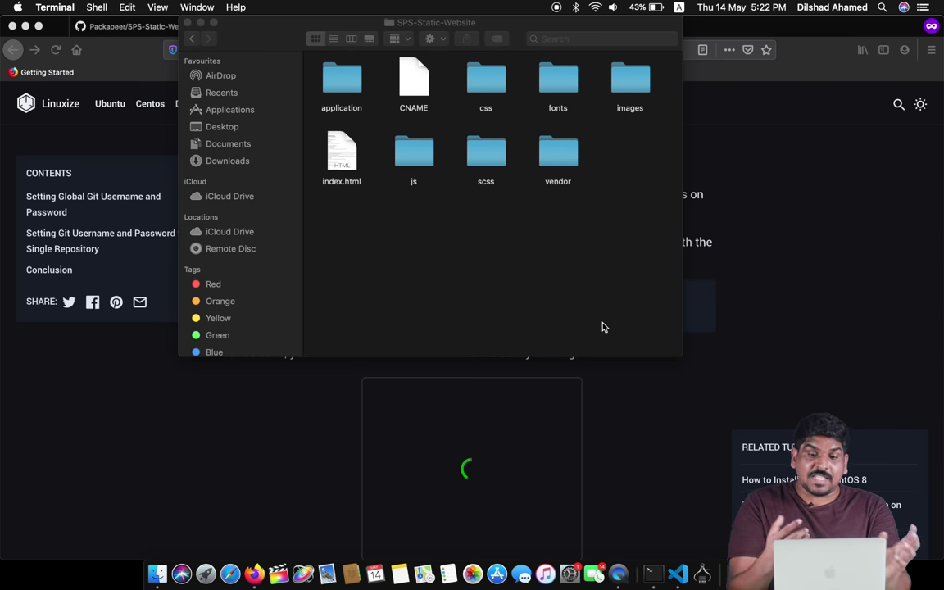
click(689, 470)
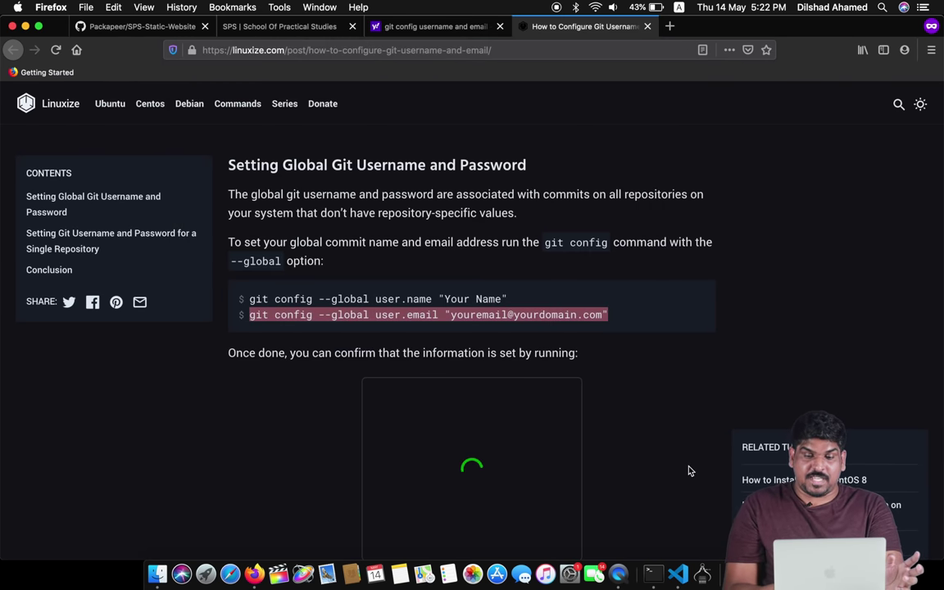
click(652, 574)
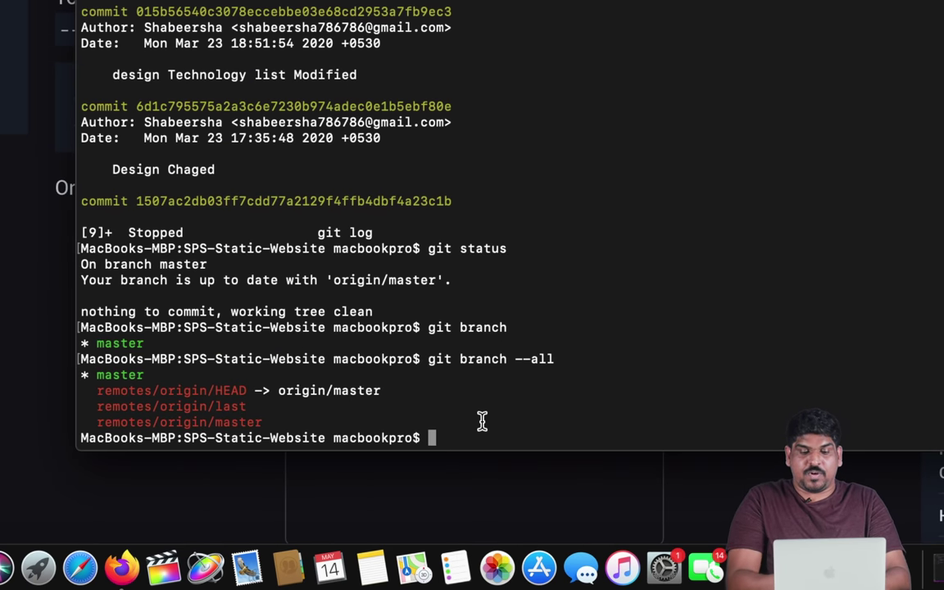
- Create the socialmedia branch with git branch socialmedia, then git checkout socialmedia
text(git )
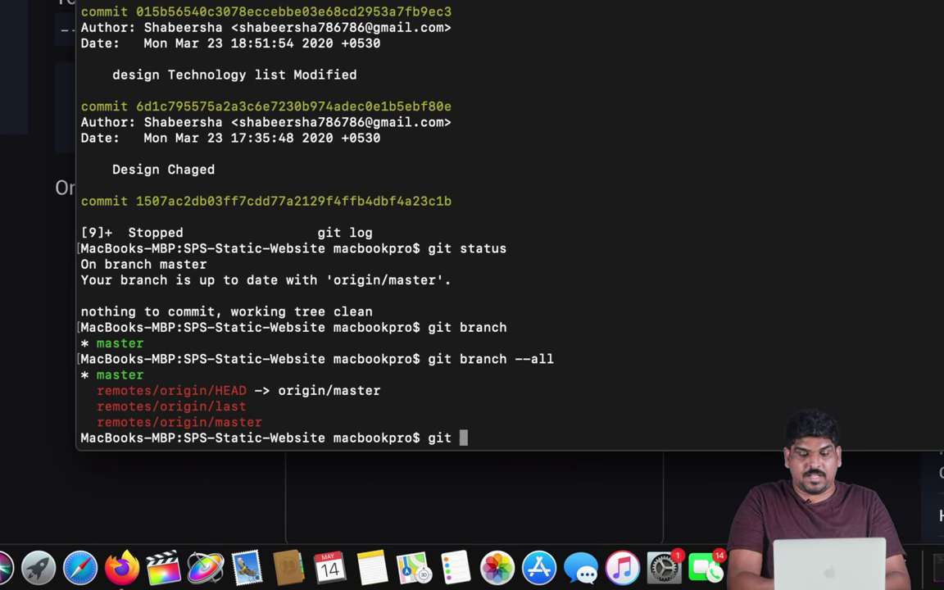
text(branch)
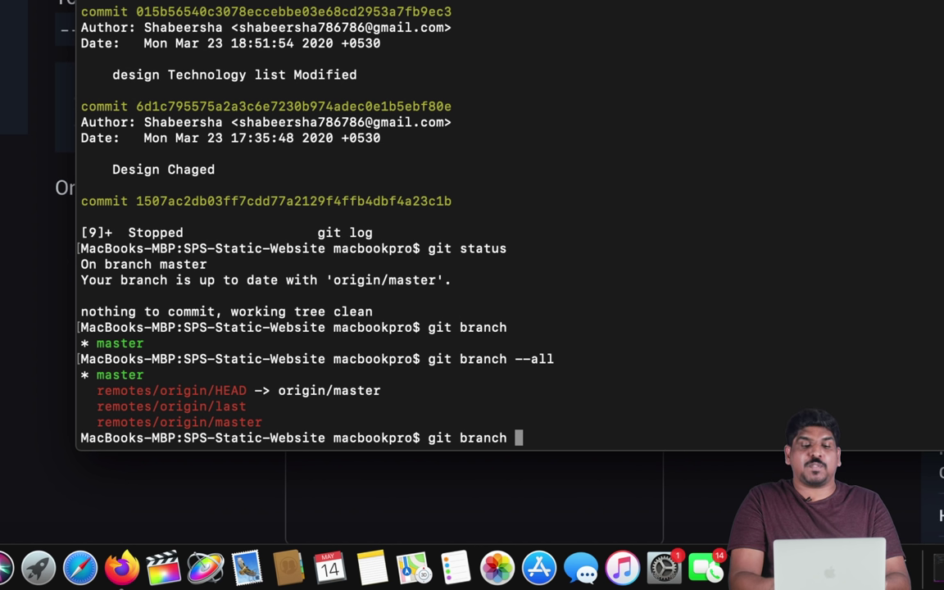
text(social)
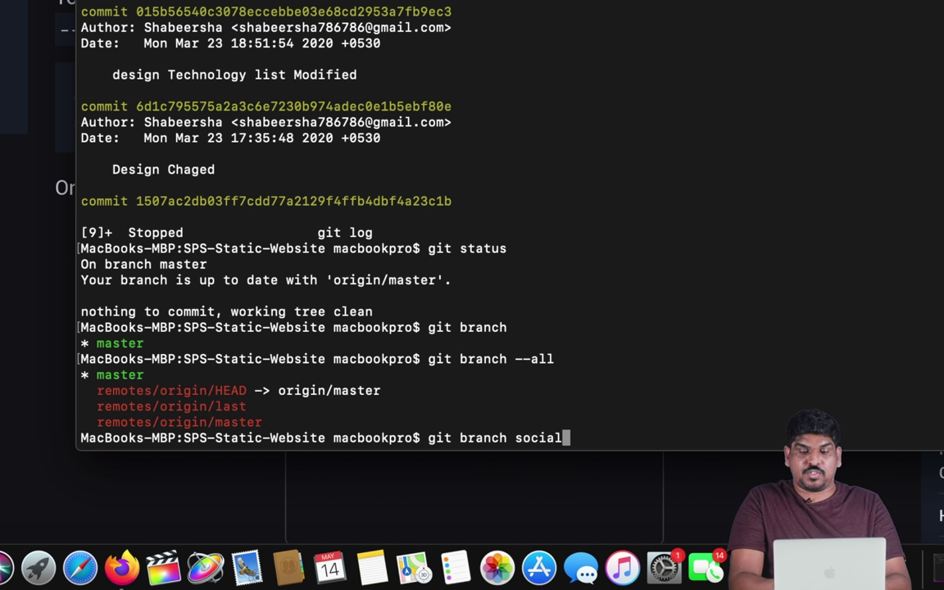
text(media)
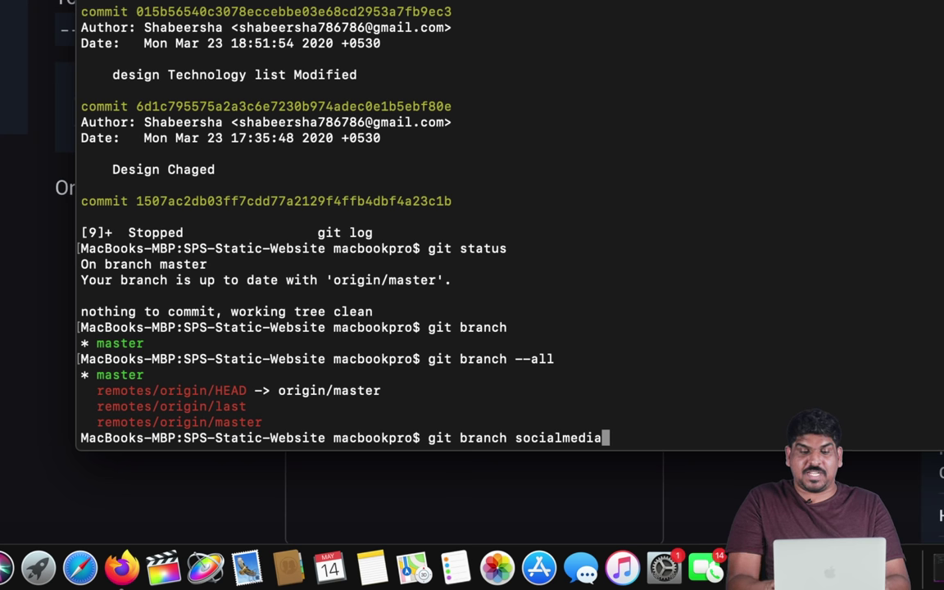
key(Return)
text(git)
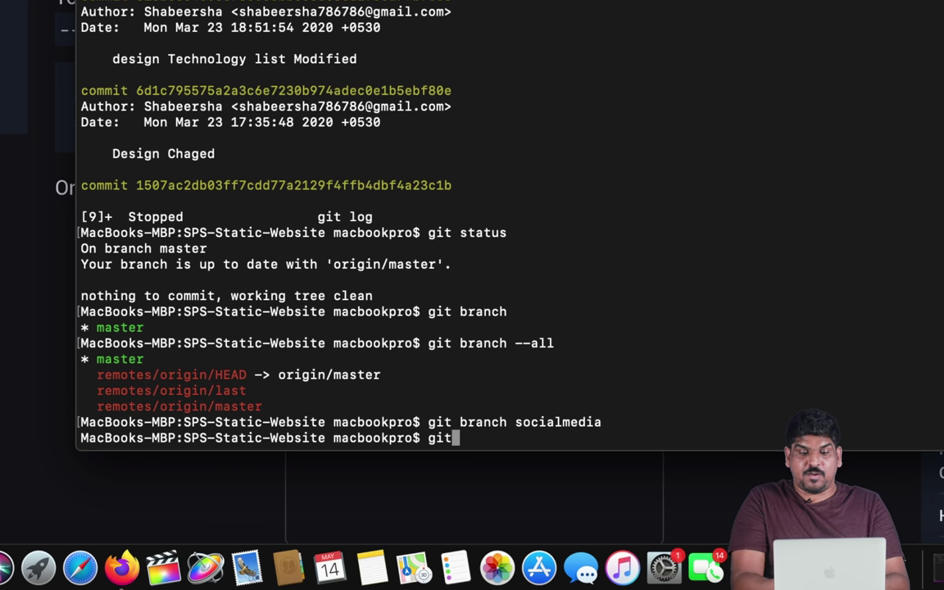
text( checkout s)
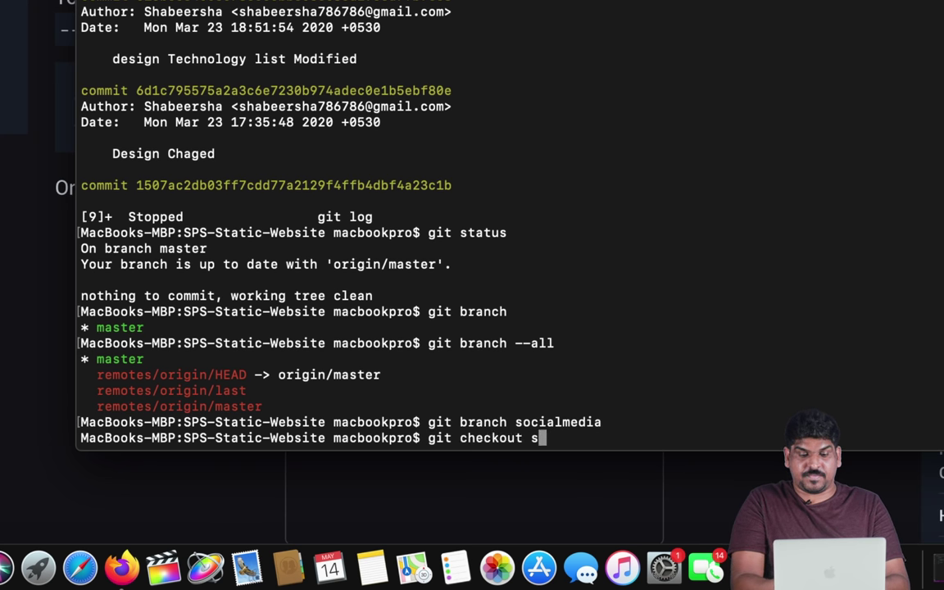
text(ocialmedia)
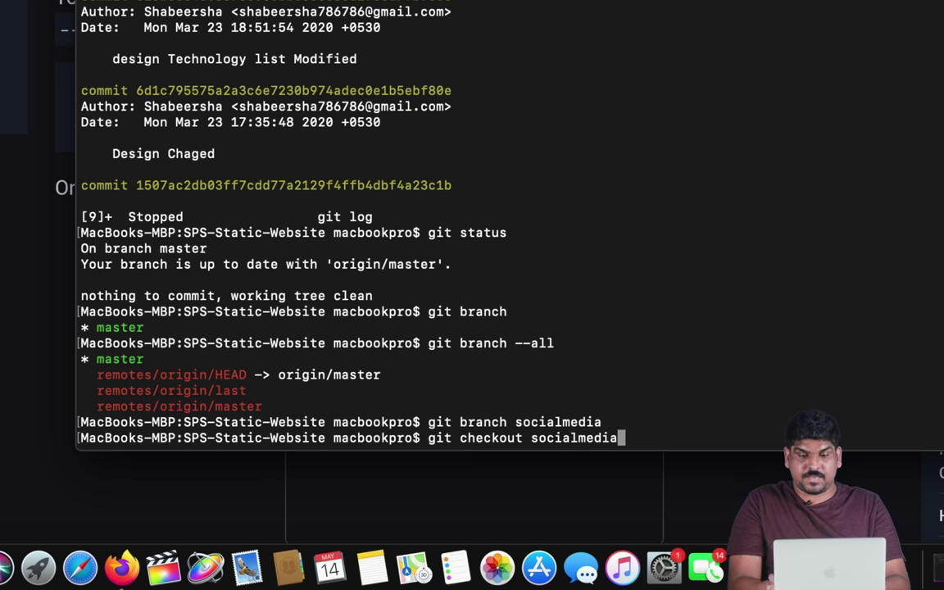
key(Return)
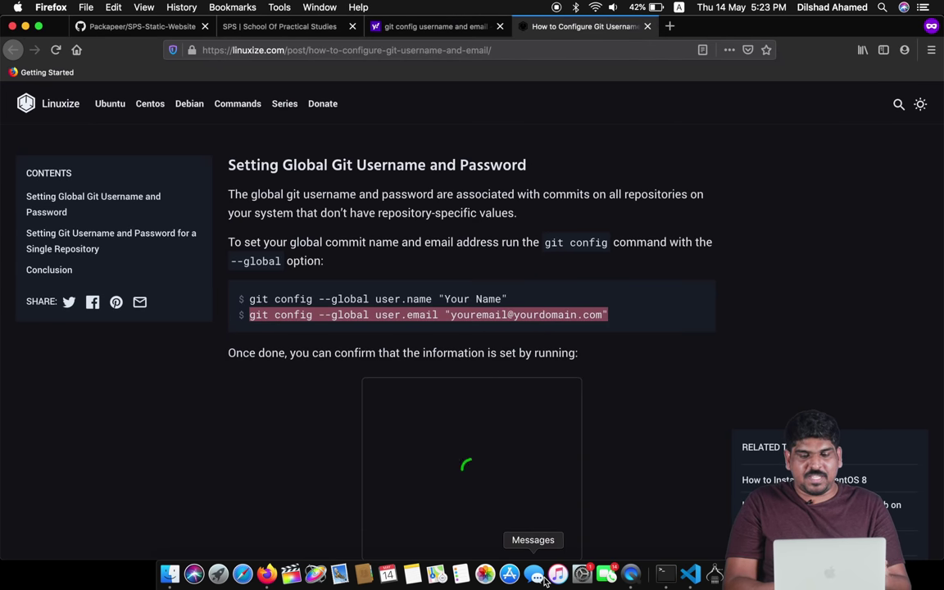
- Open the project's index.html in TextEdit, skim its contents, and close it again
click(176, 582)
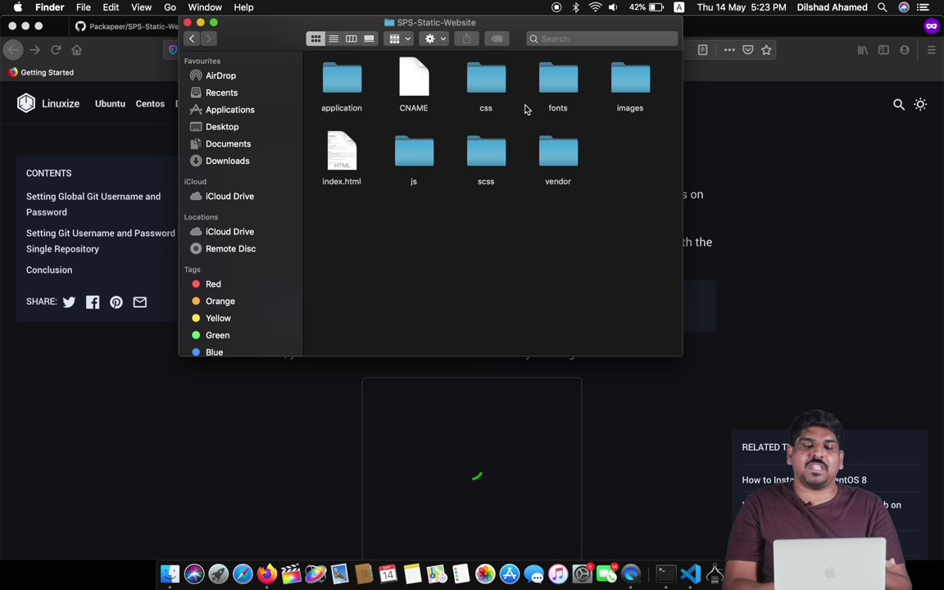
right_click(343, 152)
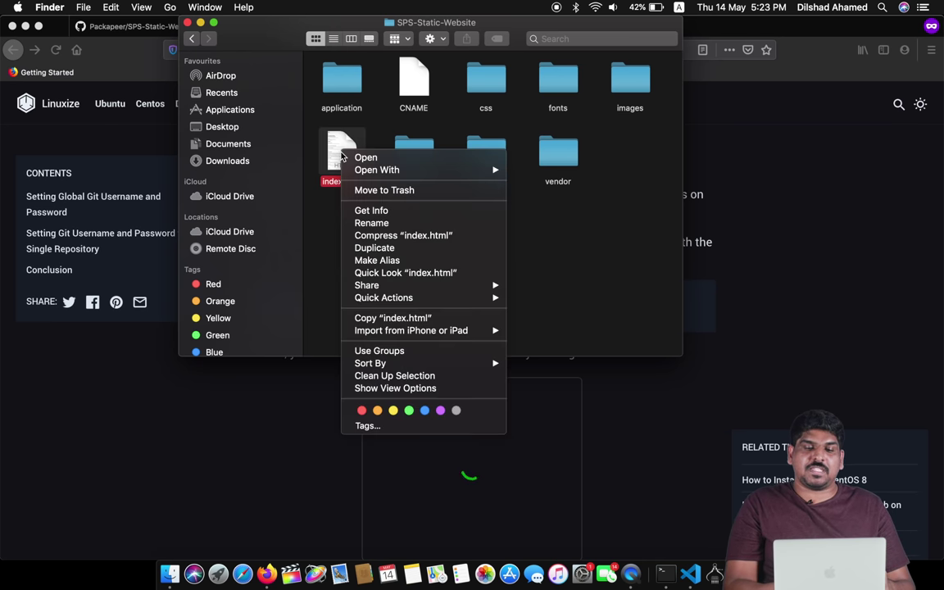
mouse_move(392, 169)
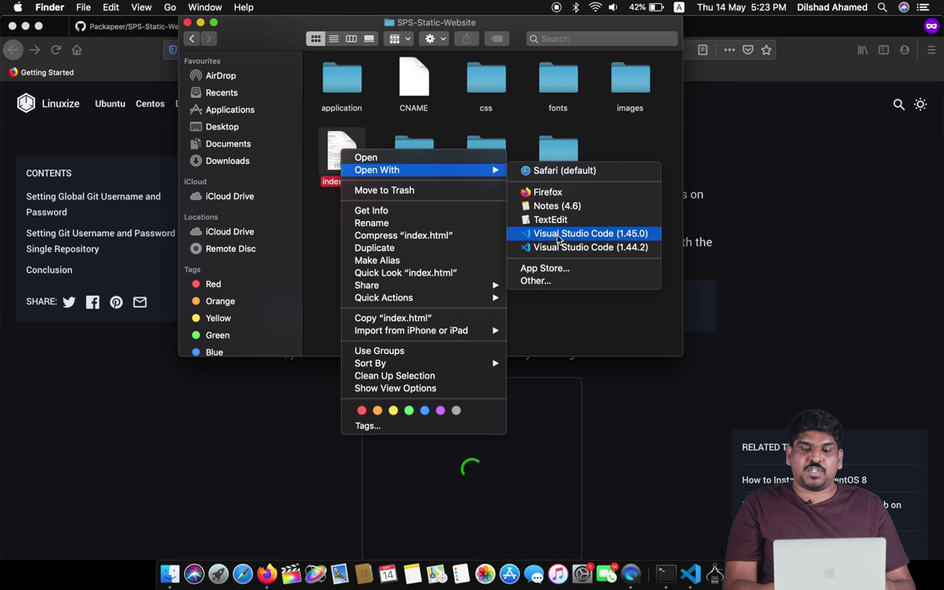
click(550, 220)
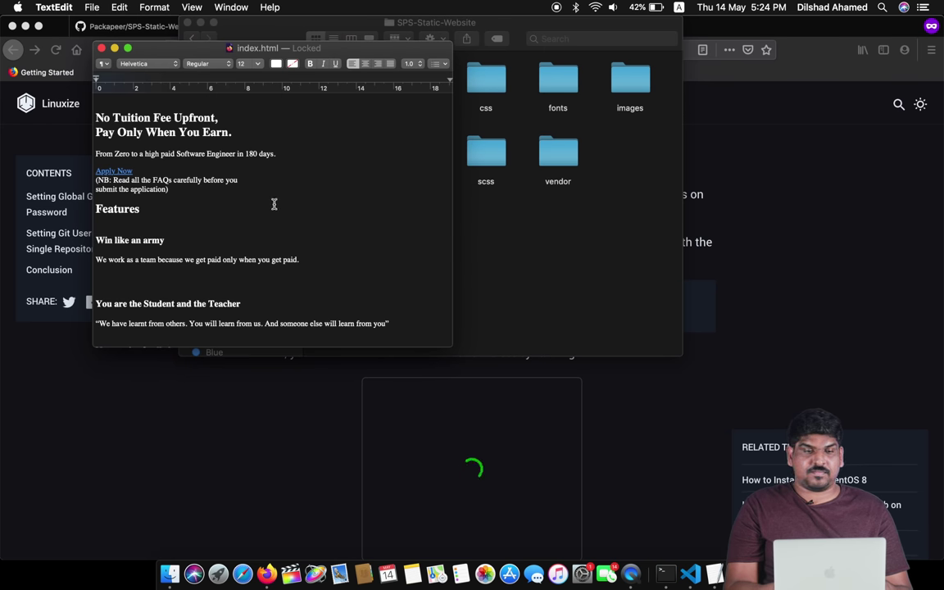
scroll(273, 204, down, 20)
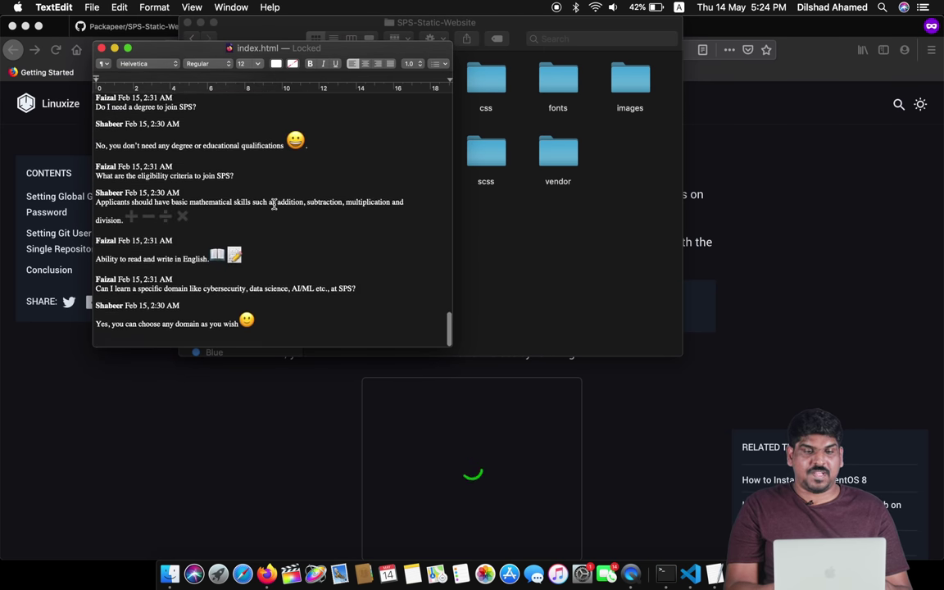
click(101, 49)
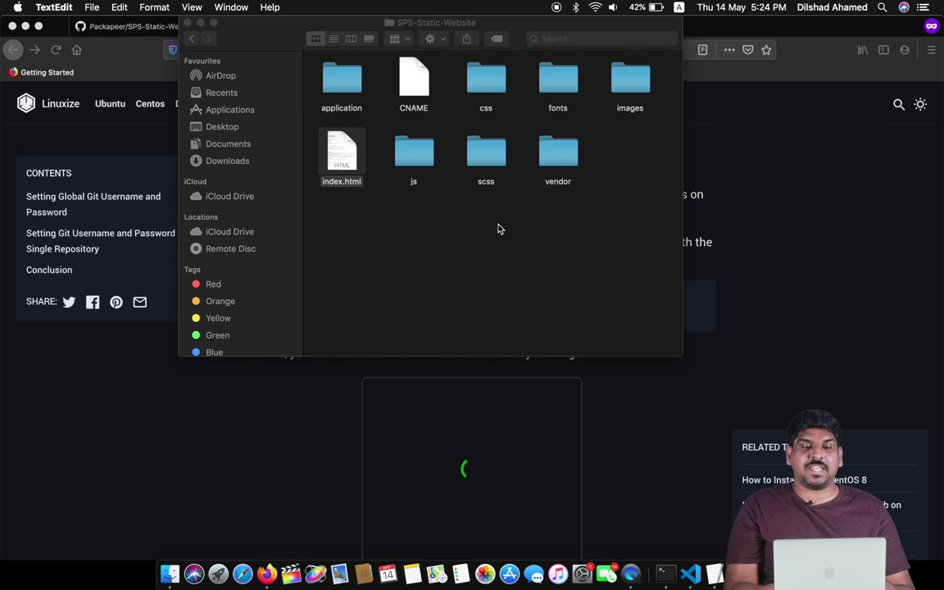
- Return Finder to the Desktop, select the SPS-Static-Website folder, then bring up Visual Studio Code
click(191, 38)
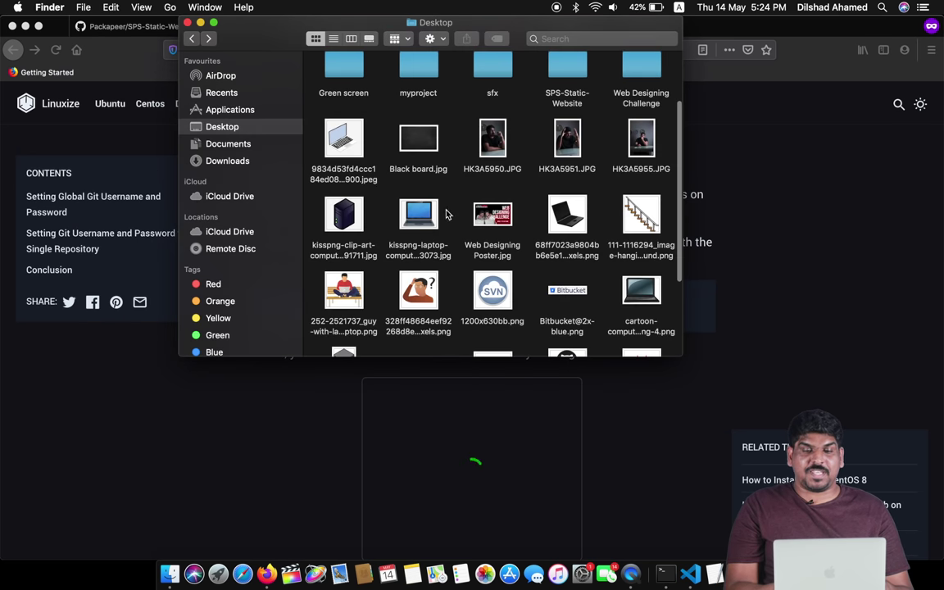
scroll(524, 123, up, 2)
click(563, 101)
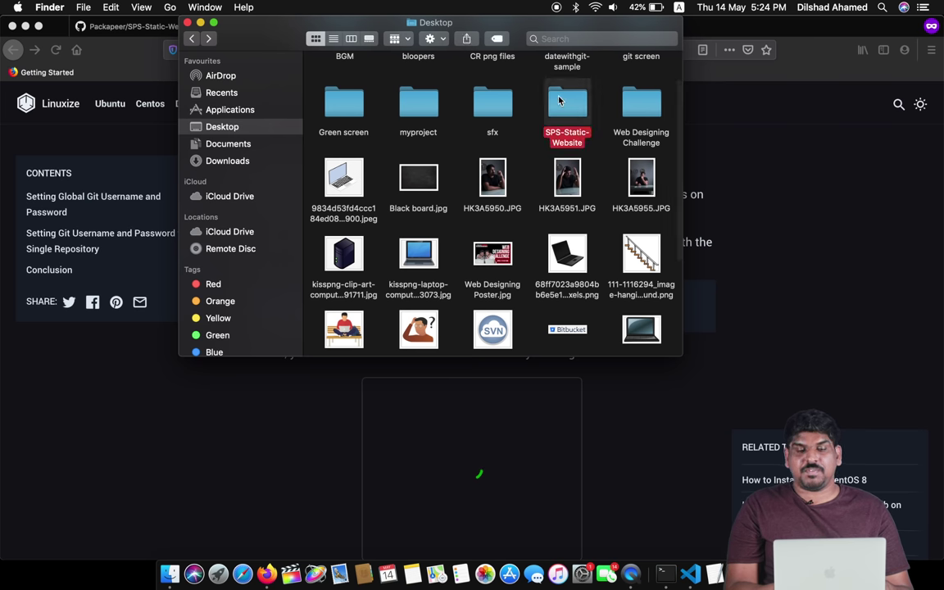
right_click(566, 105)
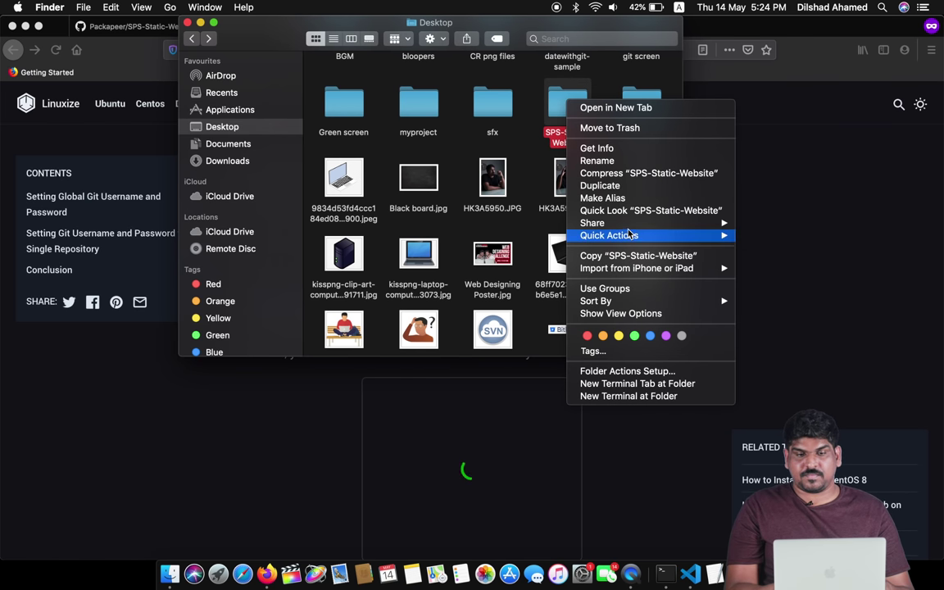
click(596, 78)
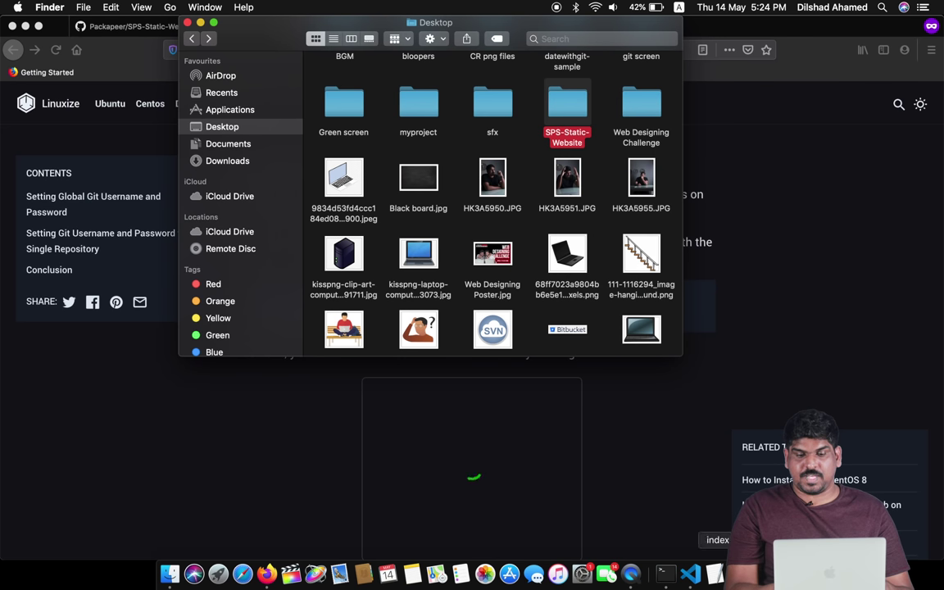
click(689, 576)
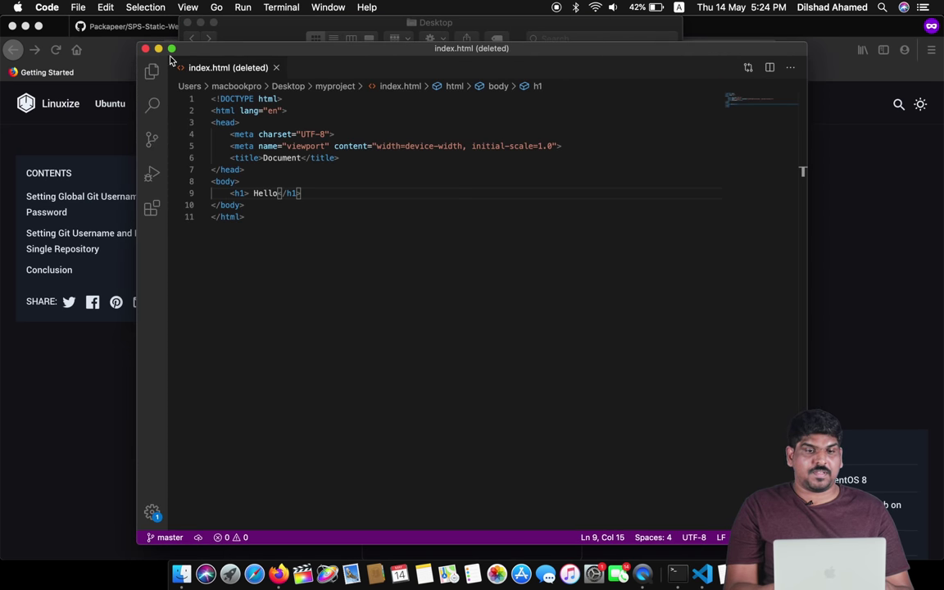
- Open the Desktop's SPS-Static-Website folder as the VS Code project and show its index.html
click(77, 7)
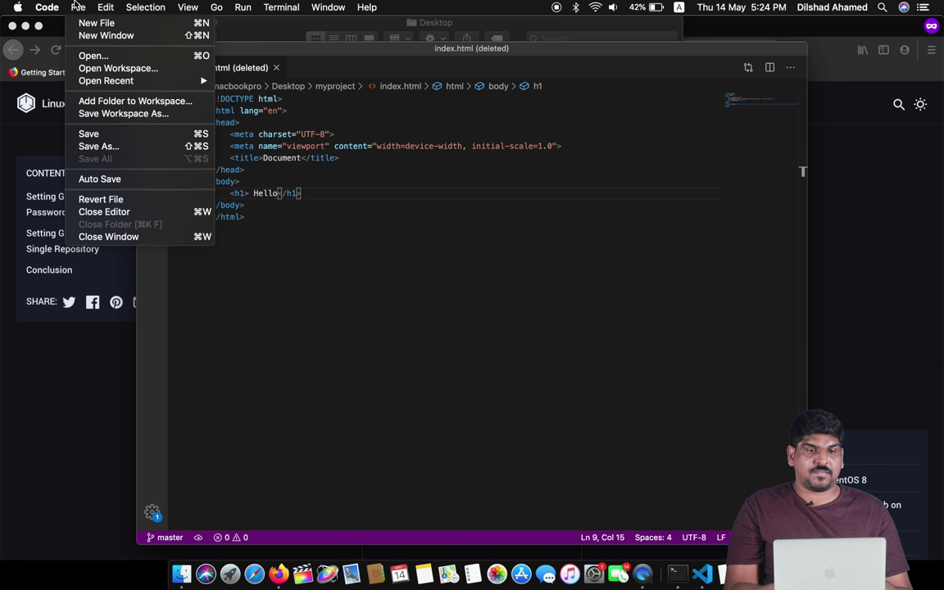
click(99, 57)
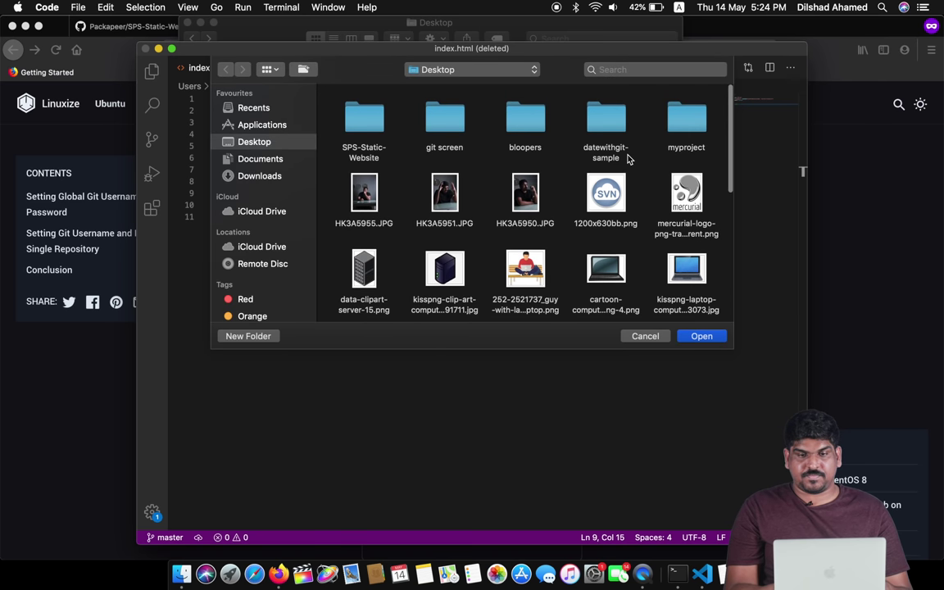
scroll(628, 158, down, 10)
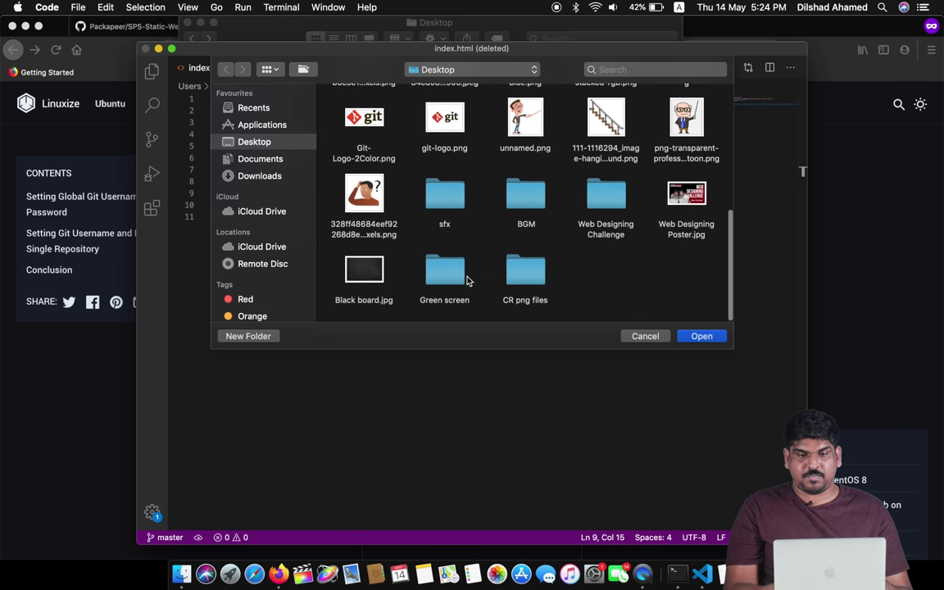
scroll(574, 228, up, 10)
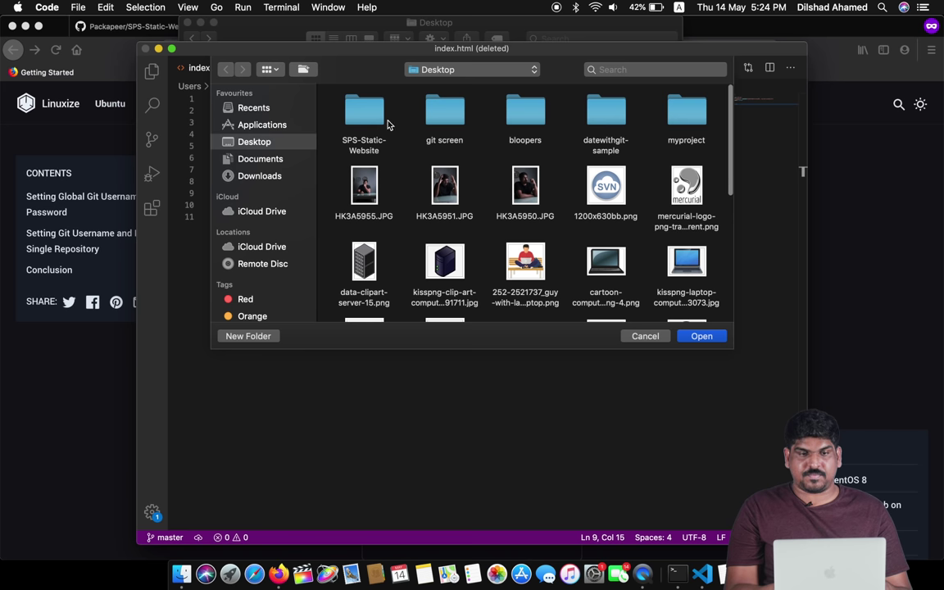
click(368, 116)
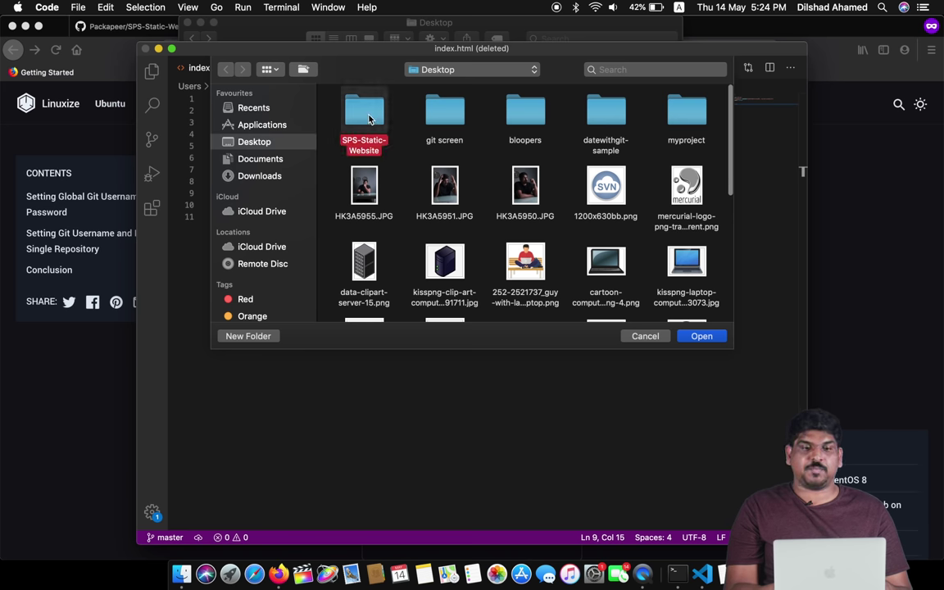
click(701, 336)
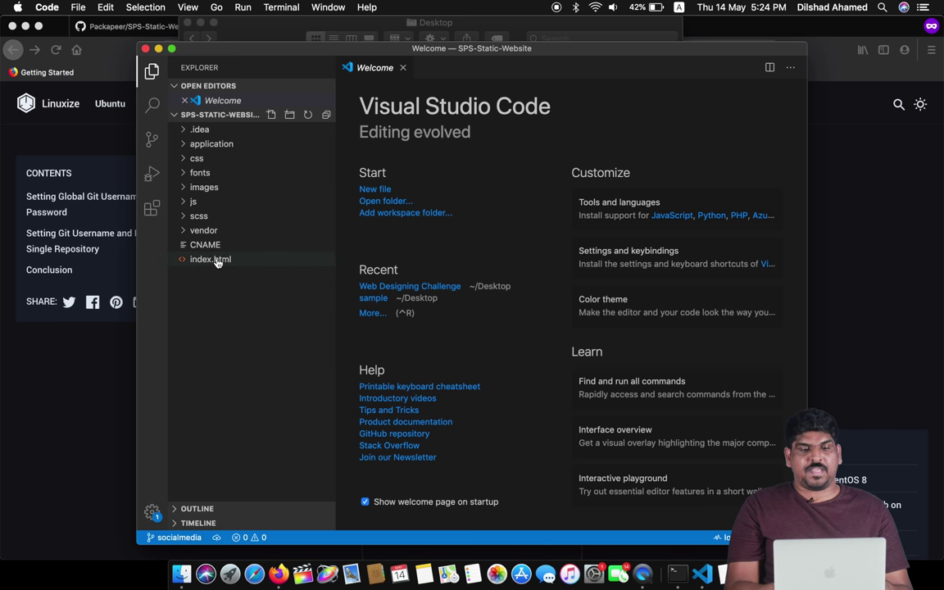
click(210, 260)
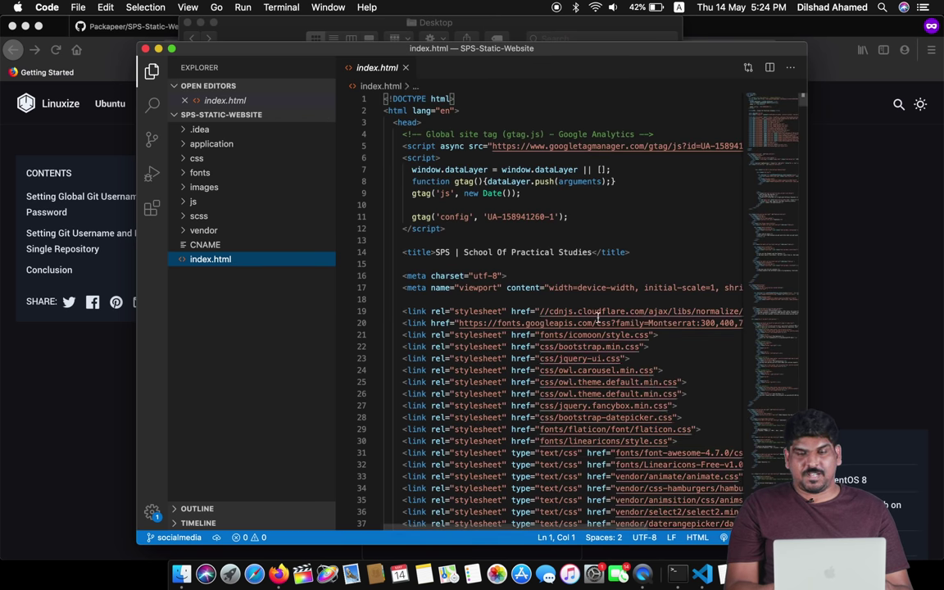
- Scroll index.html down to the Instagram footer link on line 1333
scroll(598, 317, down, 10)
scroll(598, 317, down, 20)
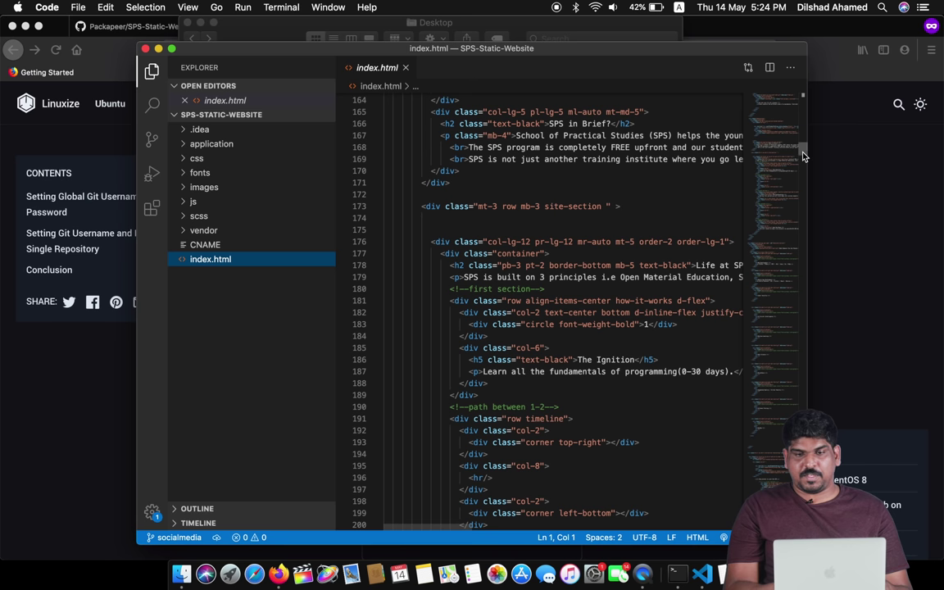
drag(805, 158, 805, 529)
scroll(540, 311, up, 5)
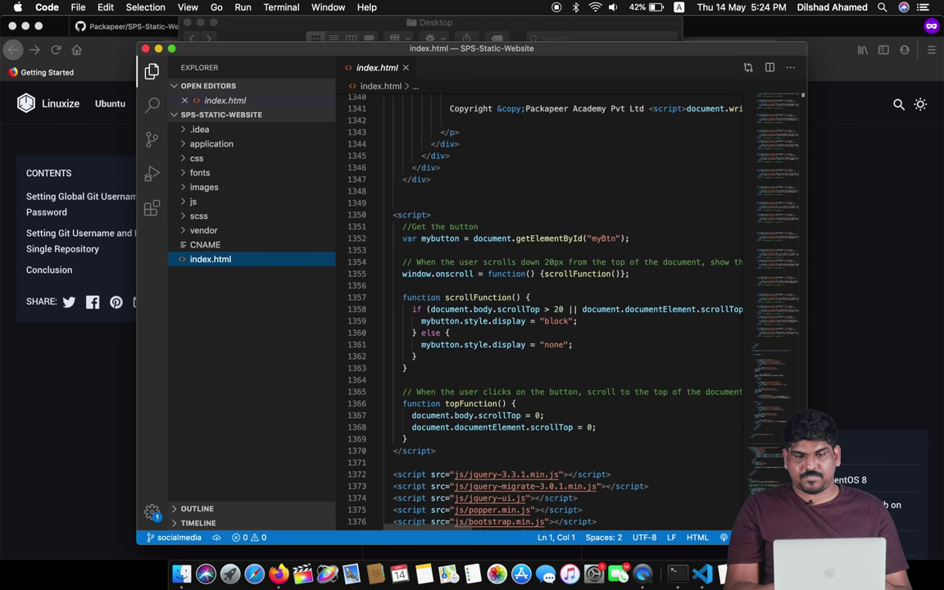
scroll(541, 311, down, 5)
scroll(655, 344, up, 5)
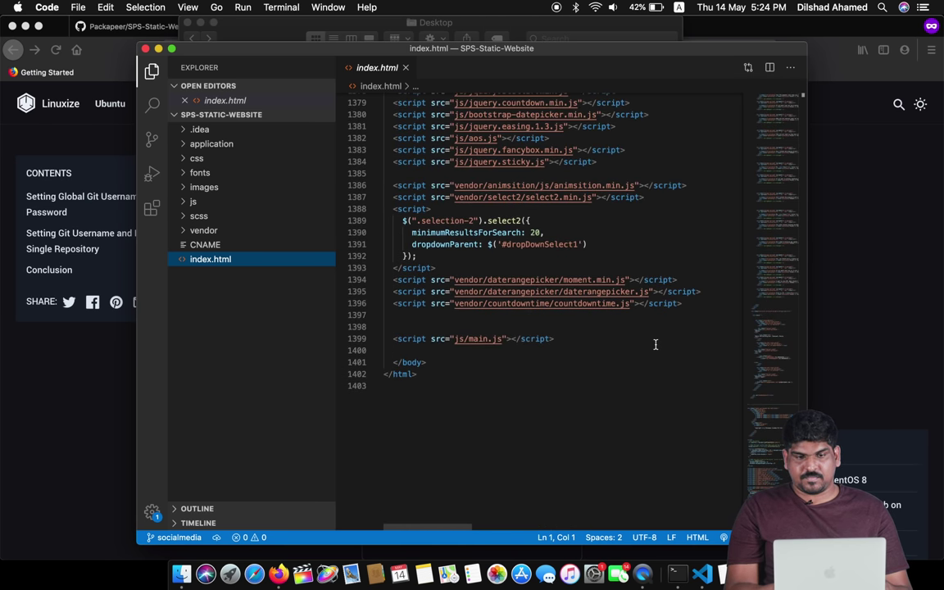
scroll(656, 344, up, 8)
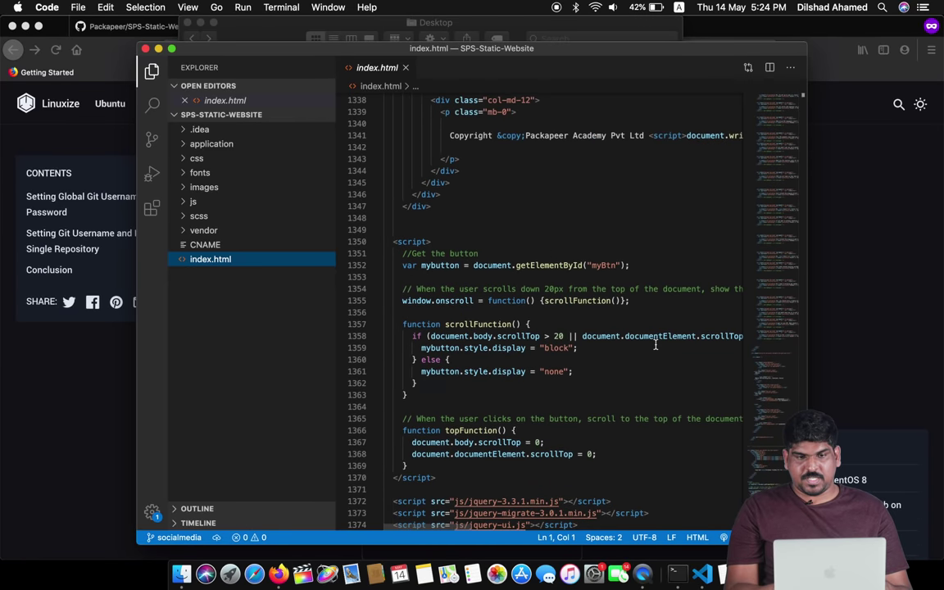
scroll(656, 345, up, 4)
scroll(656, 344, up, 2)
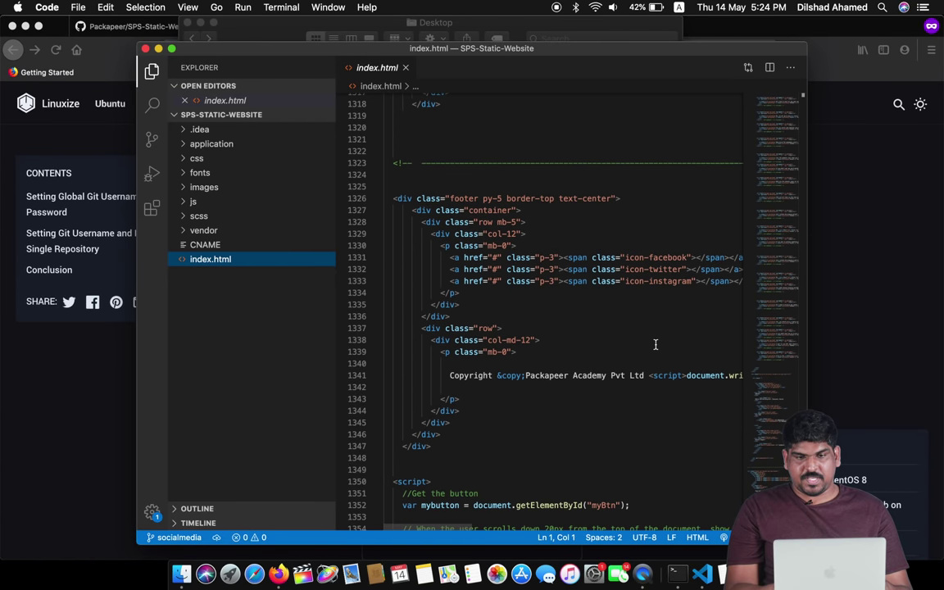
scroll(655, 344, right, 3)
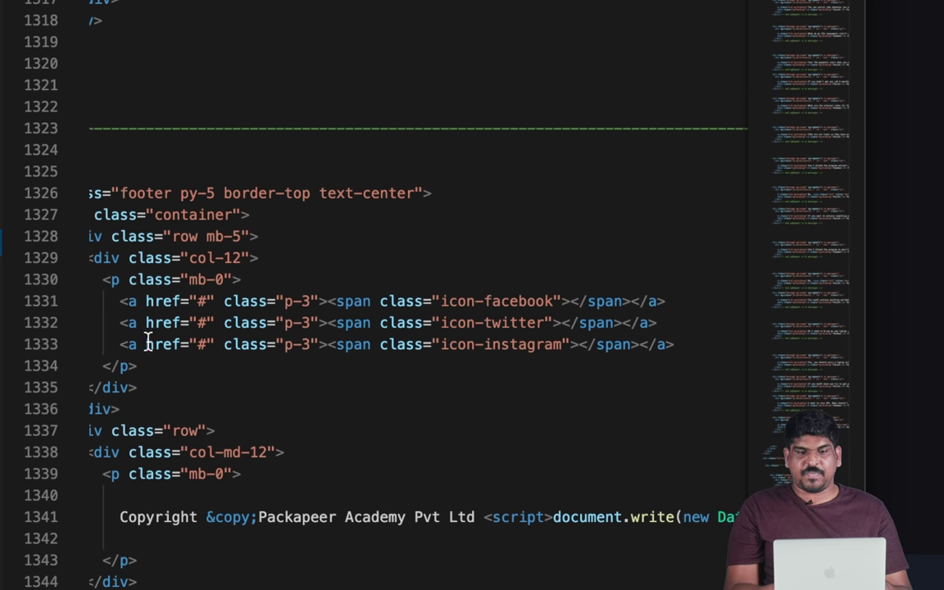
click(477, 344)
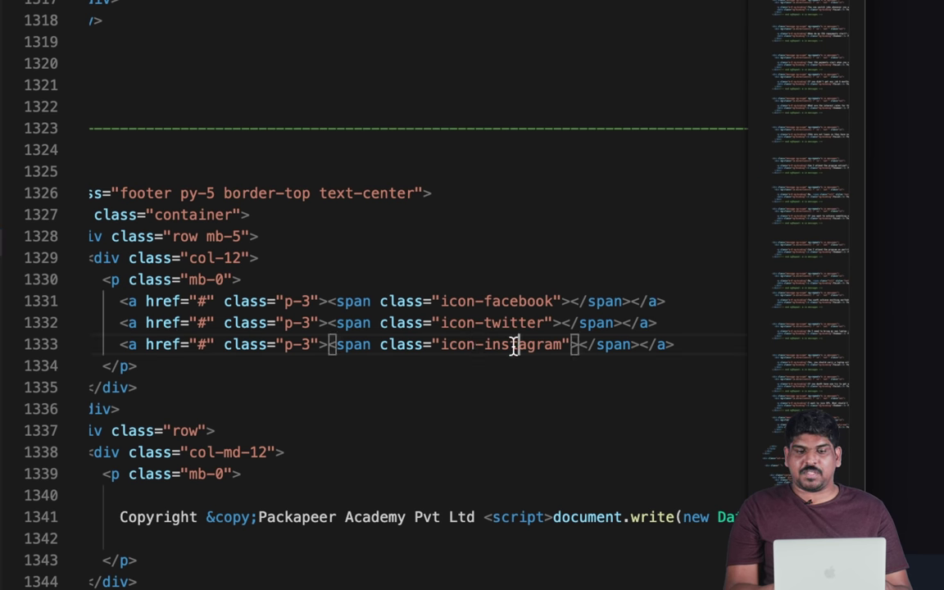
- Delete the # so the Instagram link's href is empty, then return to Firefox
click(204, 344)
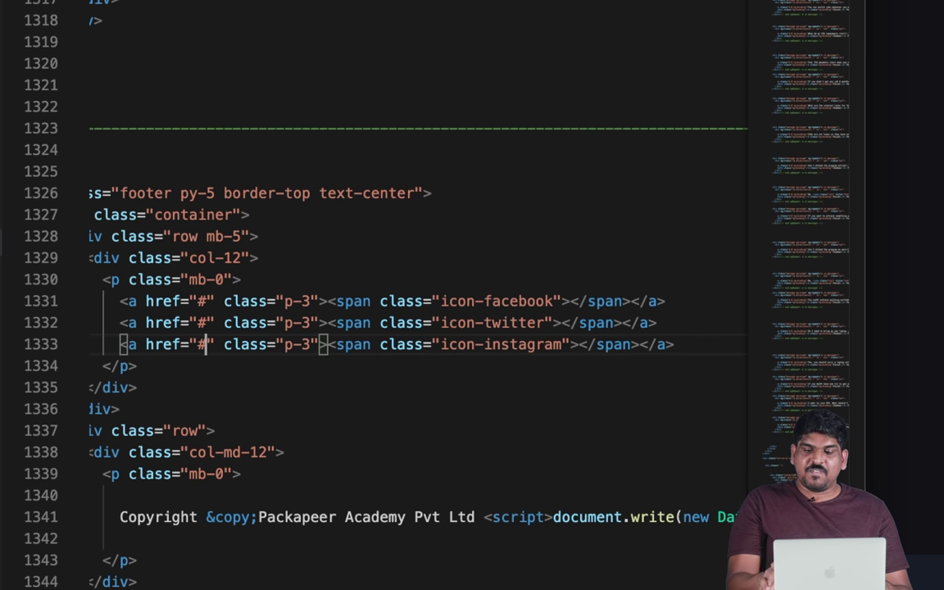
key(BackSpace)
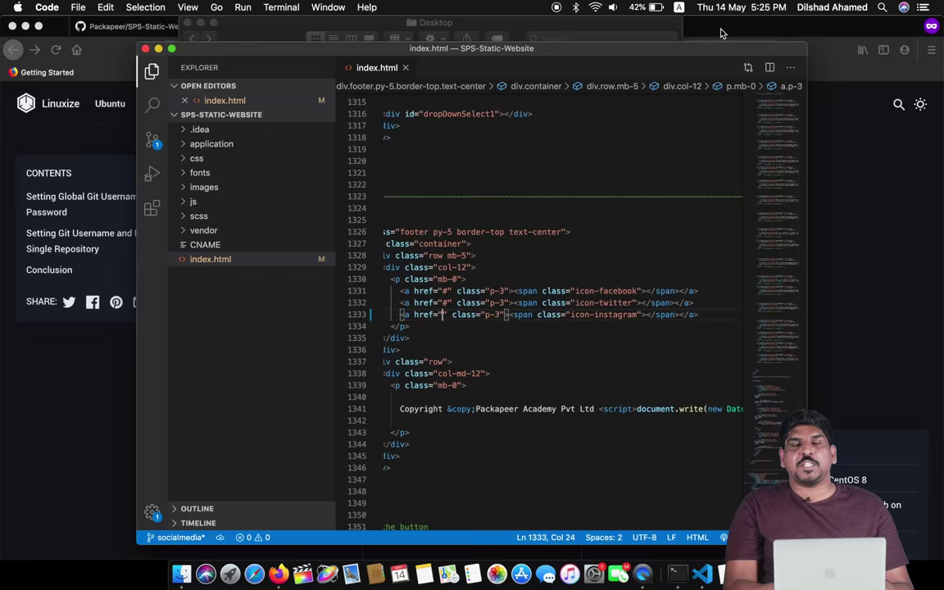
key(super+Tab)
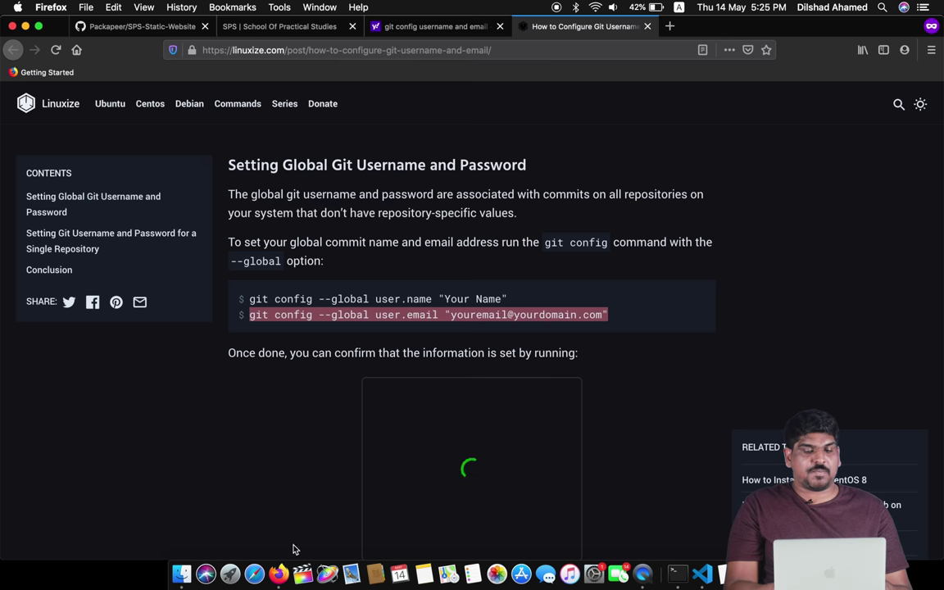
- Open a new private tab and load instagram.com, correcting a mistyped address
click(670, 26)
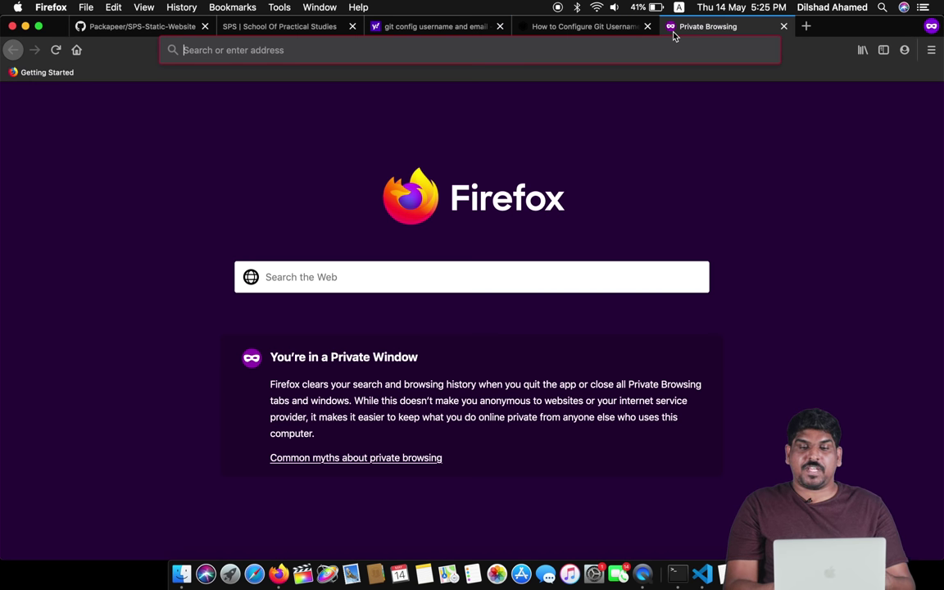
click(588, 52)
text(crossroads)
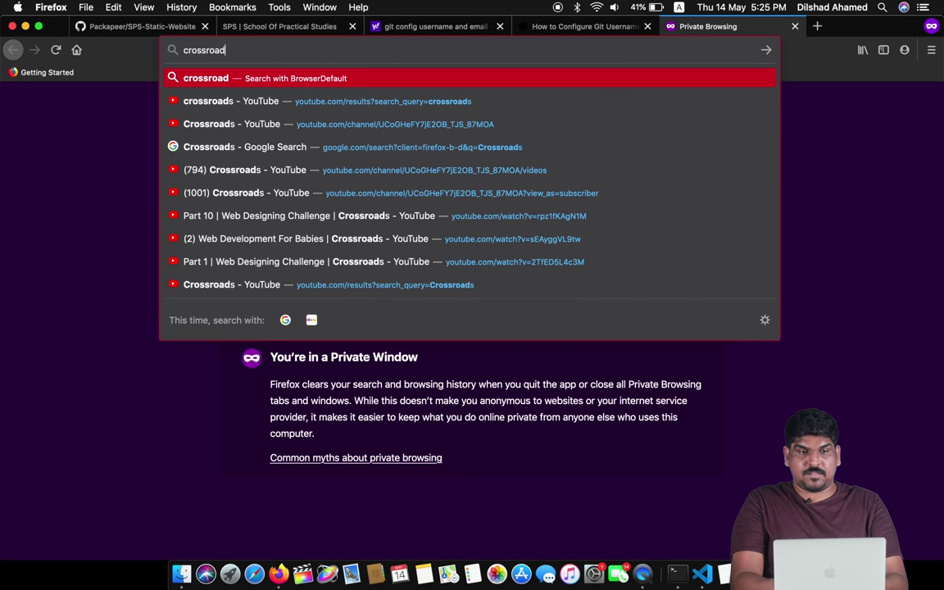
key(super+a)
key(BackSpace)
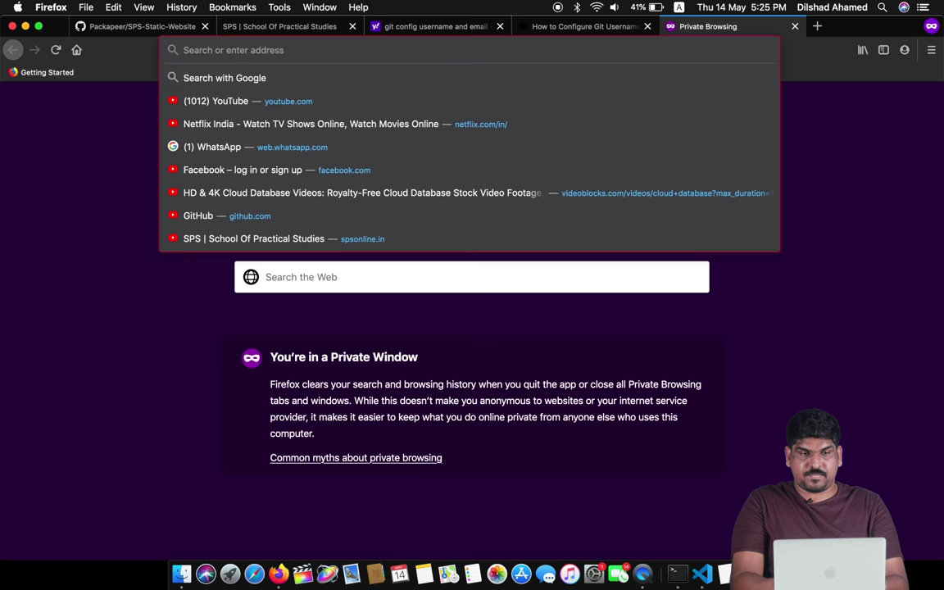
text(instagram.com/)
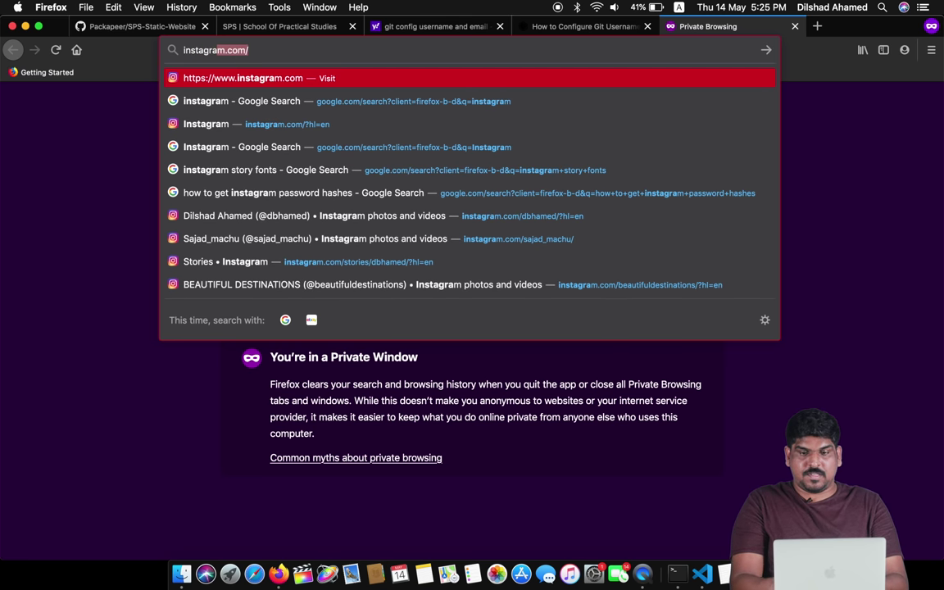
key(Return)
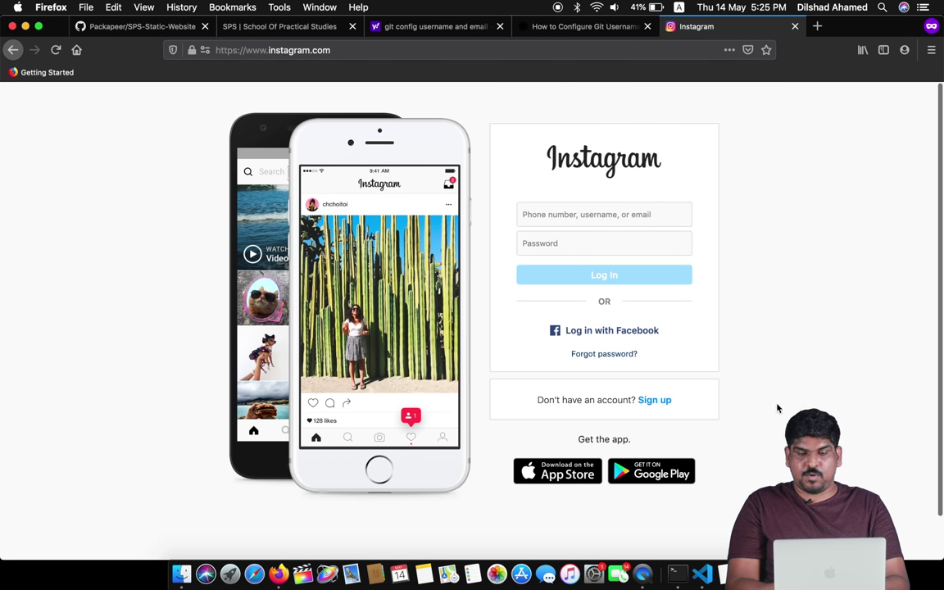
- Fill in the saved Instagram login credentials and submit the login
click(401, 48)
click(555, 214)
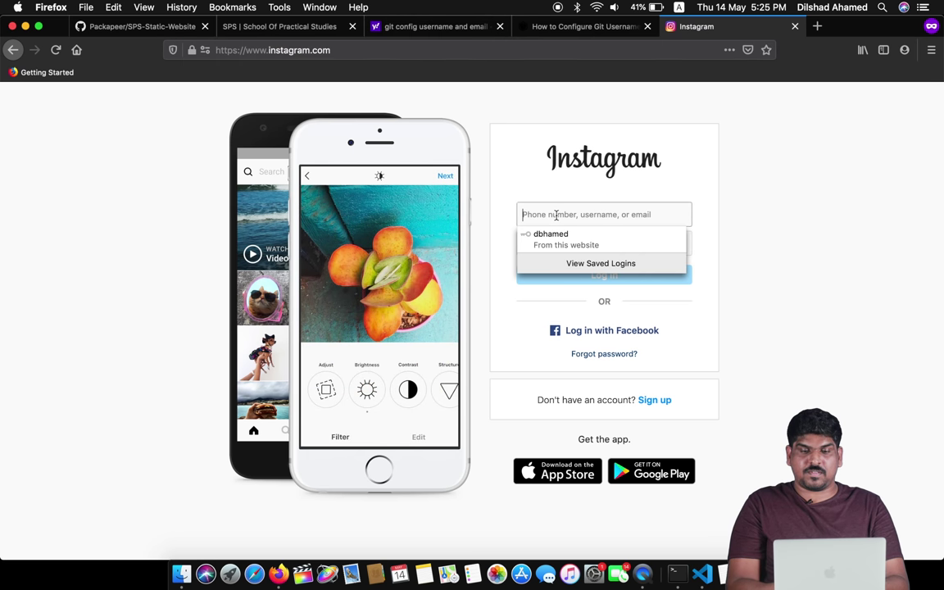
click(613, 234)
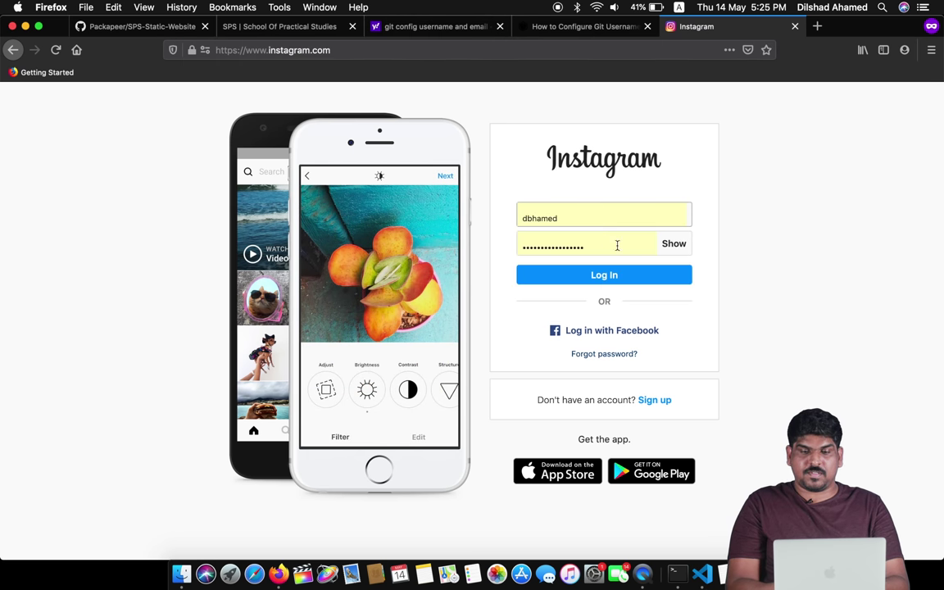
click(598, 276)
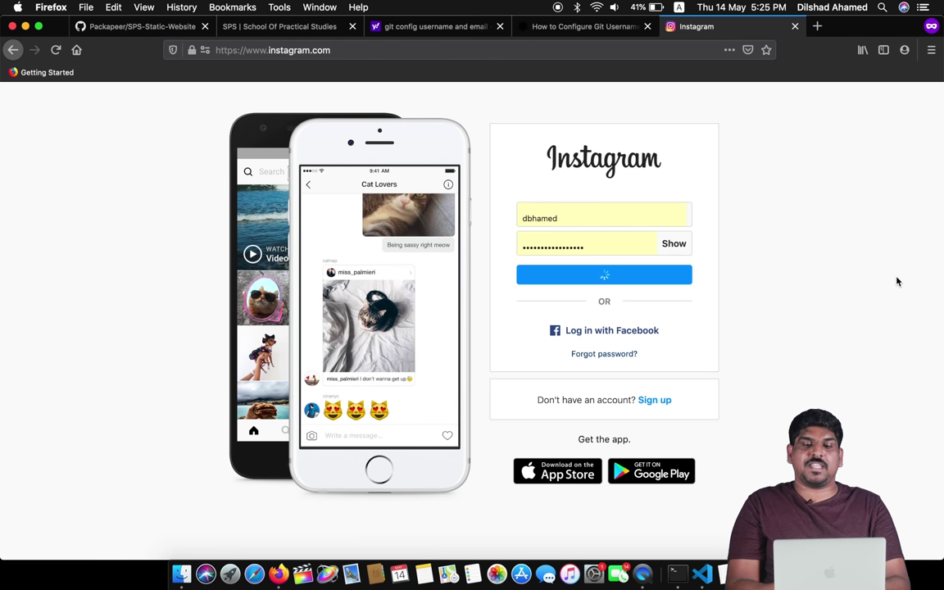